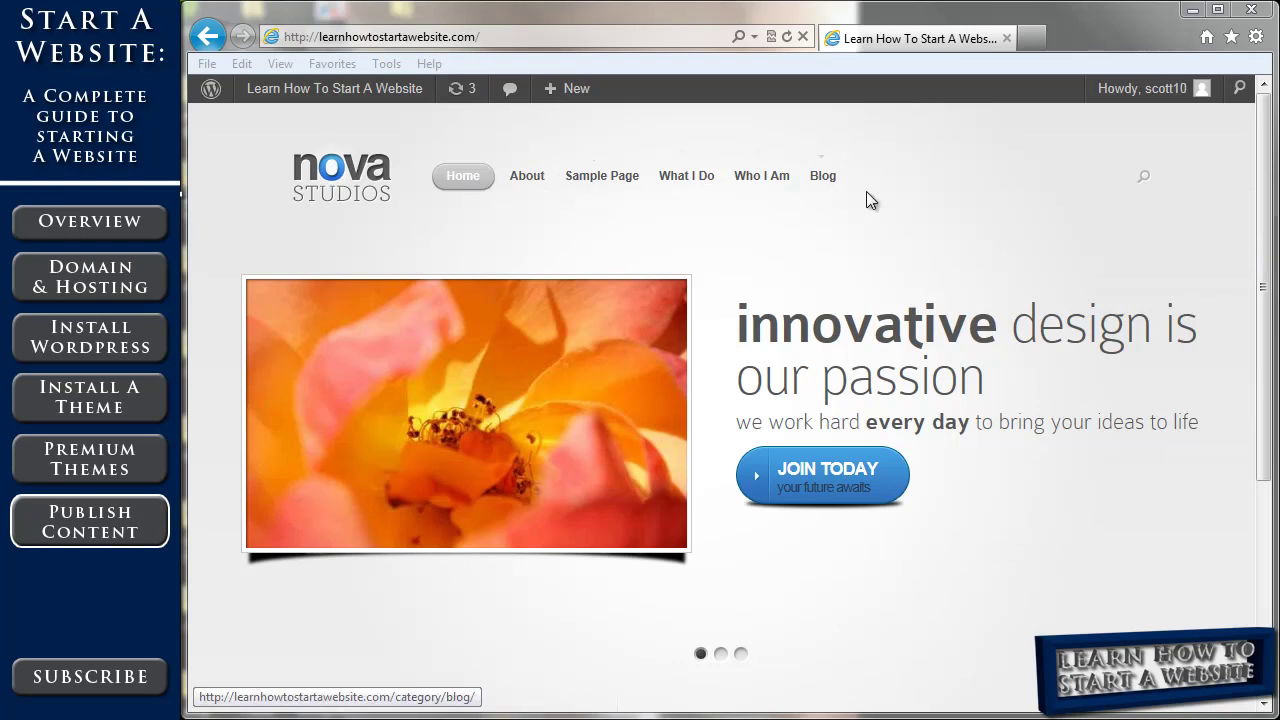
Step: Browse the homepage's featured slides and view its Who I Am and What I Do sections
click(719, 653)
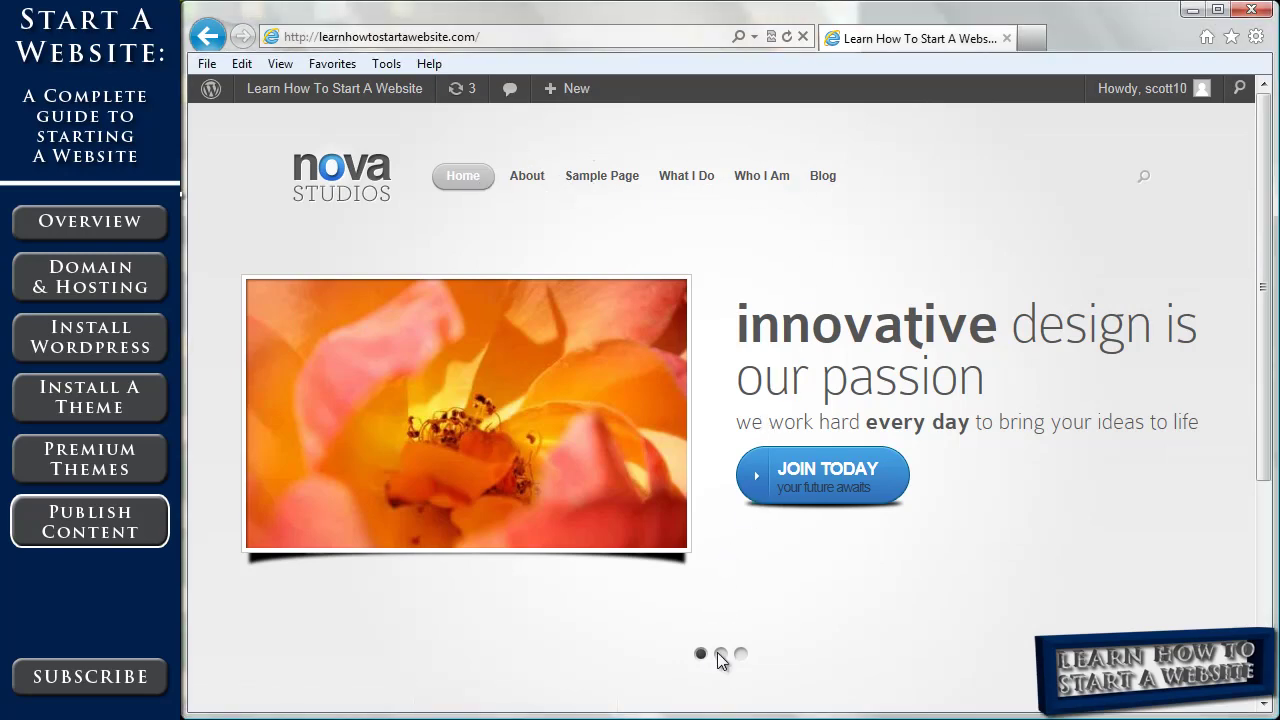
click(720, 654)
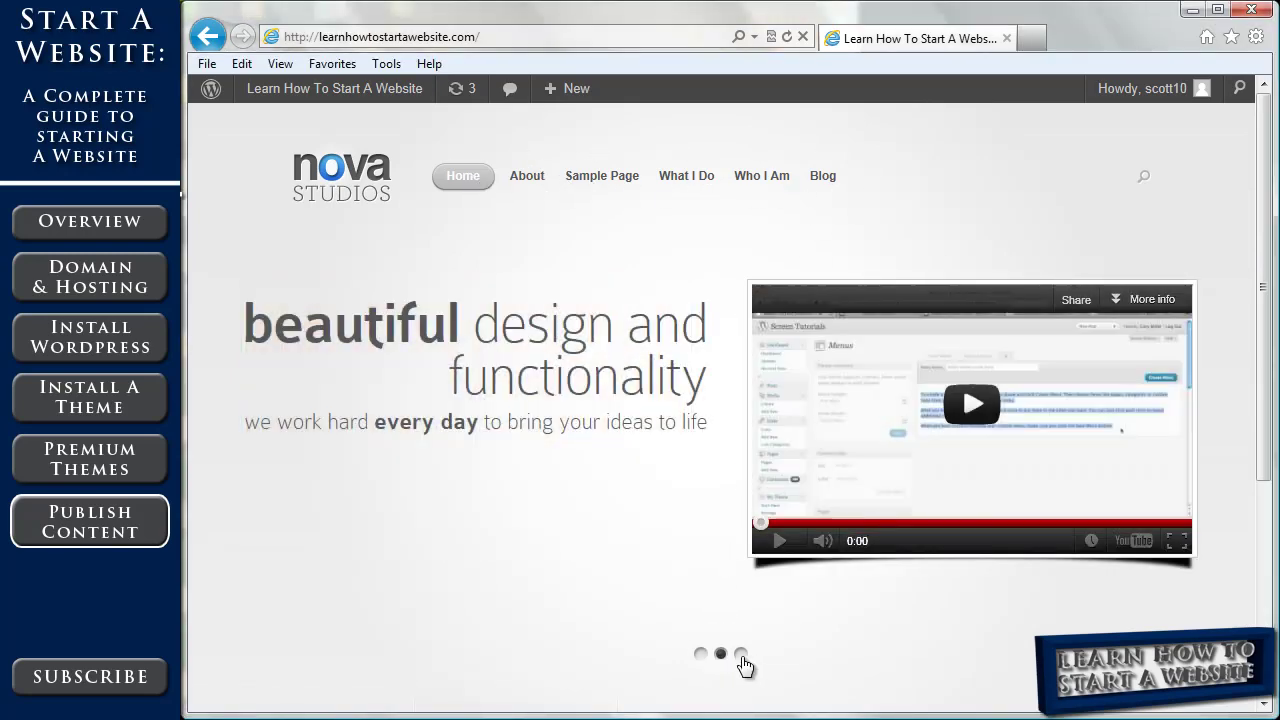
click(741, 654)
drag(1264, 278, 1262, 512)
click(731, 420)
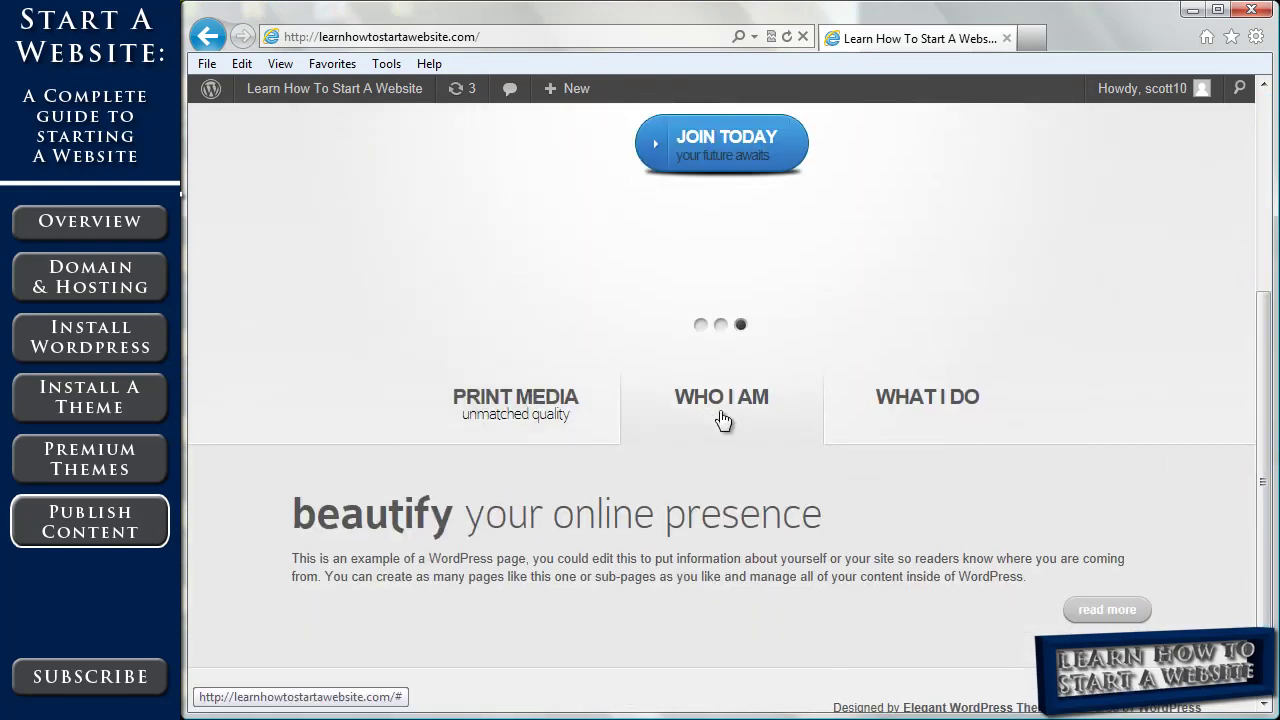
click(906, 409)
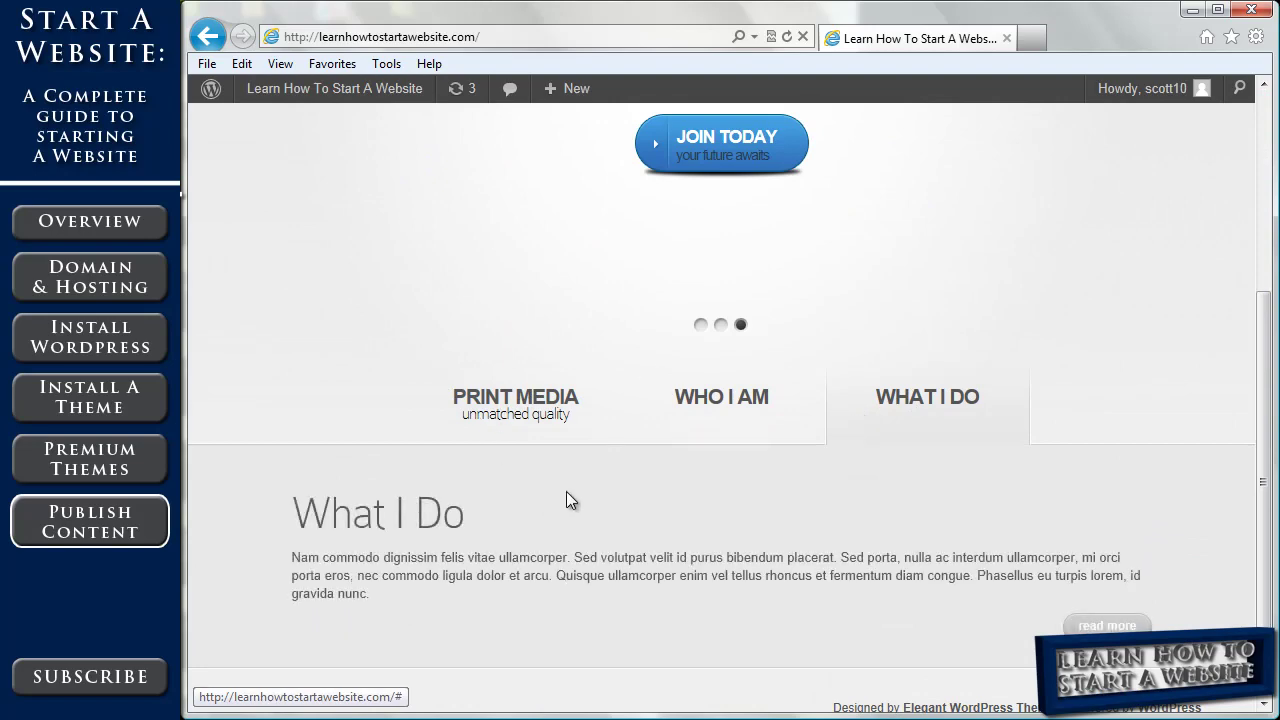
drag(1268, 506, 1266, 308)
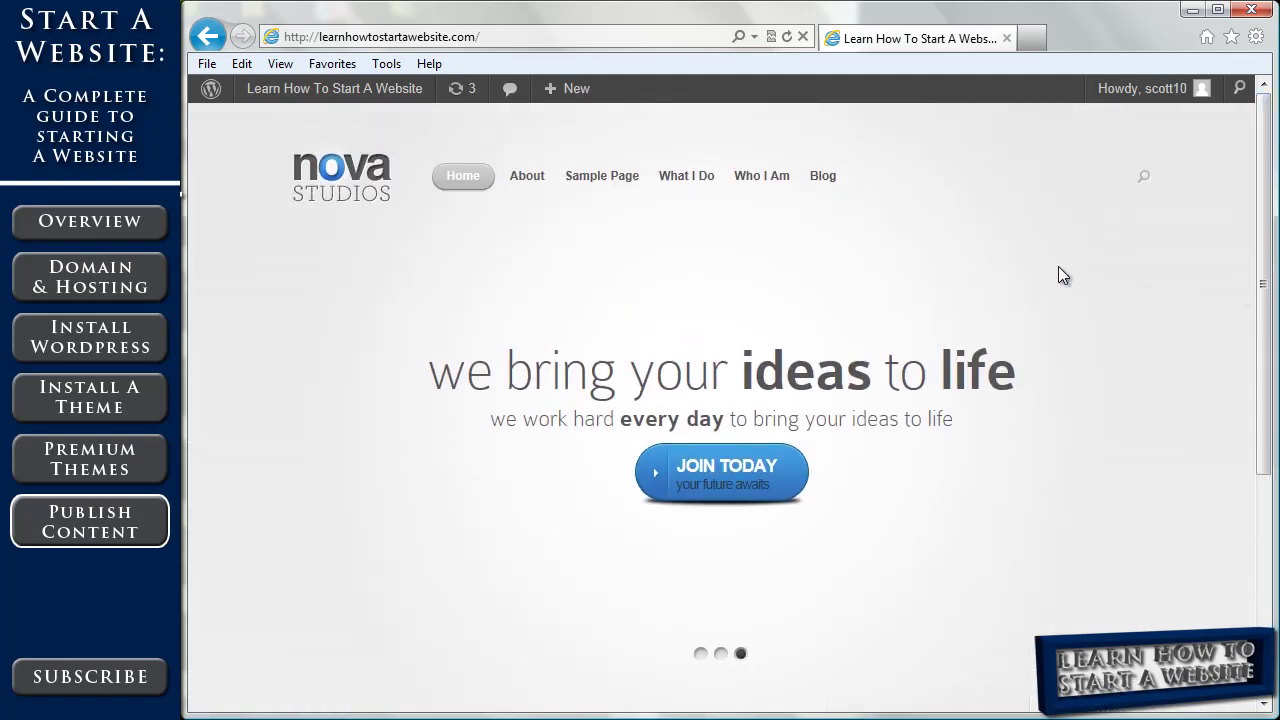
Step: View the site's Blog page and look over its list of posts
click(820, 177)
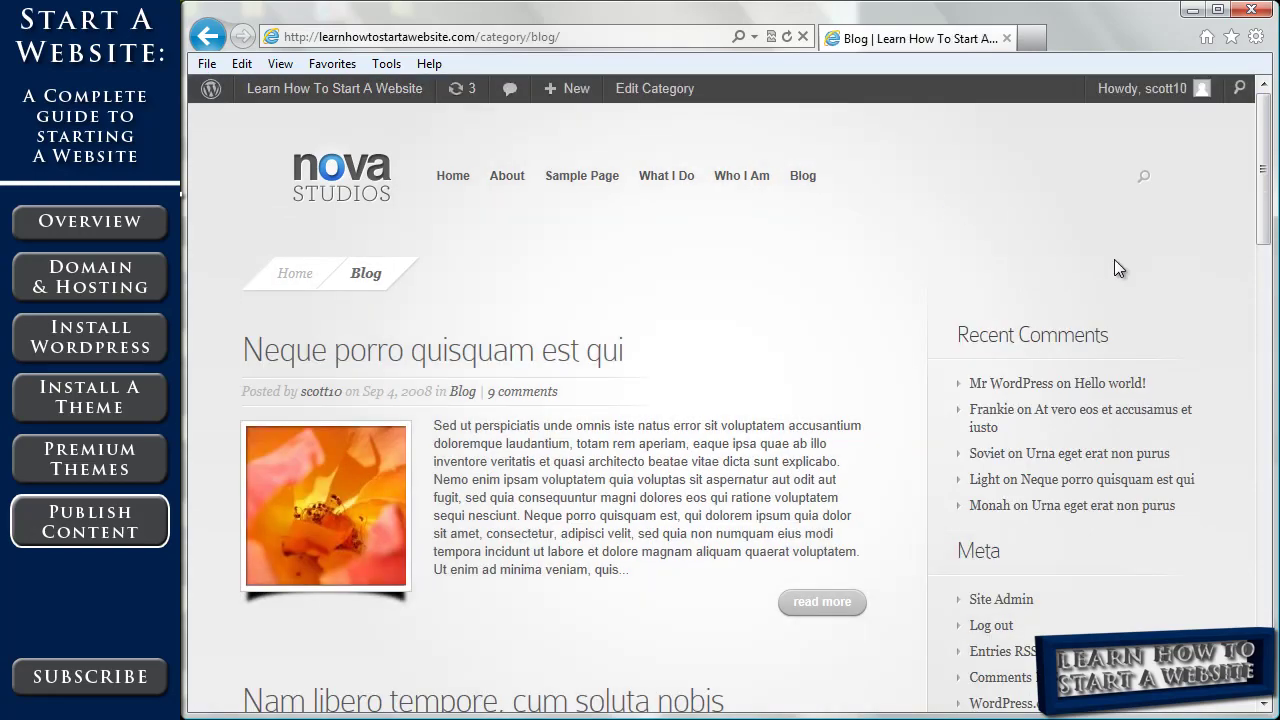
mouse_move(1265, 175)
mouse_down()
mouse_move(1267, 337)
mouse_move(1262, 158)
mouse_up()
Step: Return to the homepage and view its What I Do, Who I Am and Print Media sections
click(455, 185)
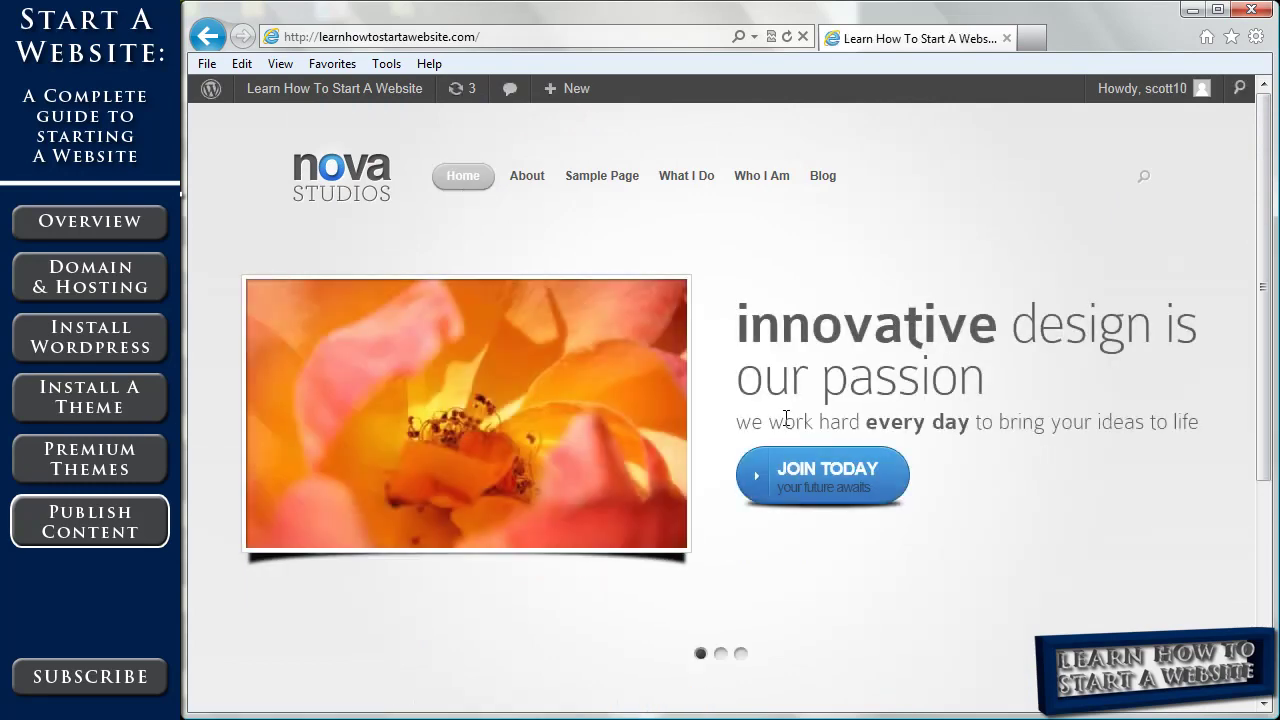
scroll(1268, 260, down, 3)
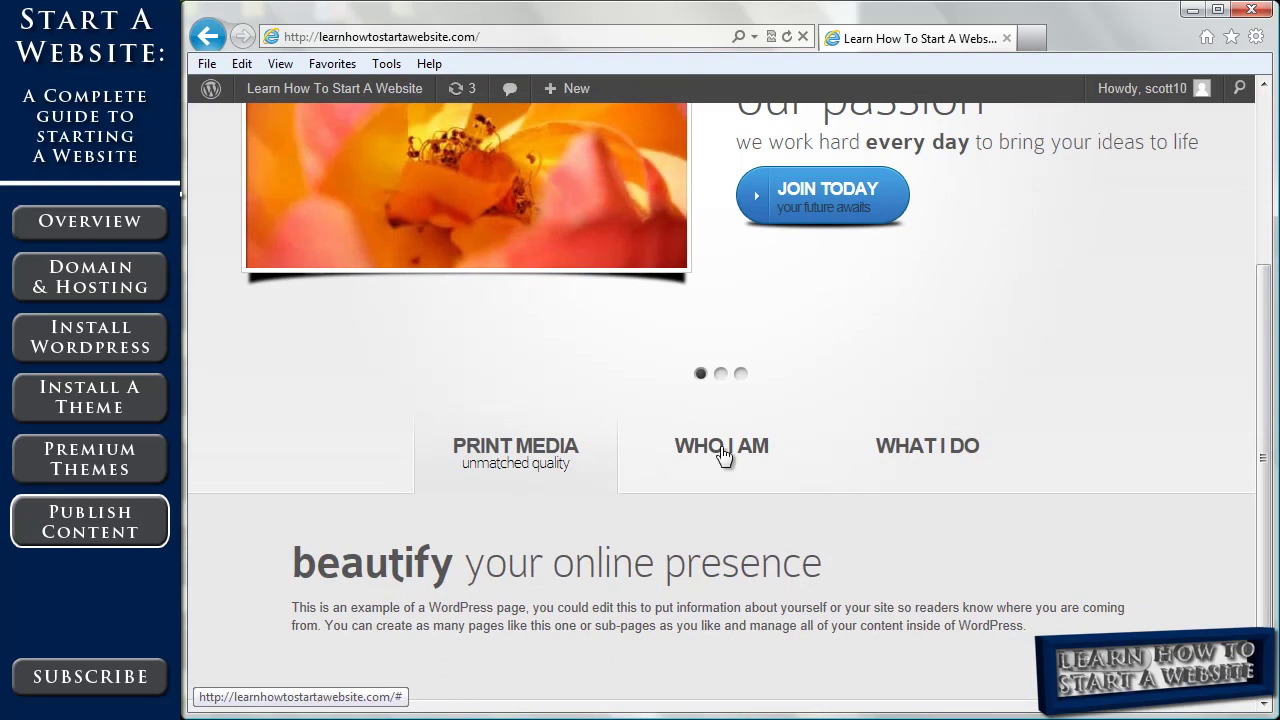
click(908, 449)
click(707, 462)
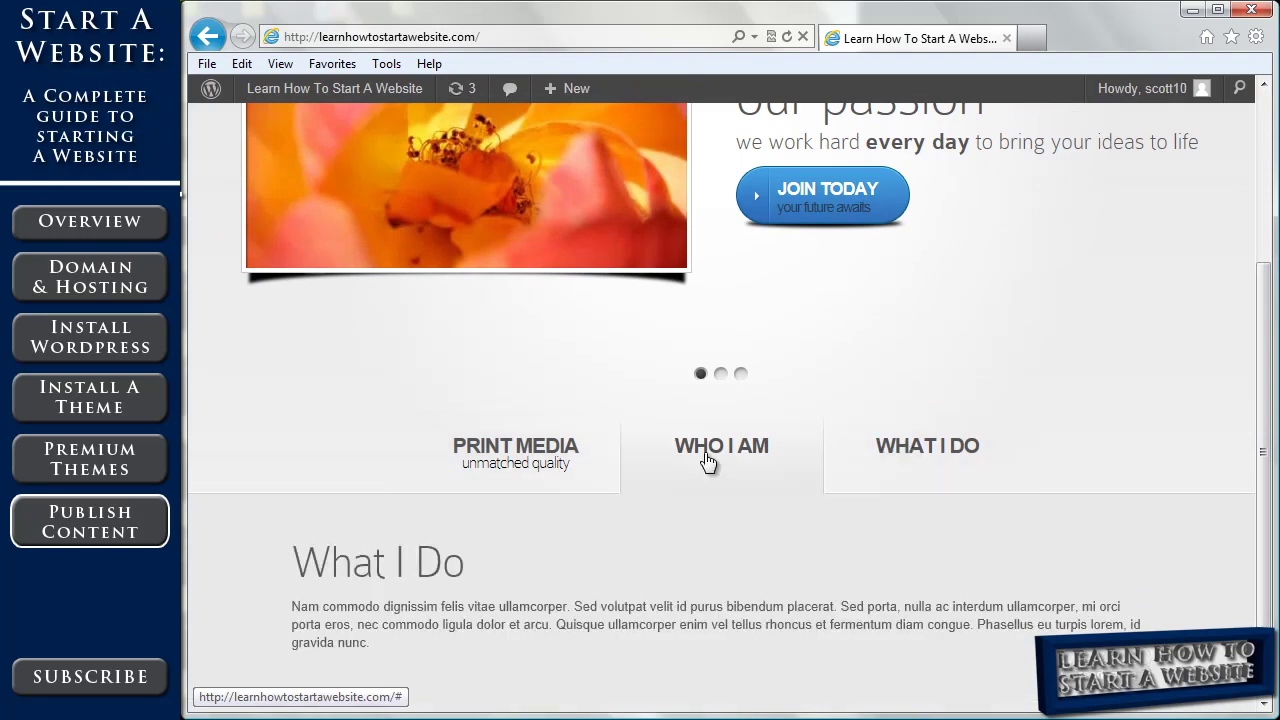
click(543, 471)
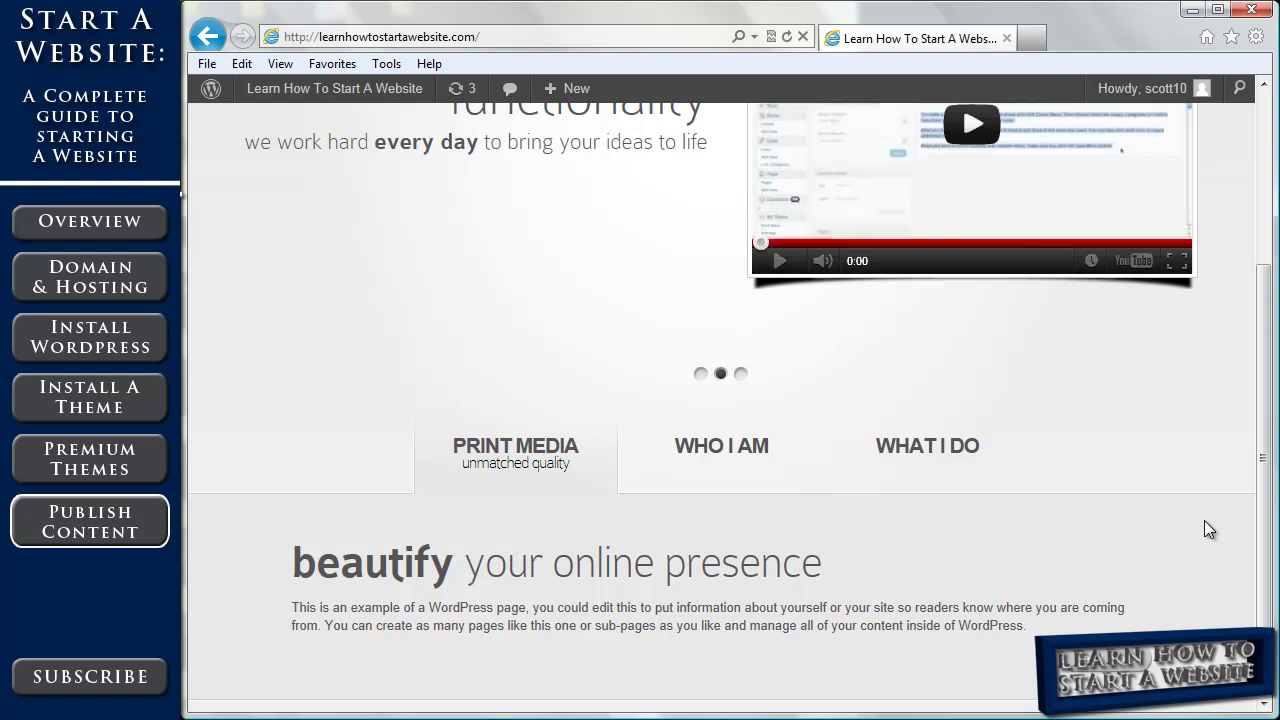
drag(1265, 505, 1258, 290)
Step: Go to the site's admin dashboard and open the Nova Theme Options
mouse_move(346, 95)
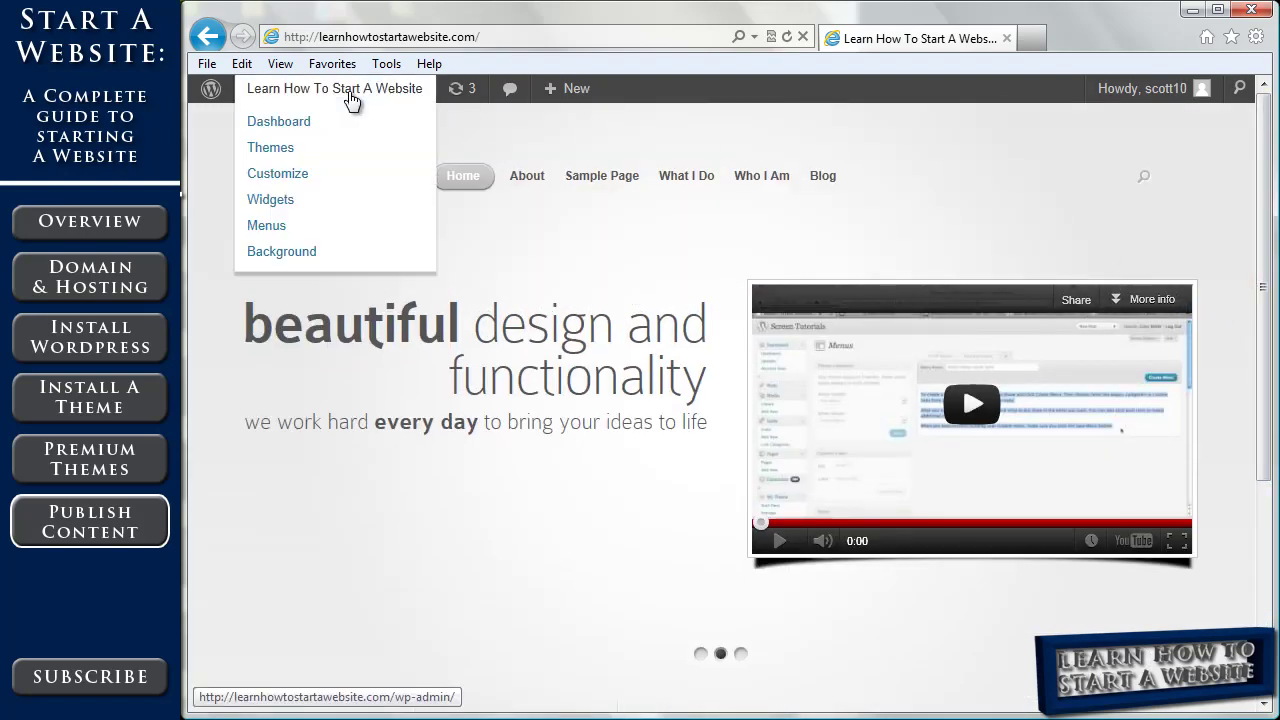
click(368, 124)
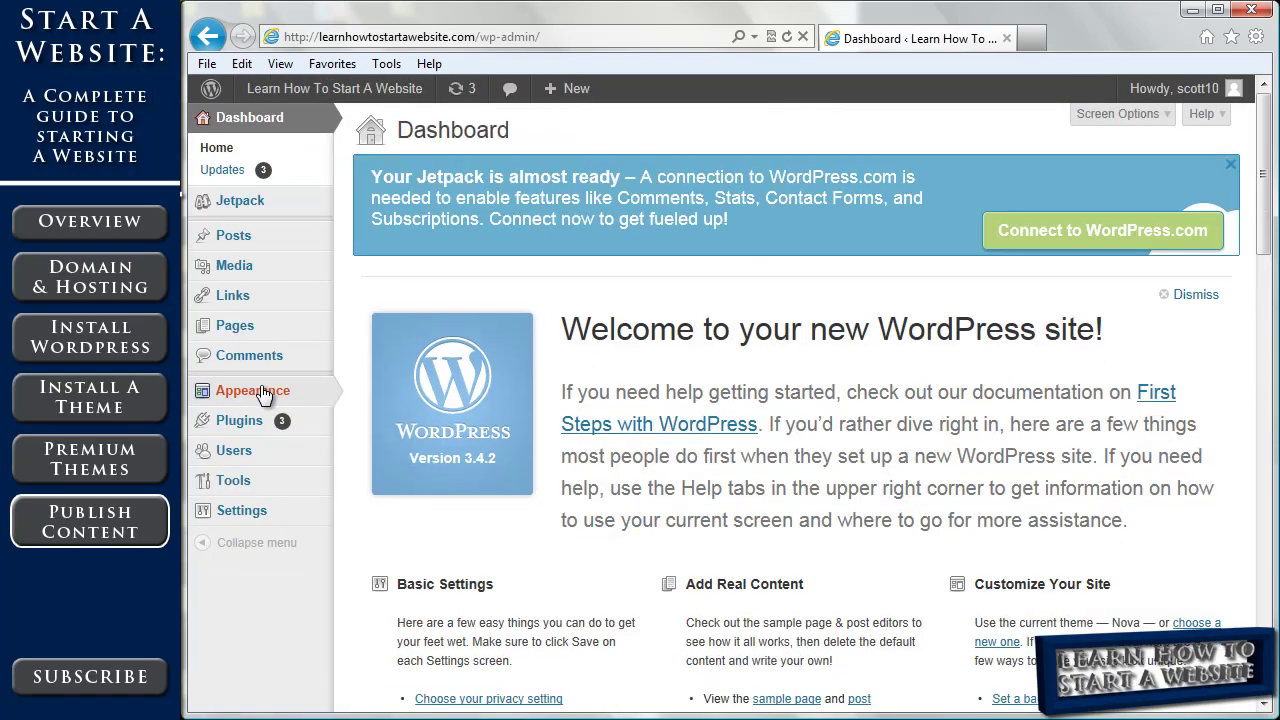
click(263, 392)
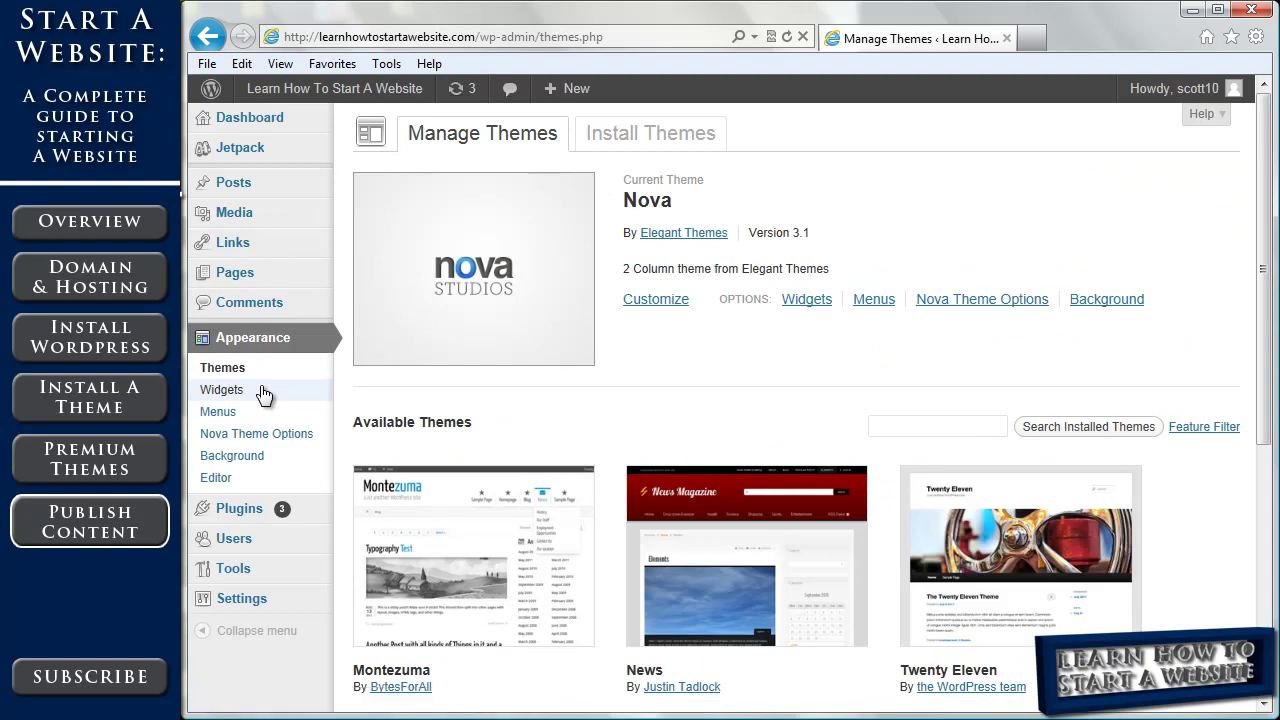
click(278, 436)
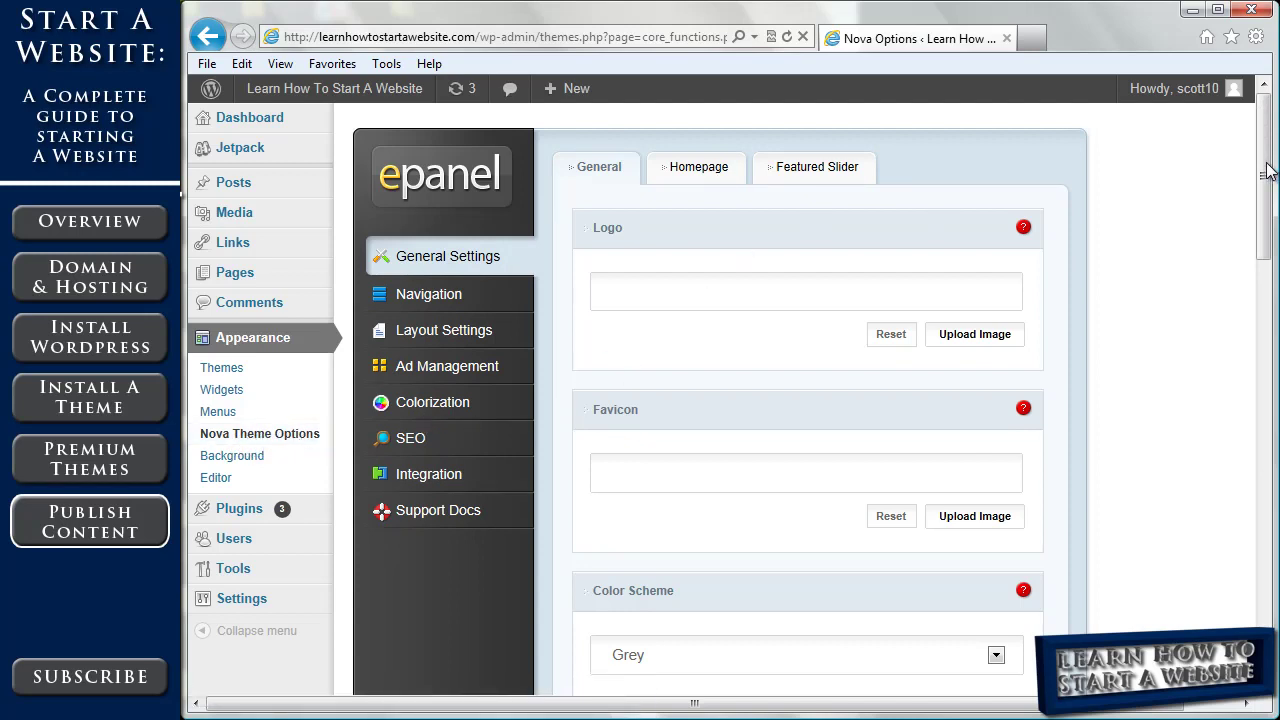
Step: Enable the Blog Style post format in the general settings and save the theme options
drag(1267, 172, 1263, 296)
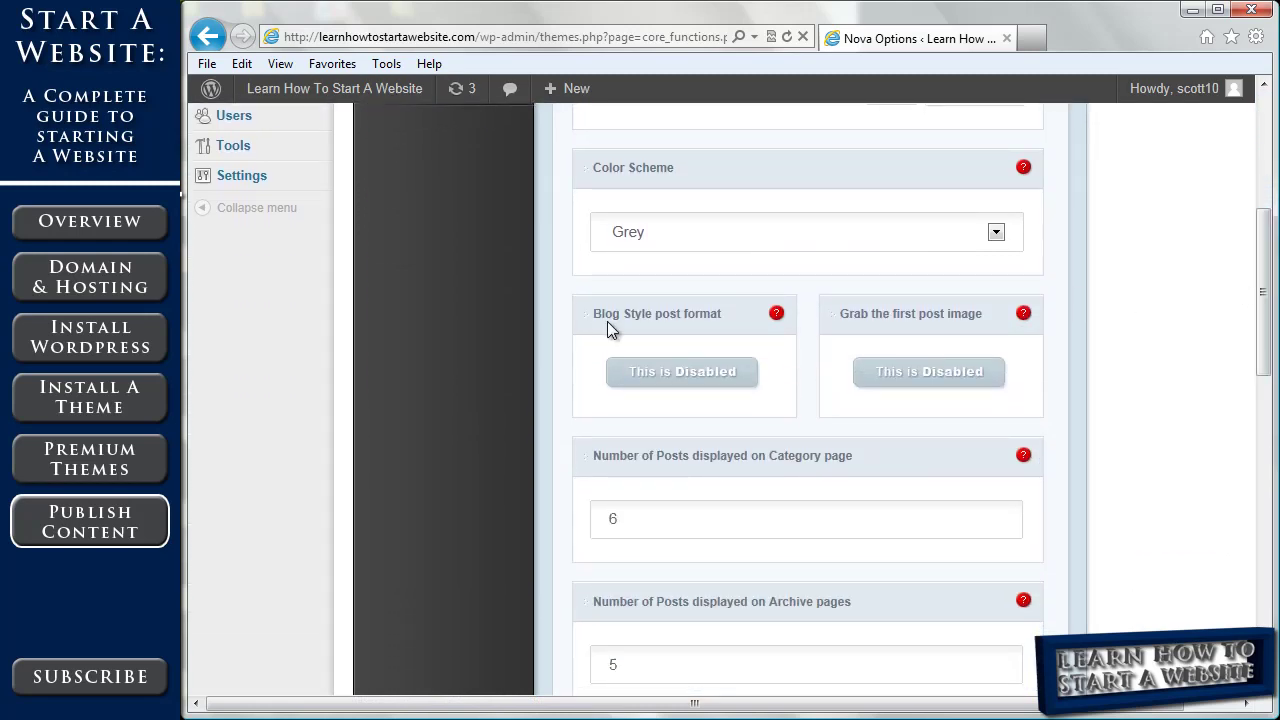
click(703, 383)
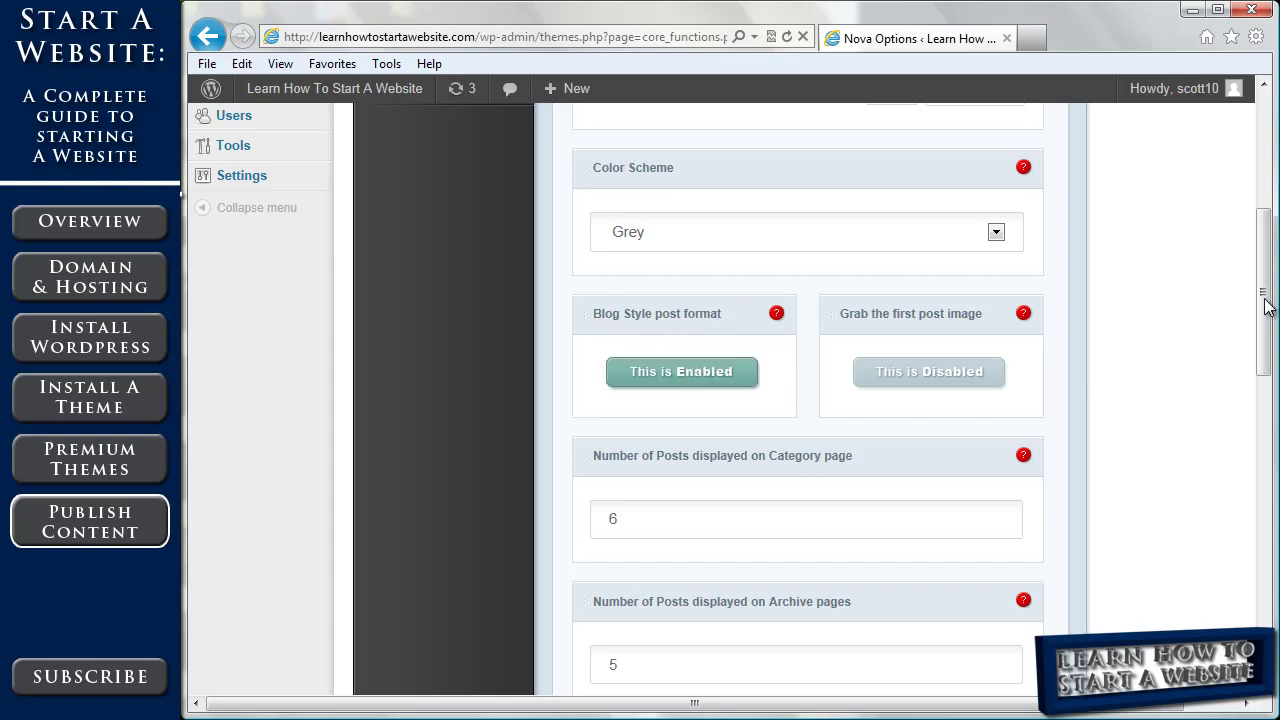
drag(1265, 306, 1265, 565)
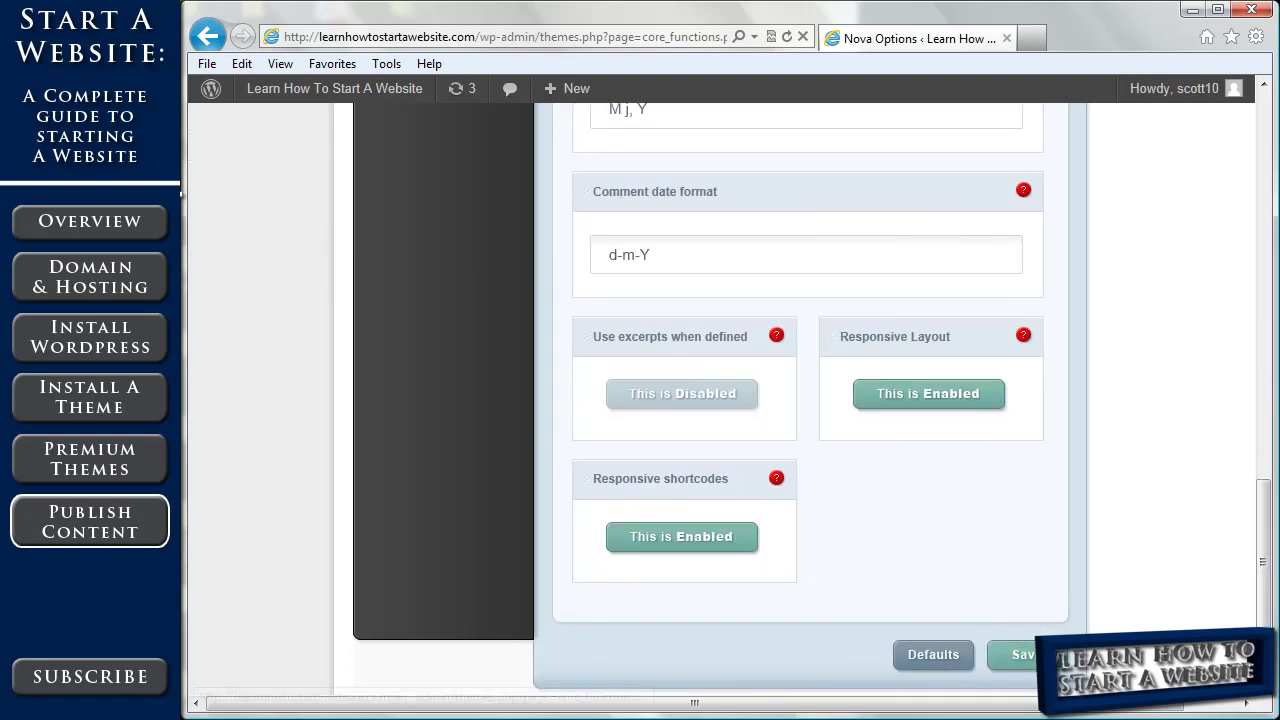
click(1020, 654)
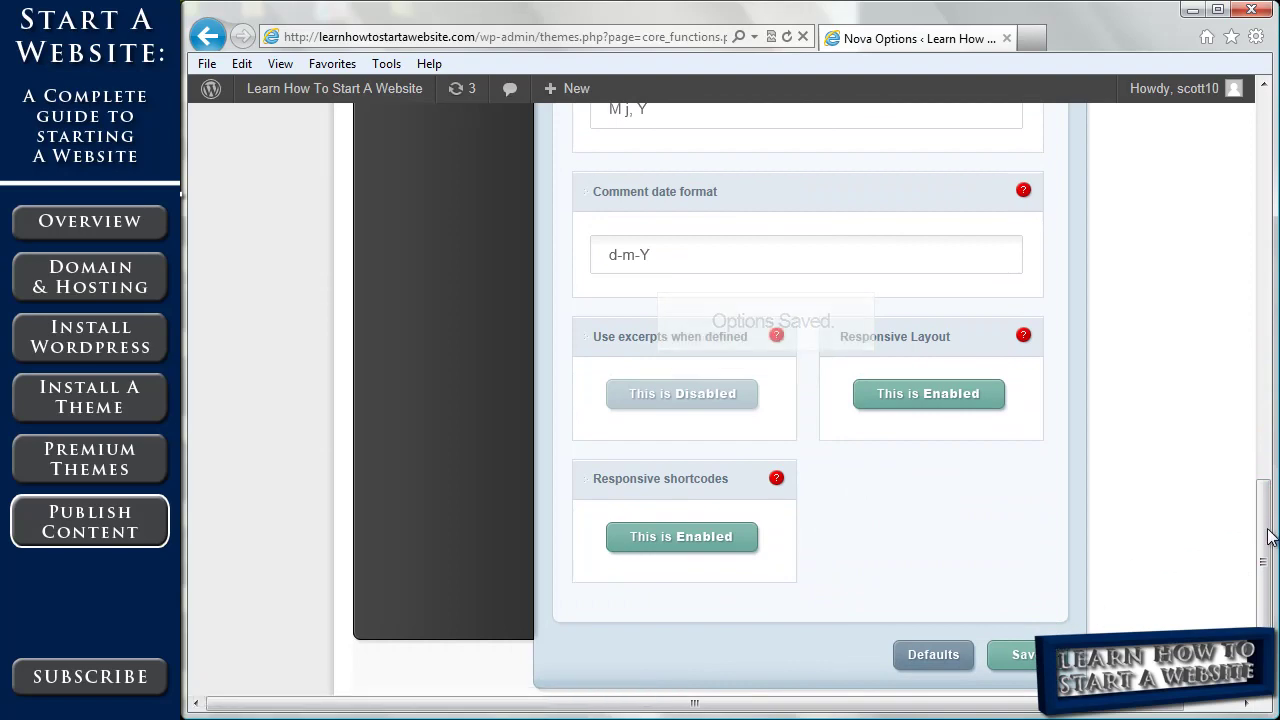
Step: Visit the live site and examine the homepage's blog-style post list and sidebar
drag(1268, 538, 1262, 160)
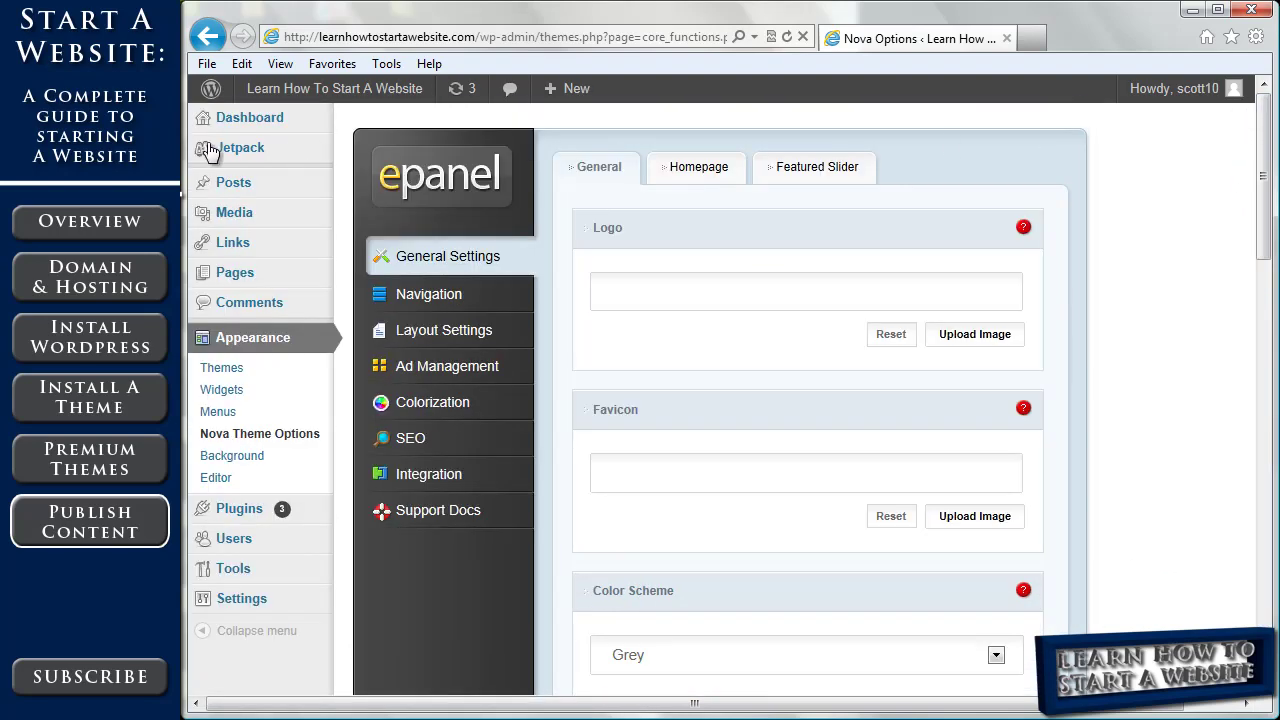
click(319, 90)
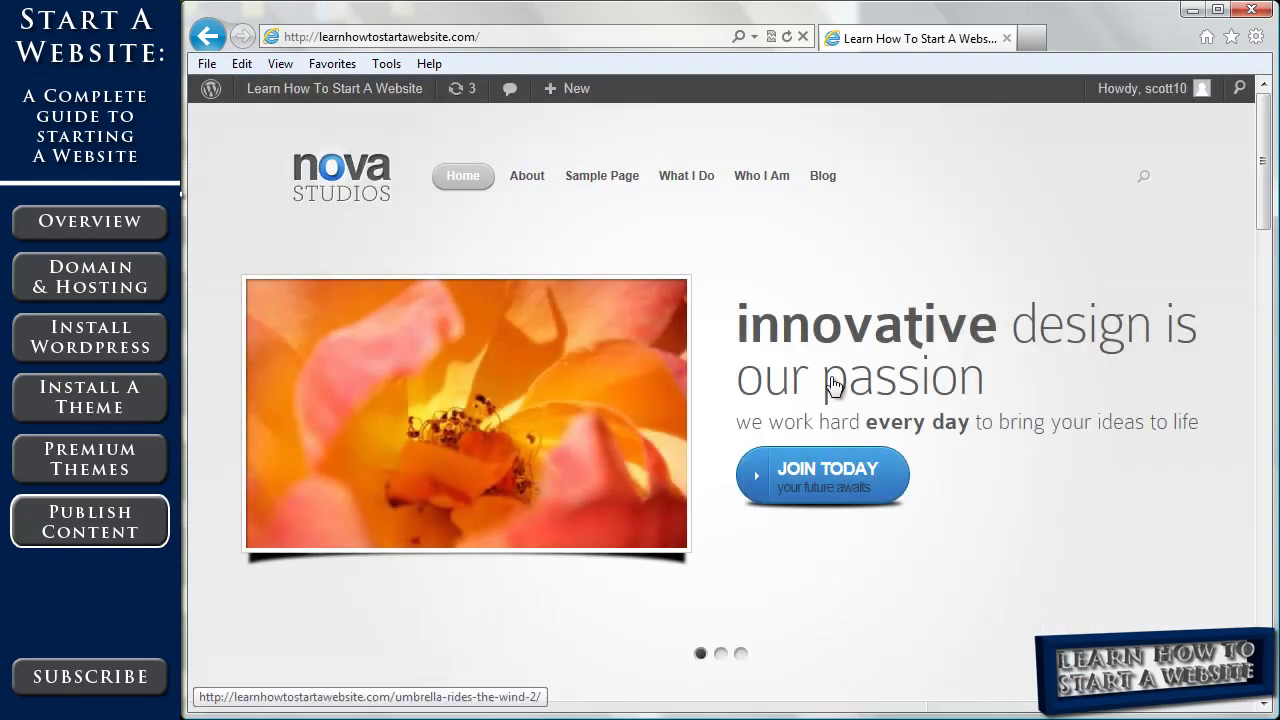
drag(1266, 162, 1268, 277)
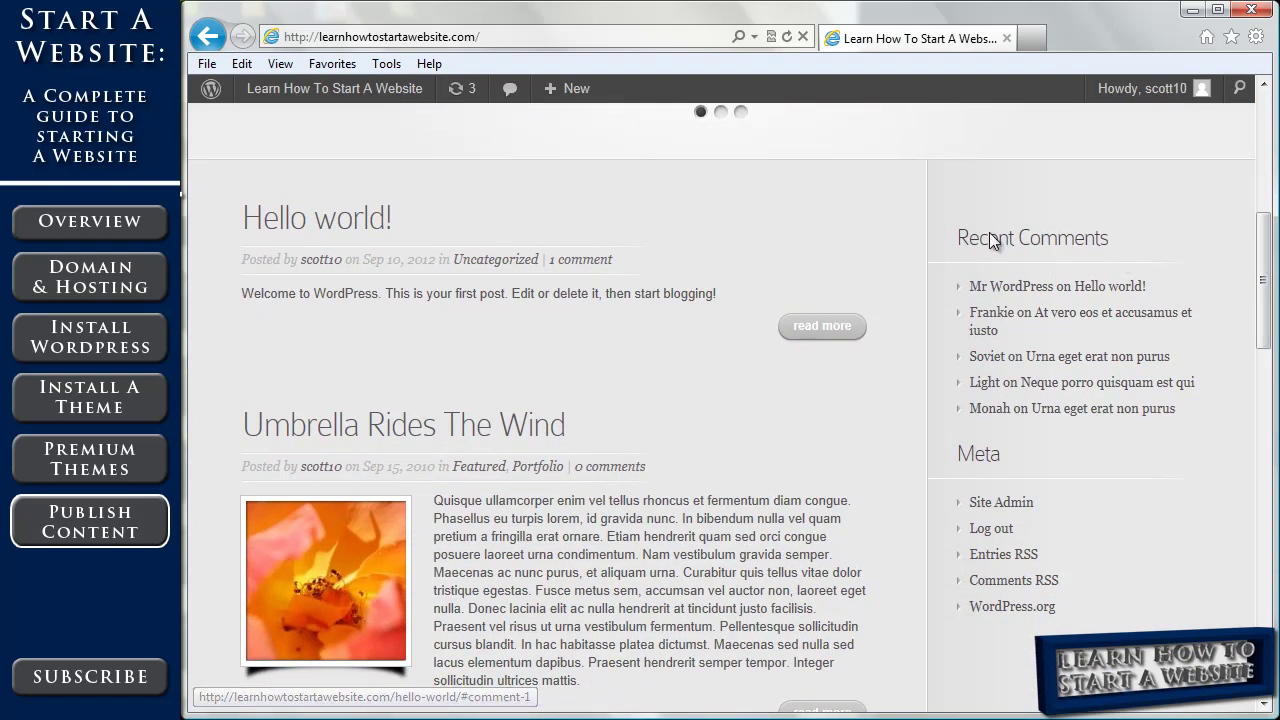
scroll(1268, 290, down, 4)
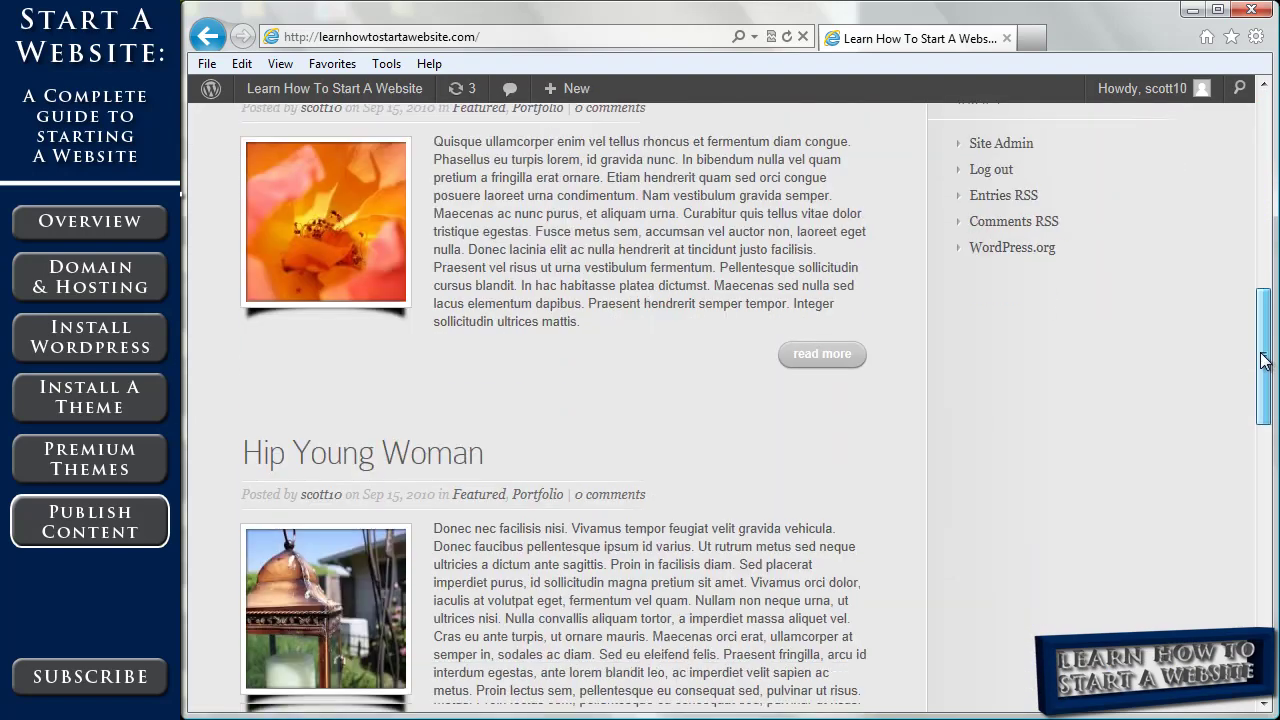
scroll(1268, 272, up, 3)
drag(1268, 271, 1268, 120)
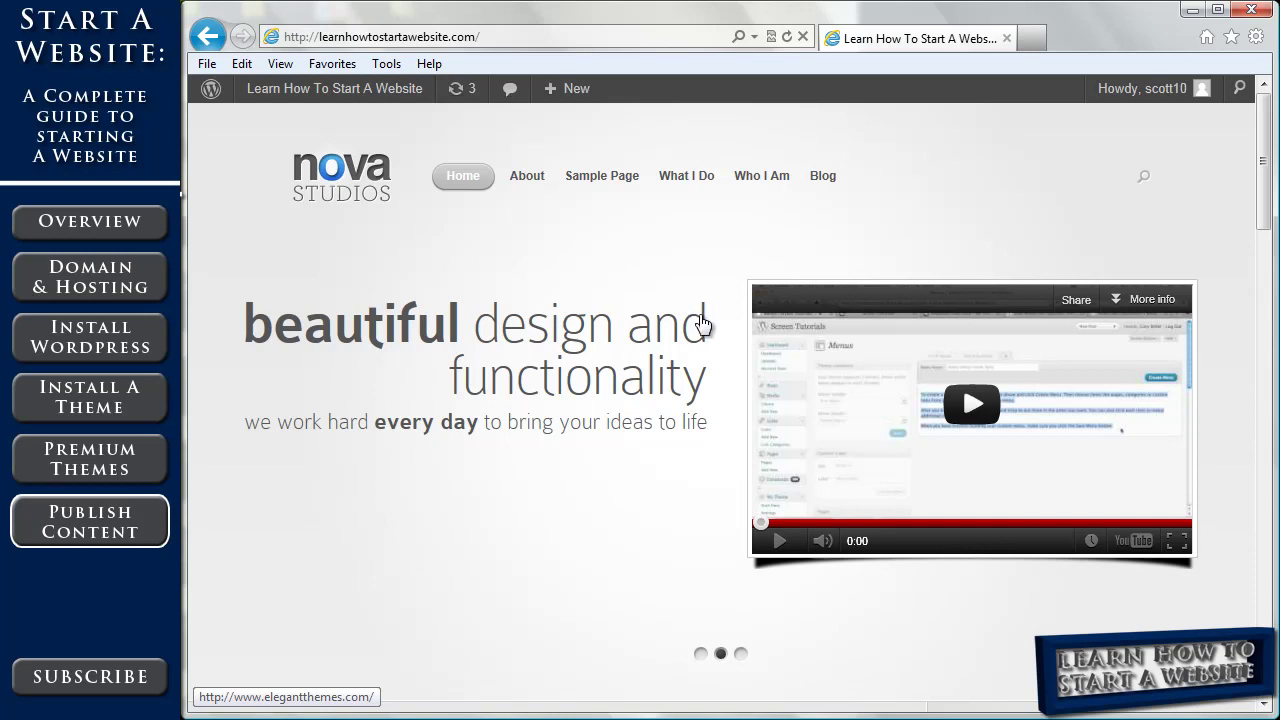
Step: Return to the admin dashboard and look at the options offered for Posts and Pages
click(354, 92)
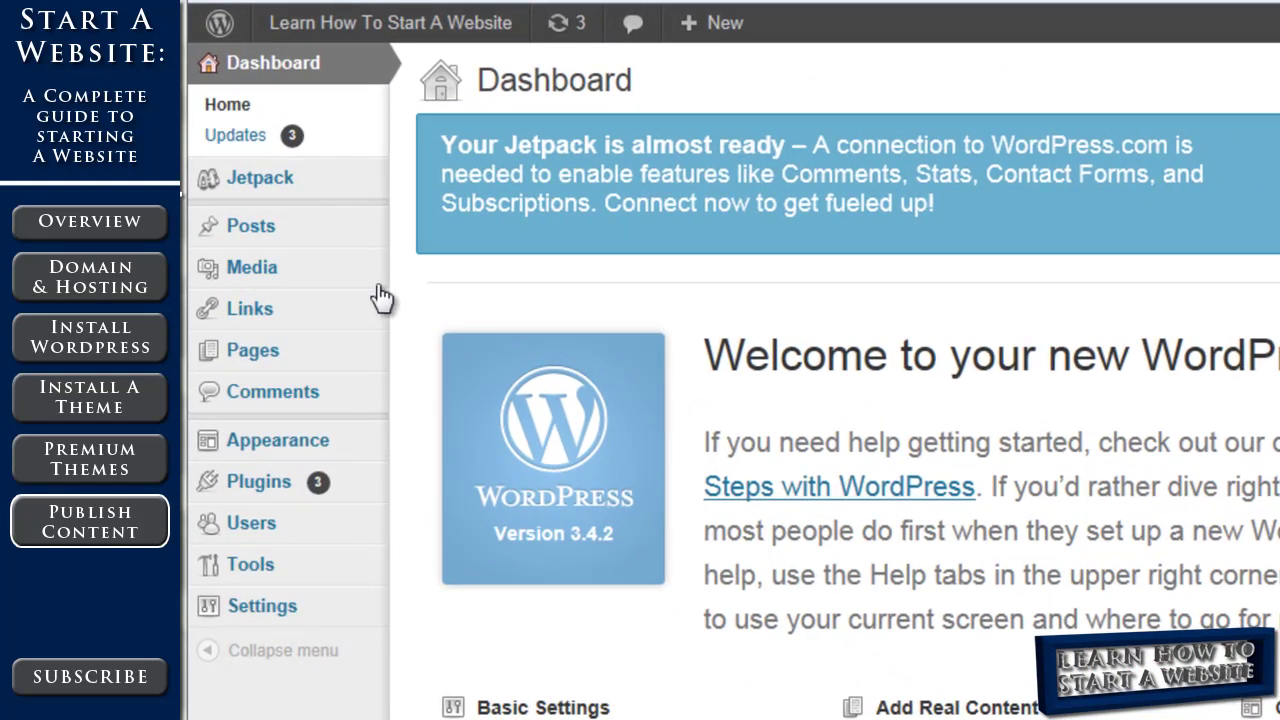
mouse_move(270, 240)
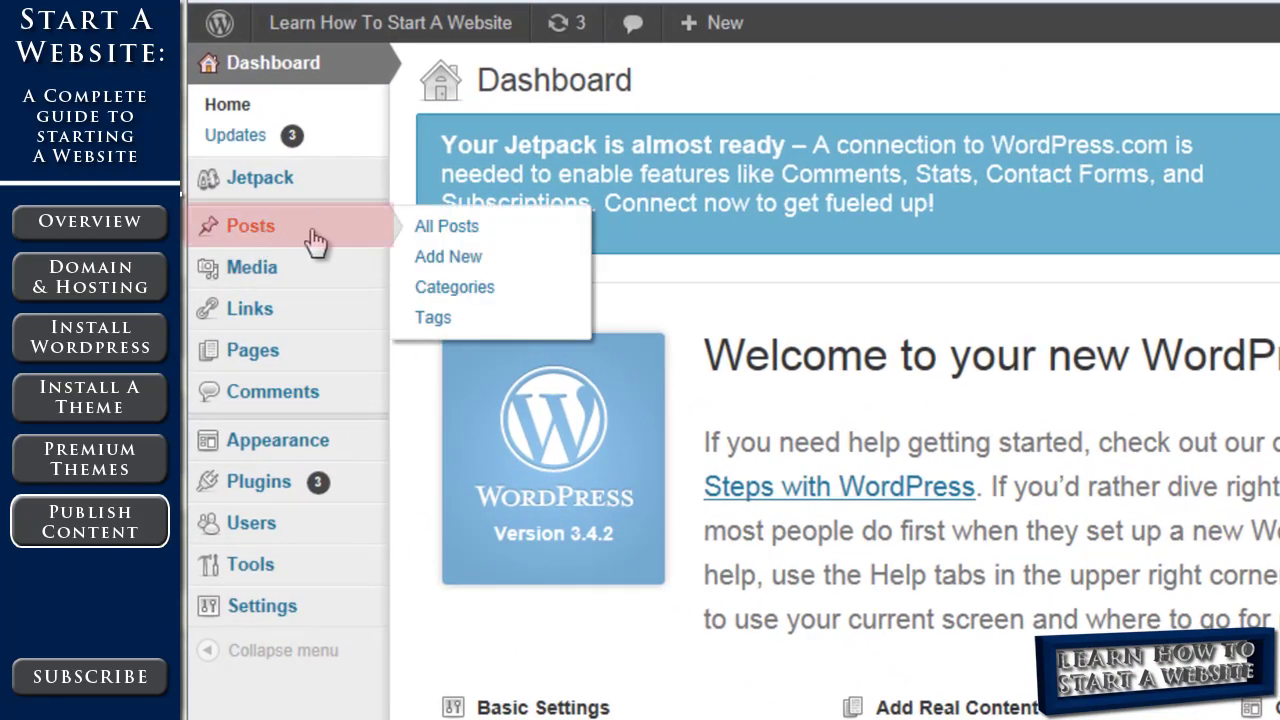
mouse_move(380, 368)
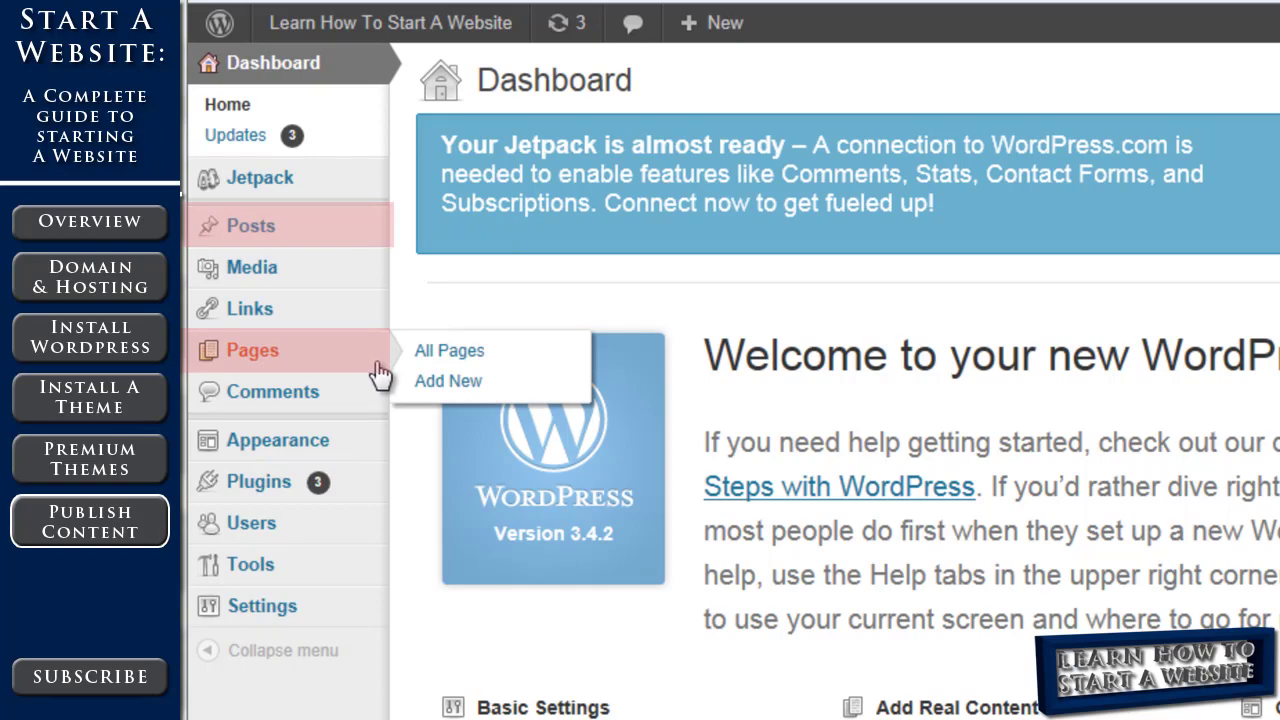
mouse_move(371, 34)
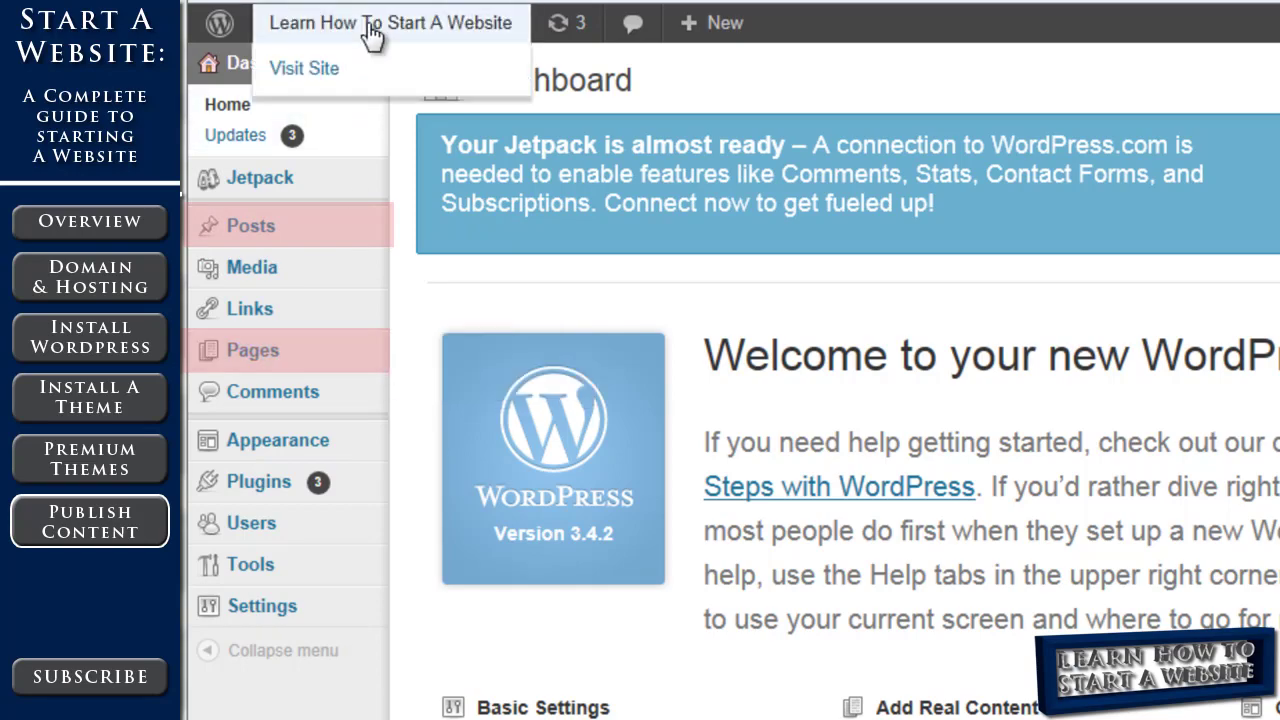
Step: Visit the live site and view its About, Sample Page and What I Do pages
click(357, 58)
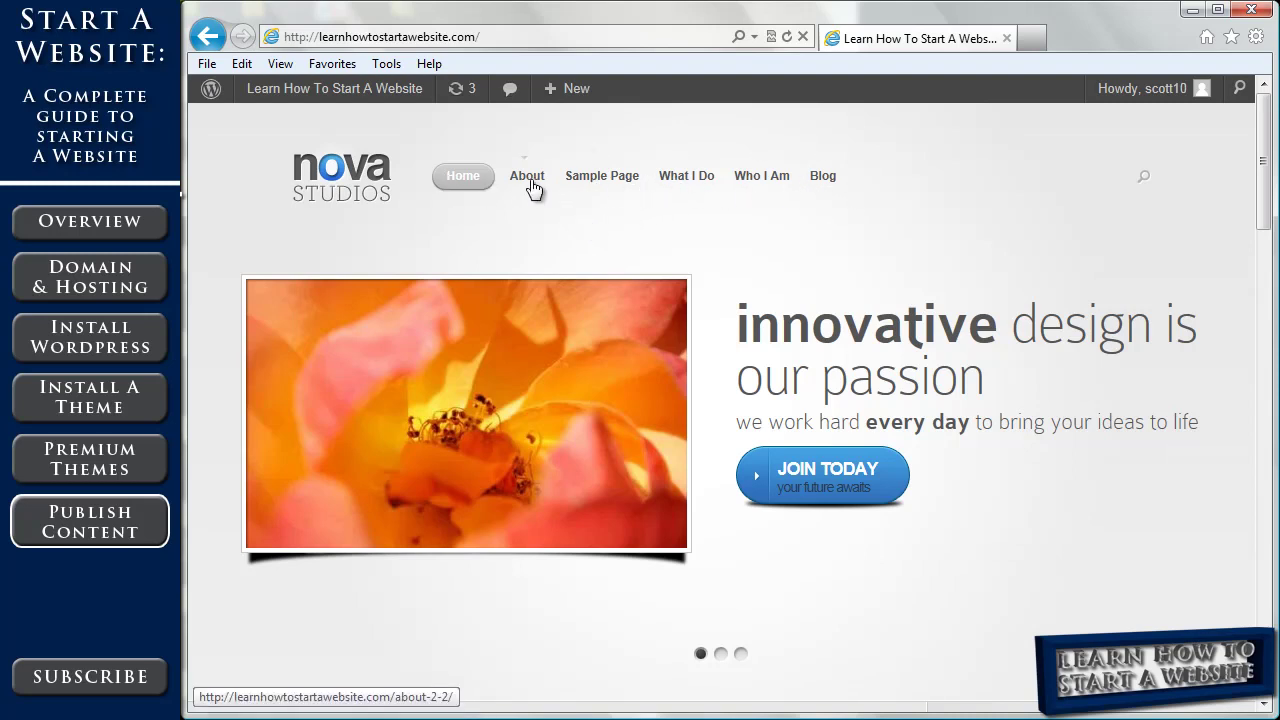
click(530, 178)
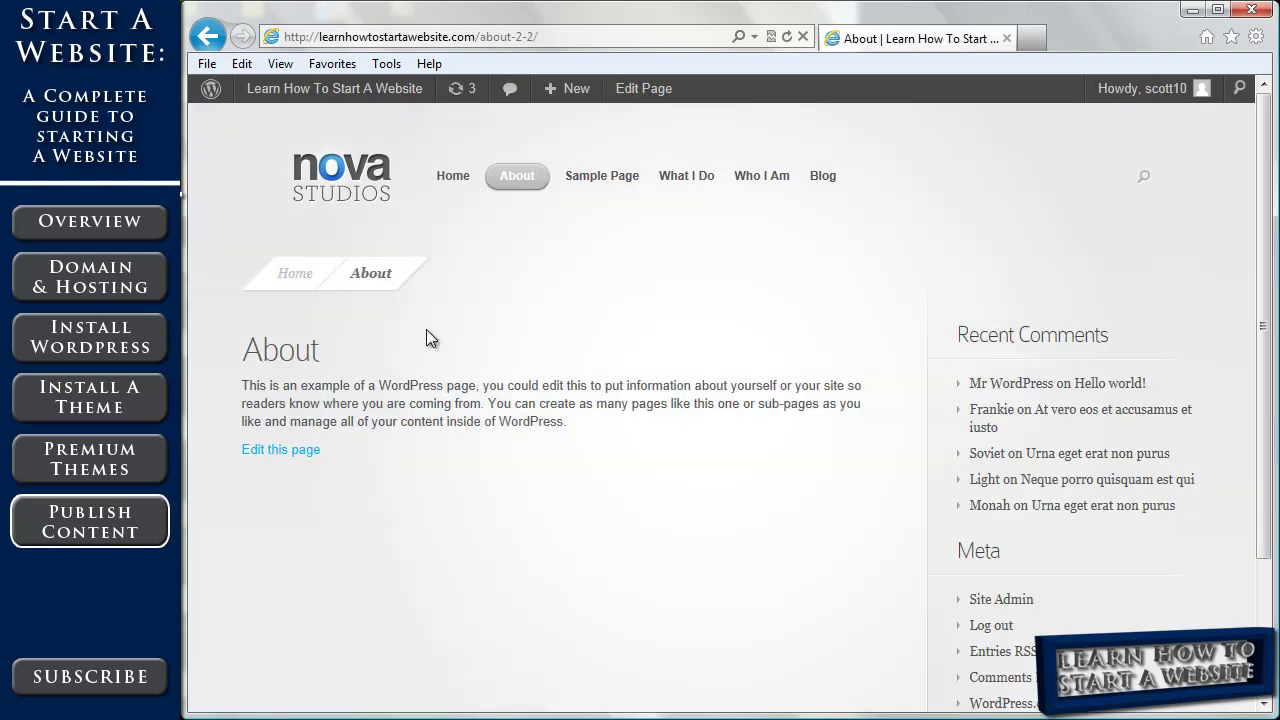
click(601, 180)
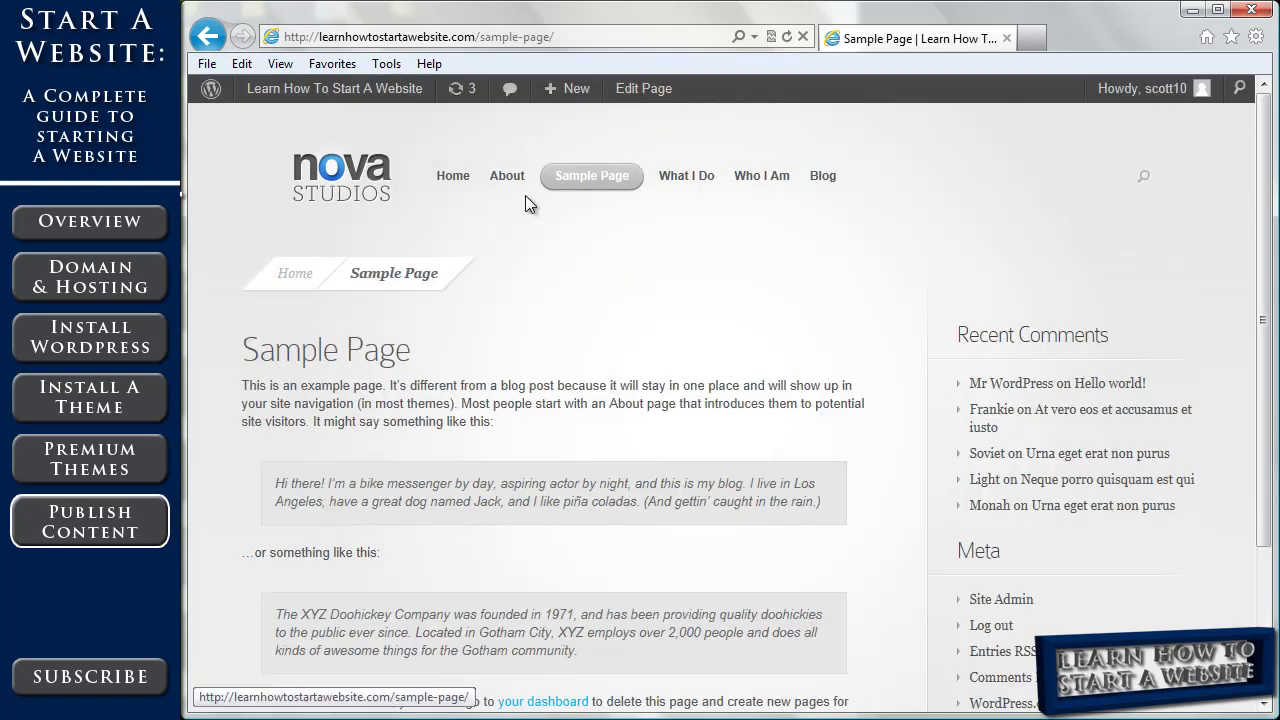
click(687, 180)
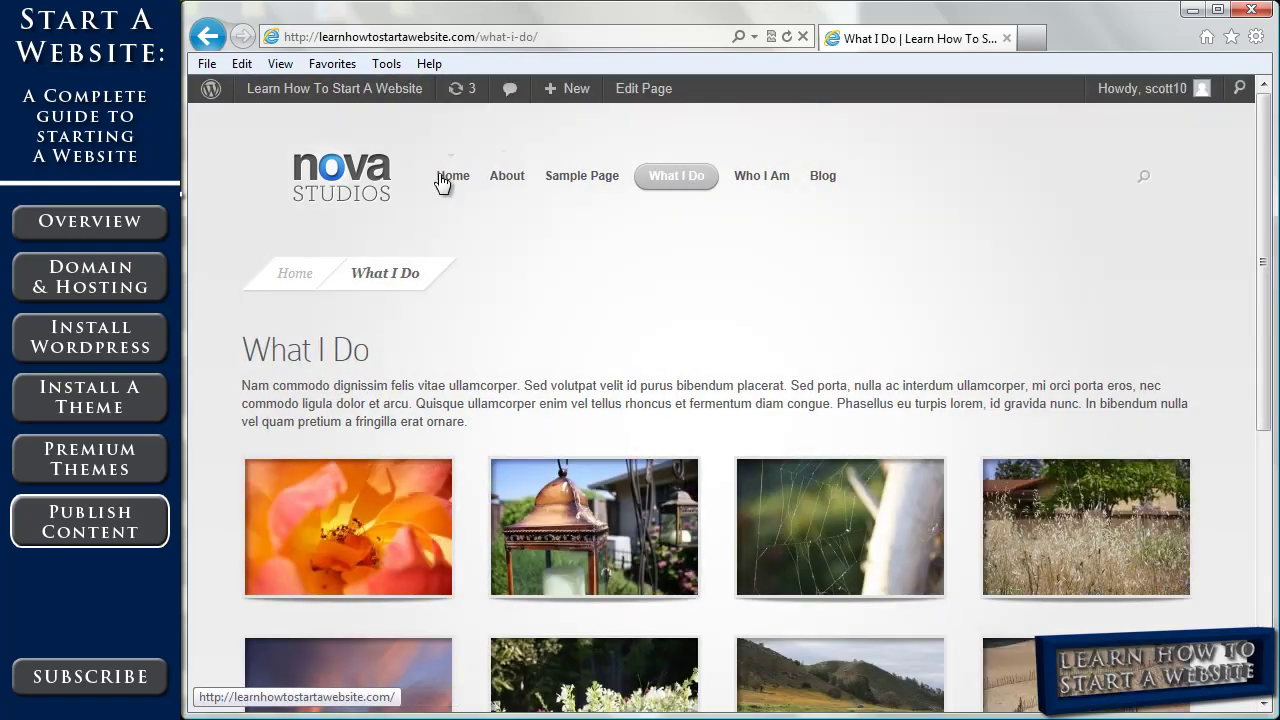
Step: Go back to the homepage and examine the posts below the featured slider
click(450, 178)
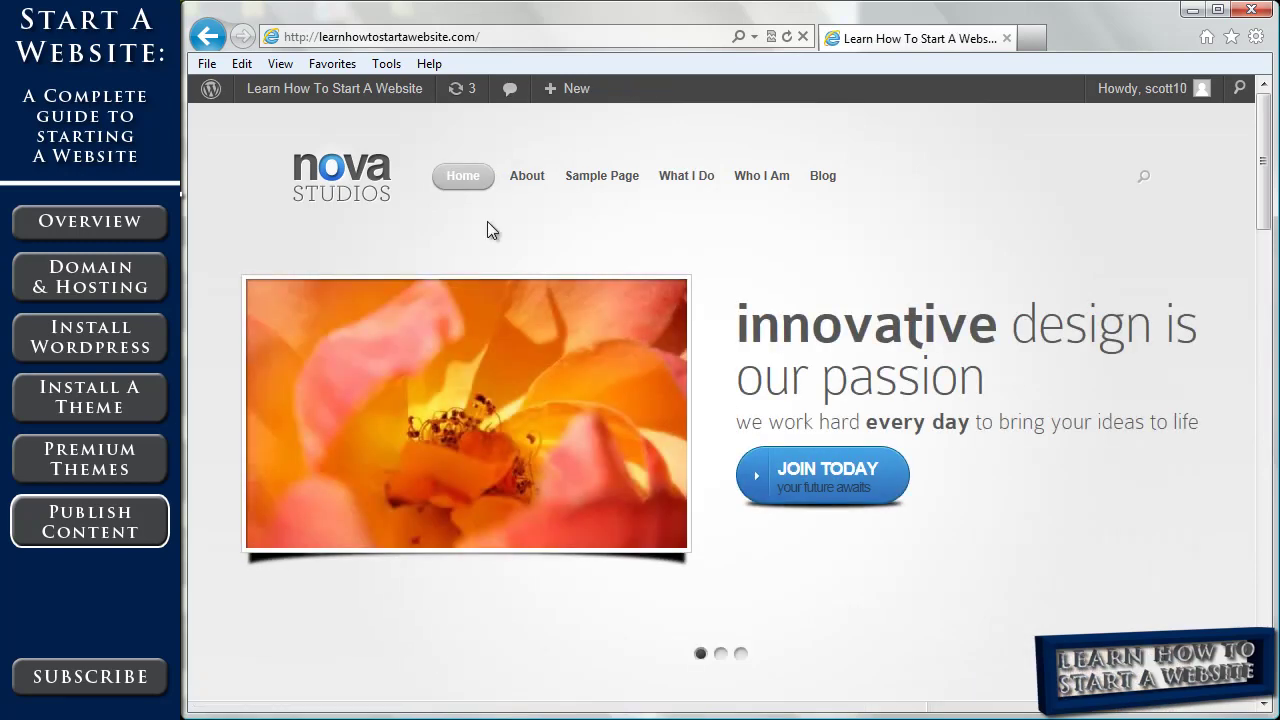
scroll(1270, 150, down, 3)
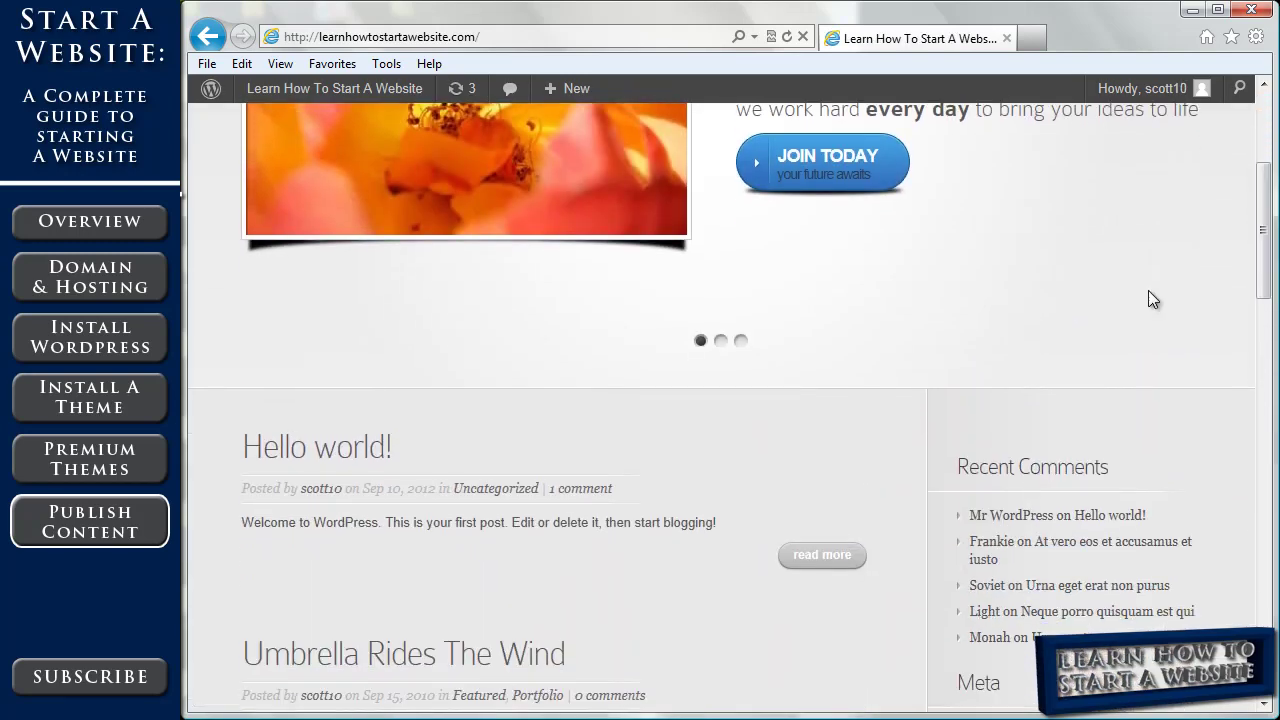
scroll(1274, 258, down, 2)
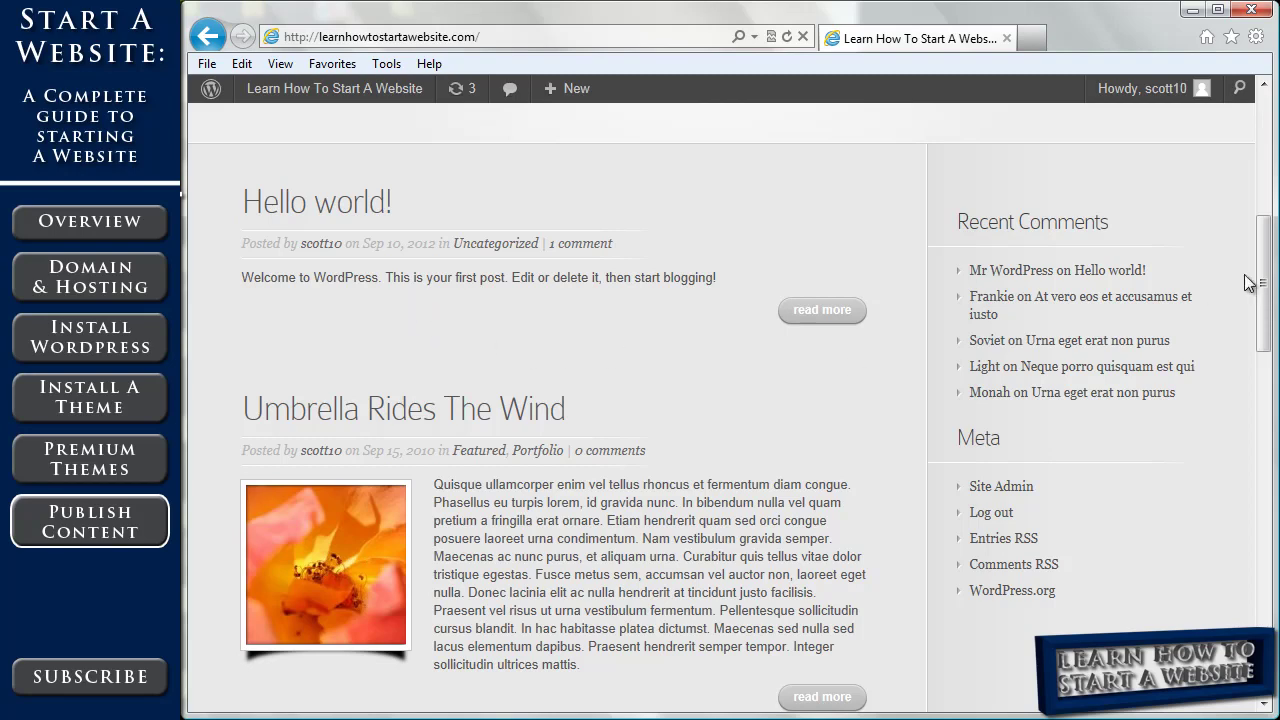
mouse_move(1268, 253)
mouse_down()
mouse_move(1265, 406)
mouse_move(1262, 248)
mouse_up()
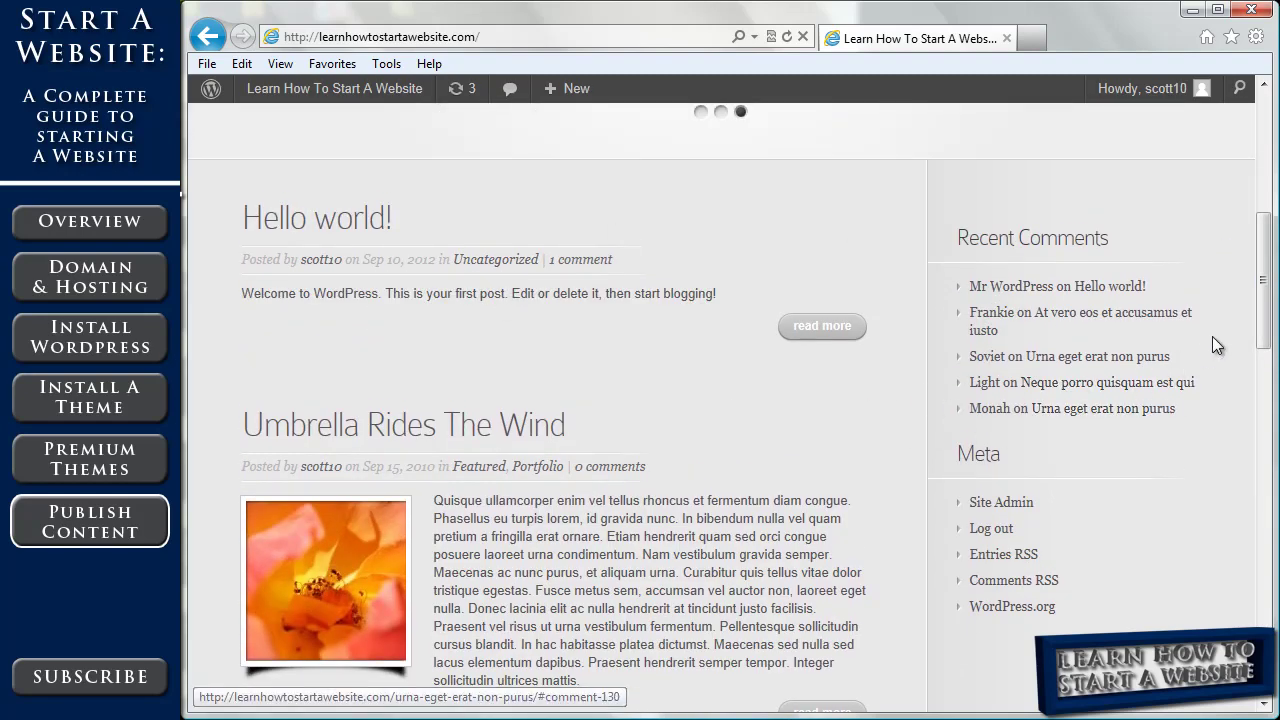
Step: Return to the admin dashboard and create a new page titled FAQ
scroll(1263, 313, up, 5)
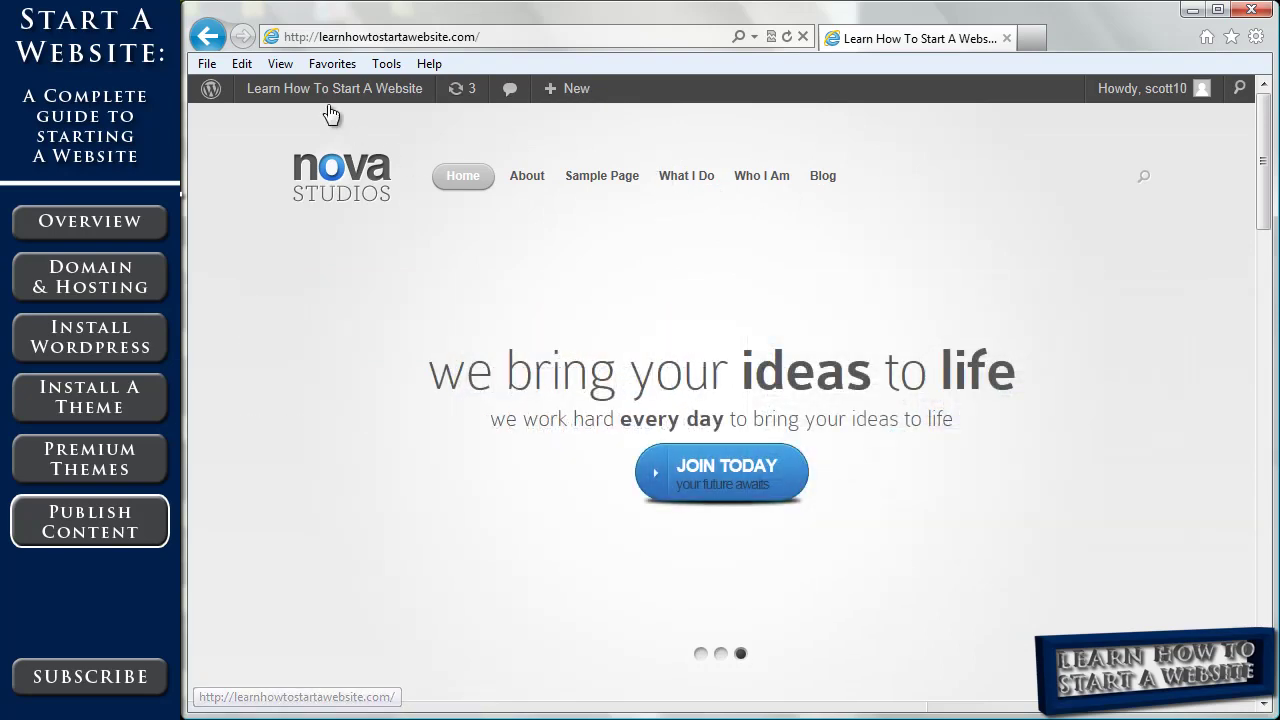
click(313, 97)
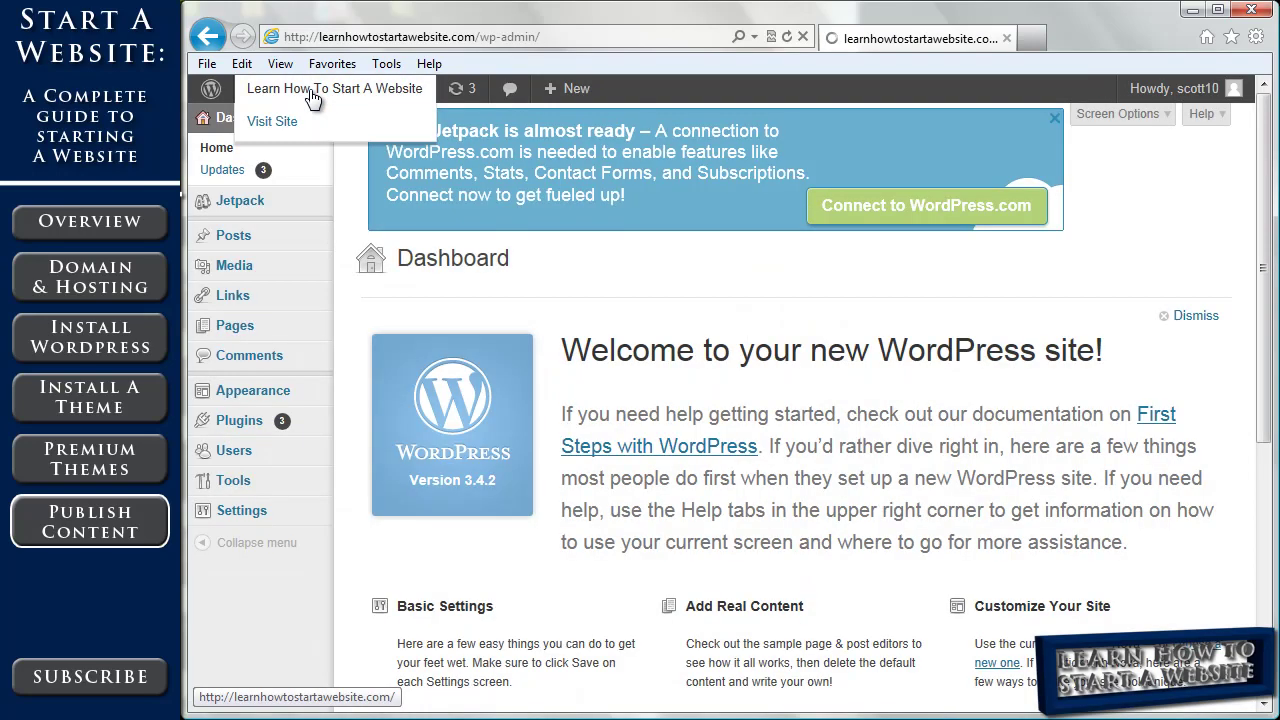
mouse_move(240, 335)
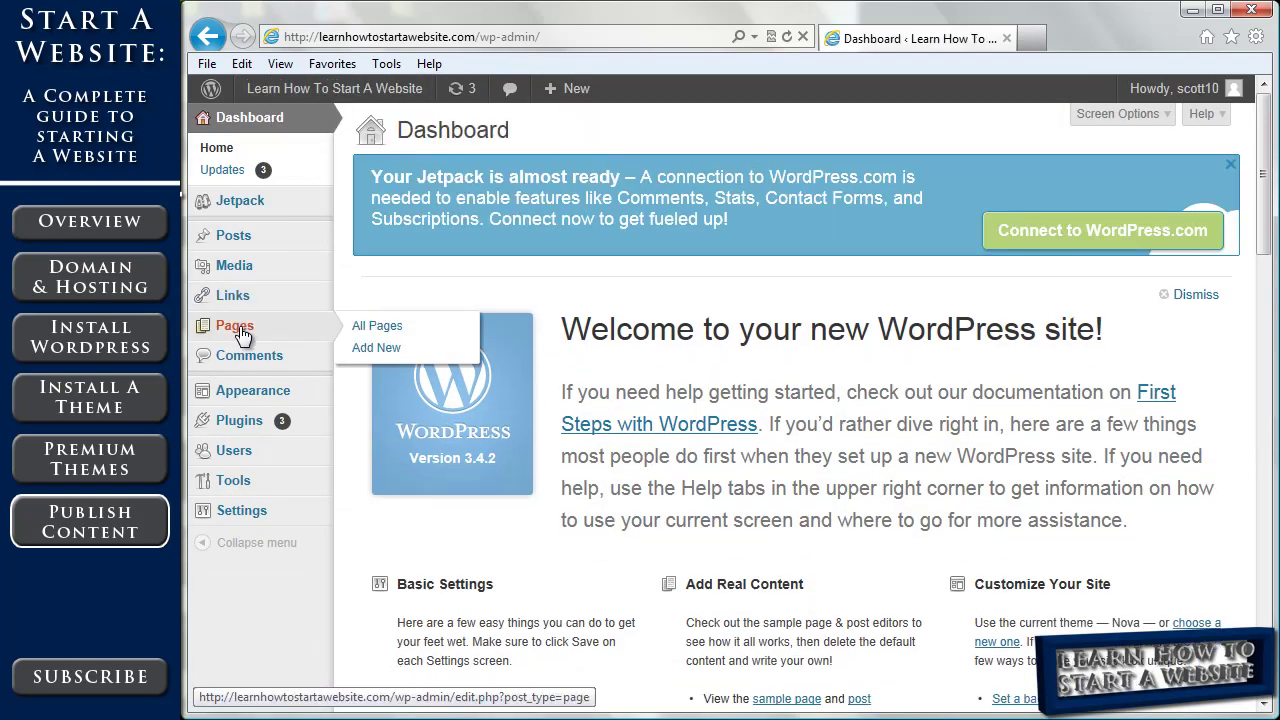
click(381, 352)
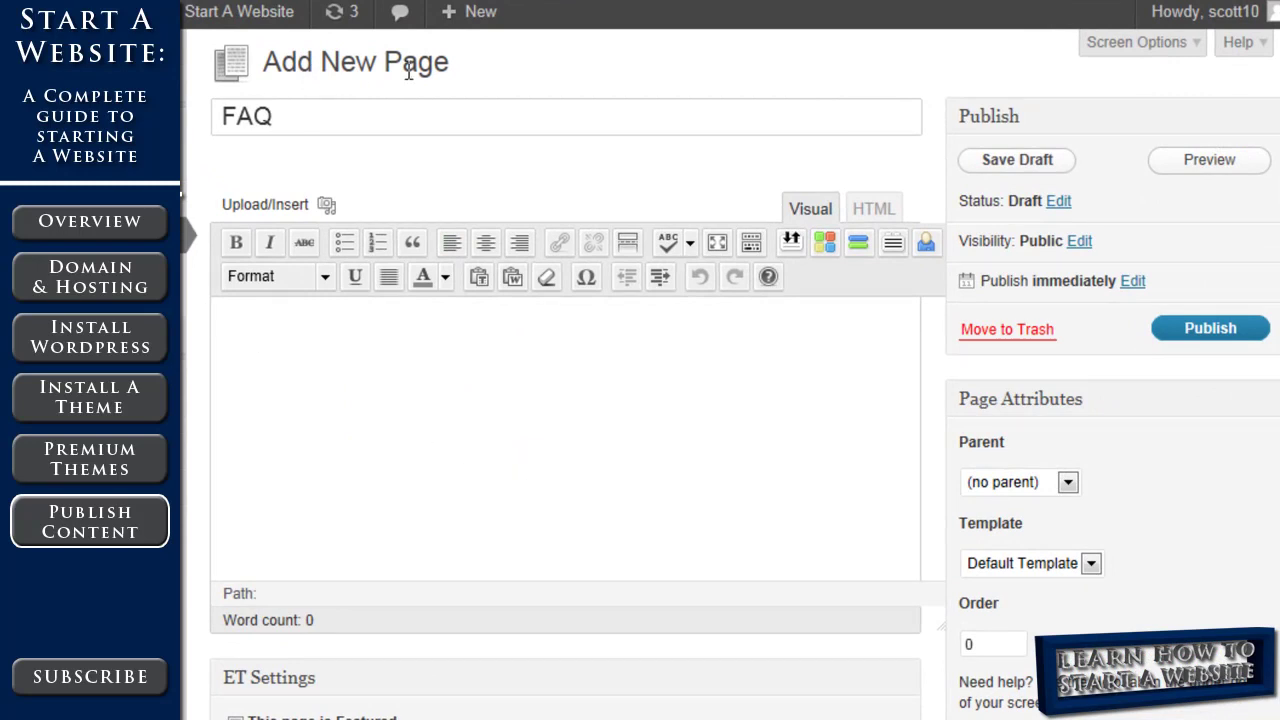
Step: Write "Here are our FAQs" in the page body, followed by three "Q" lines formatted as a numbered list
click(274, 350)
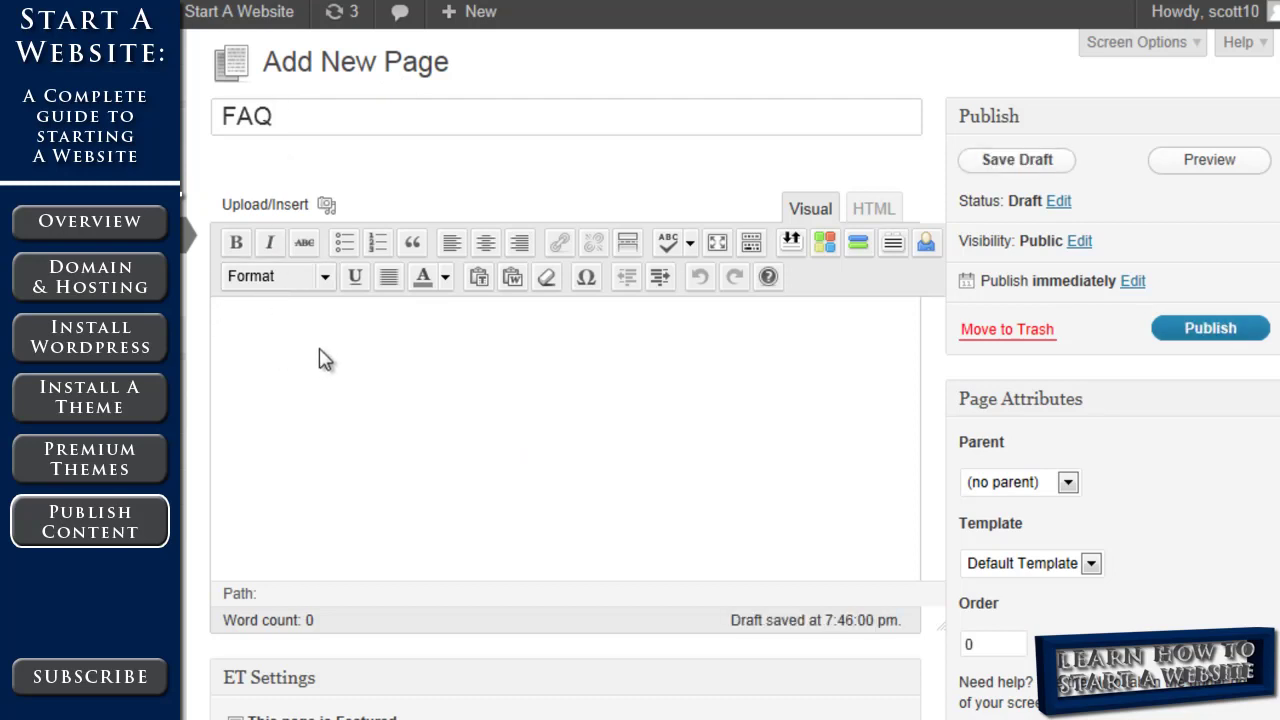
text(Here are our F)
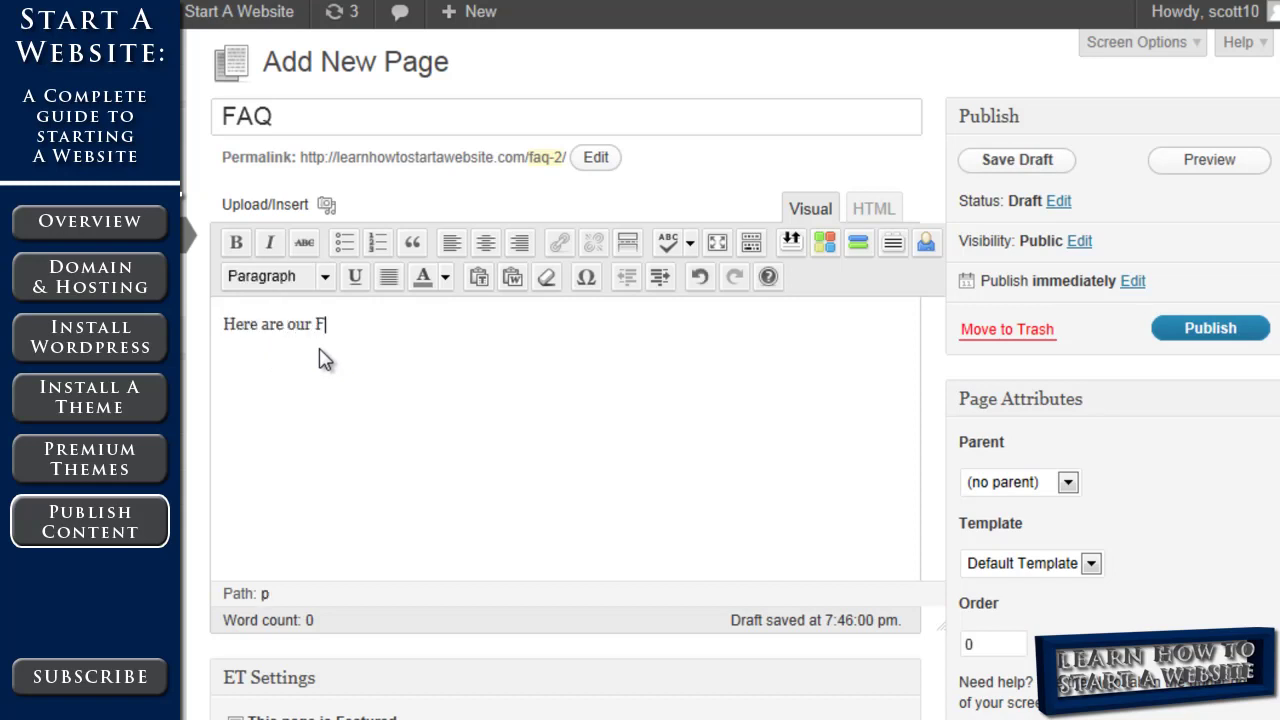
text(AQs)
key(Return)
text(Q)
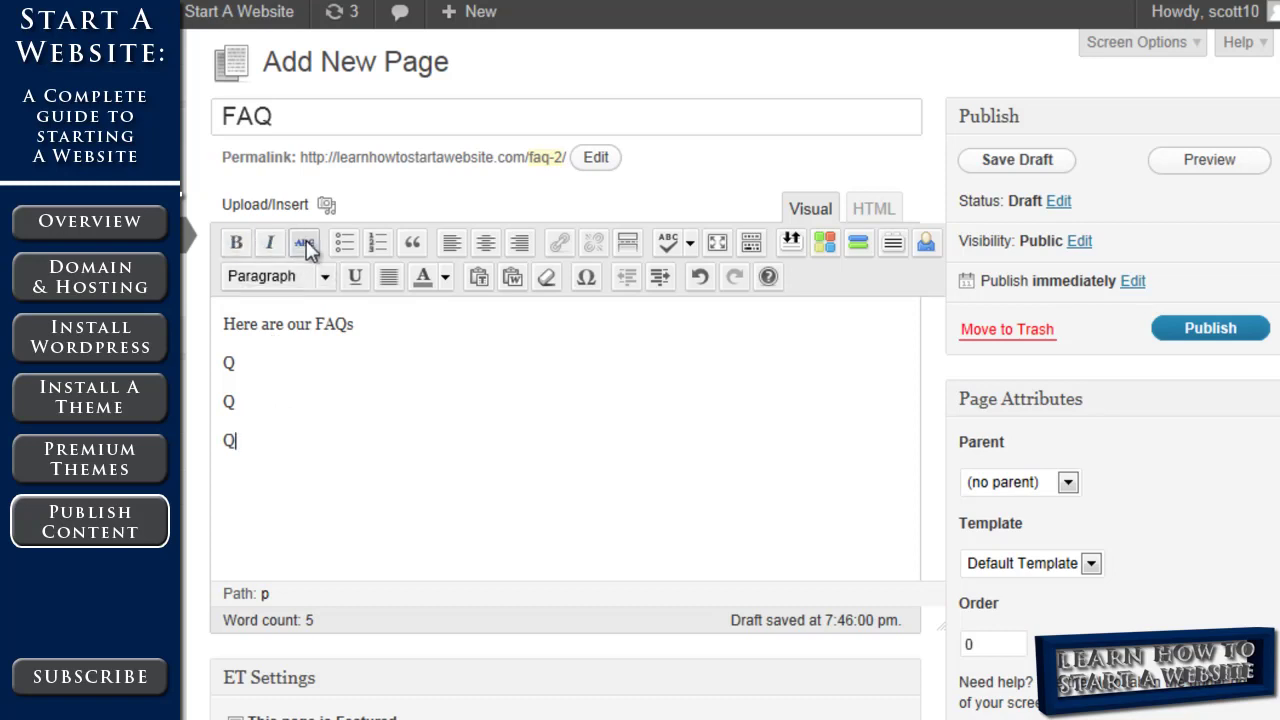
drag(238, 443, 221, 362)
click(377, 243)
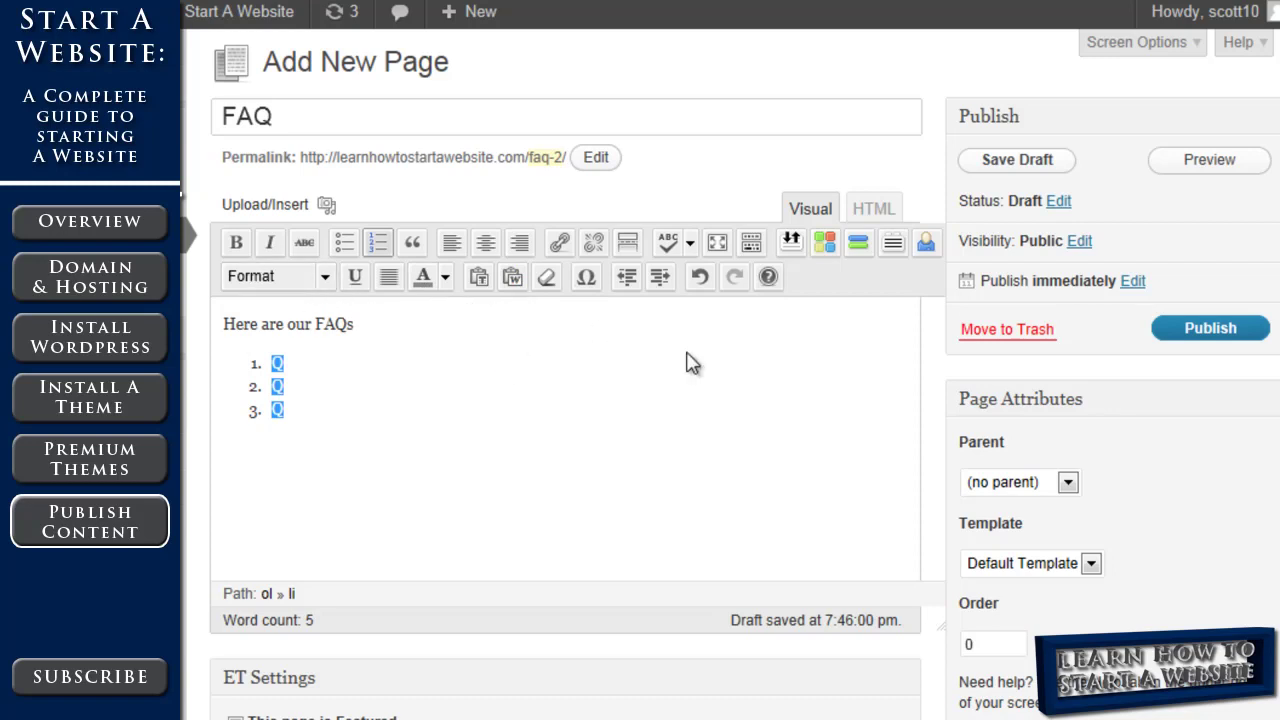
Step: Examine the HTML source of the FAQ page's content and return to the visual editor
click(872, 214)
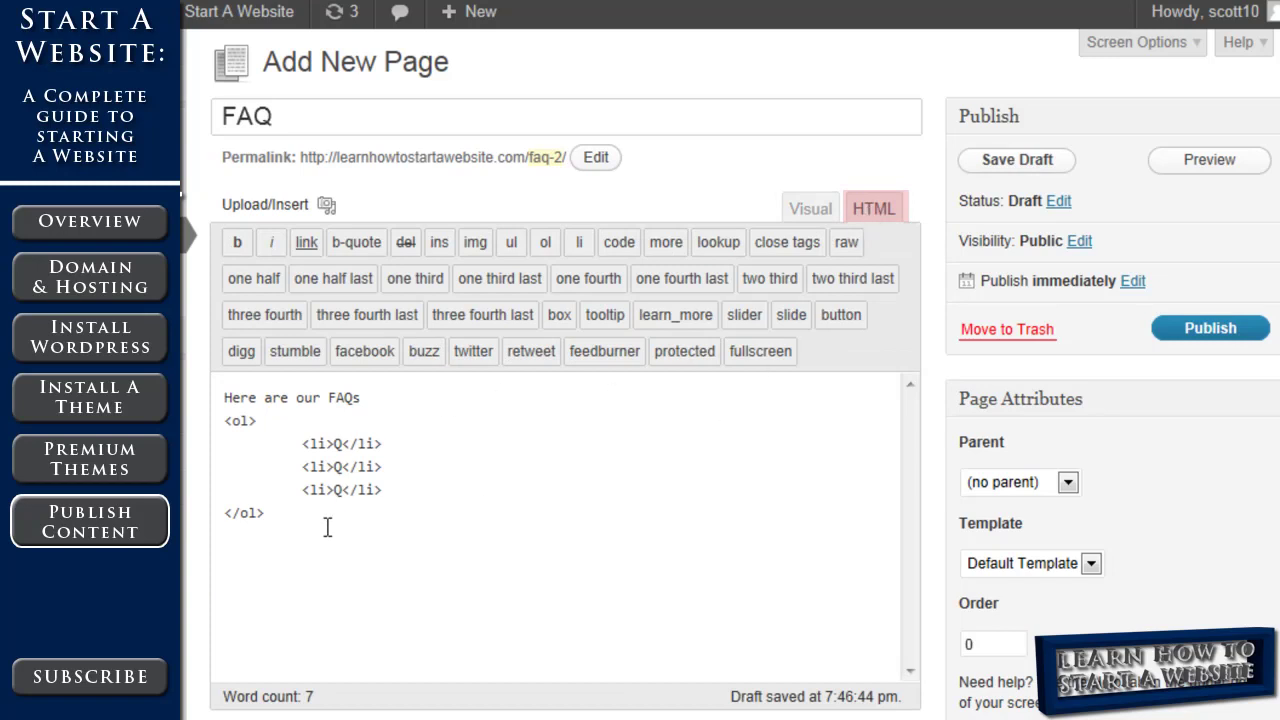
click(250, 427)
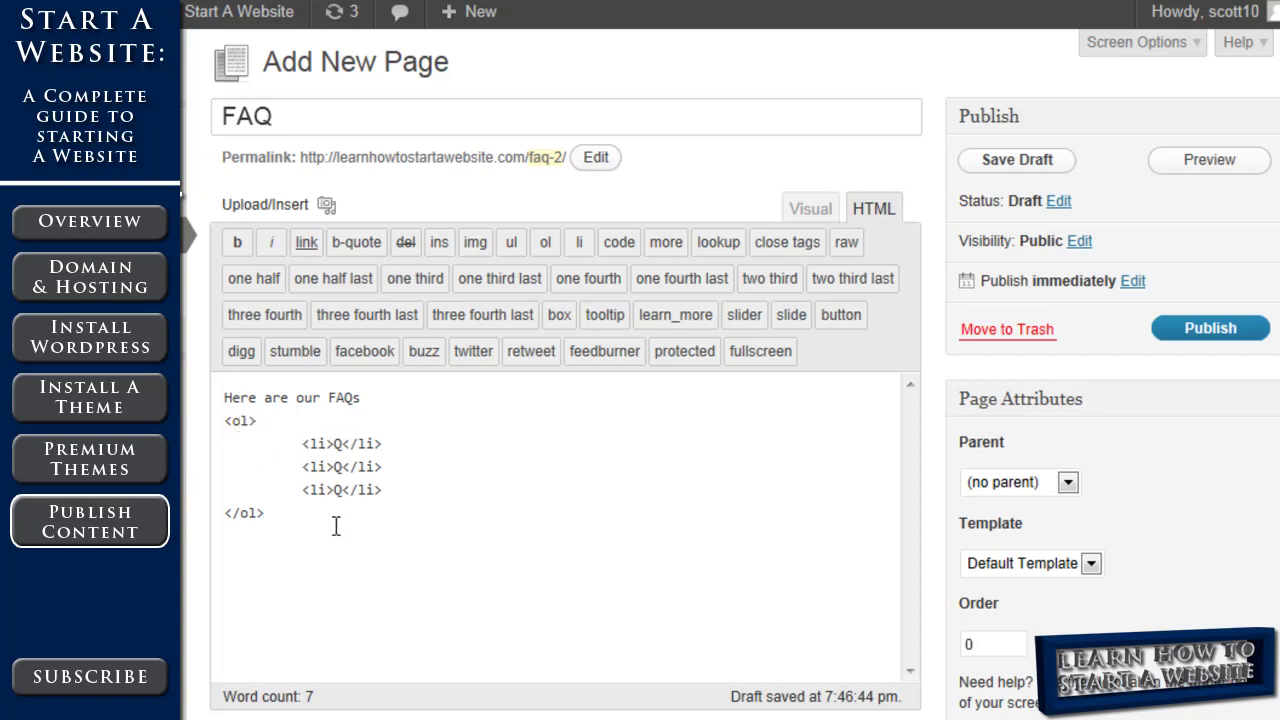
click(815, 210)
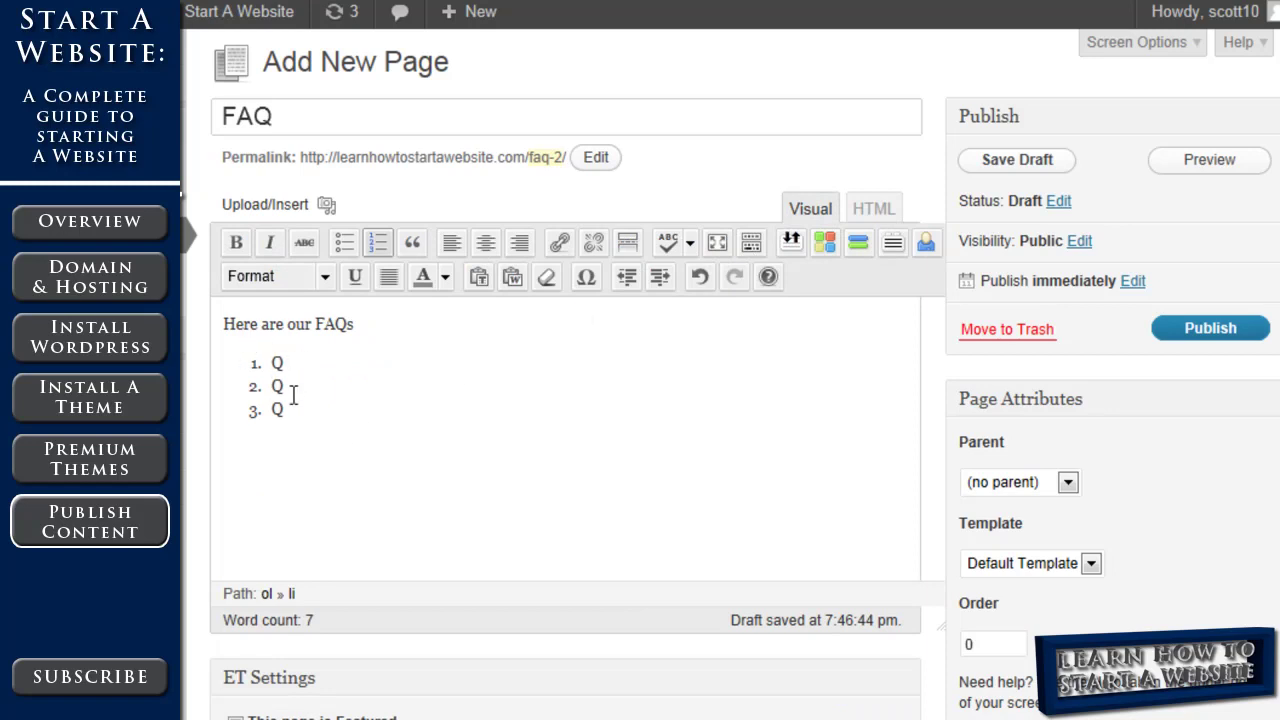
click(887, 210)
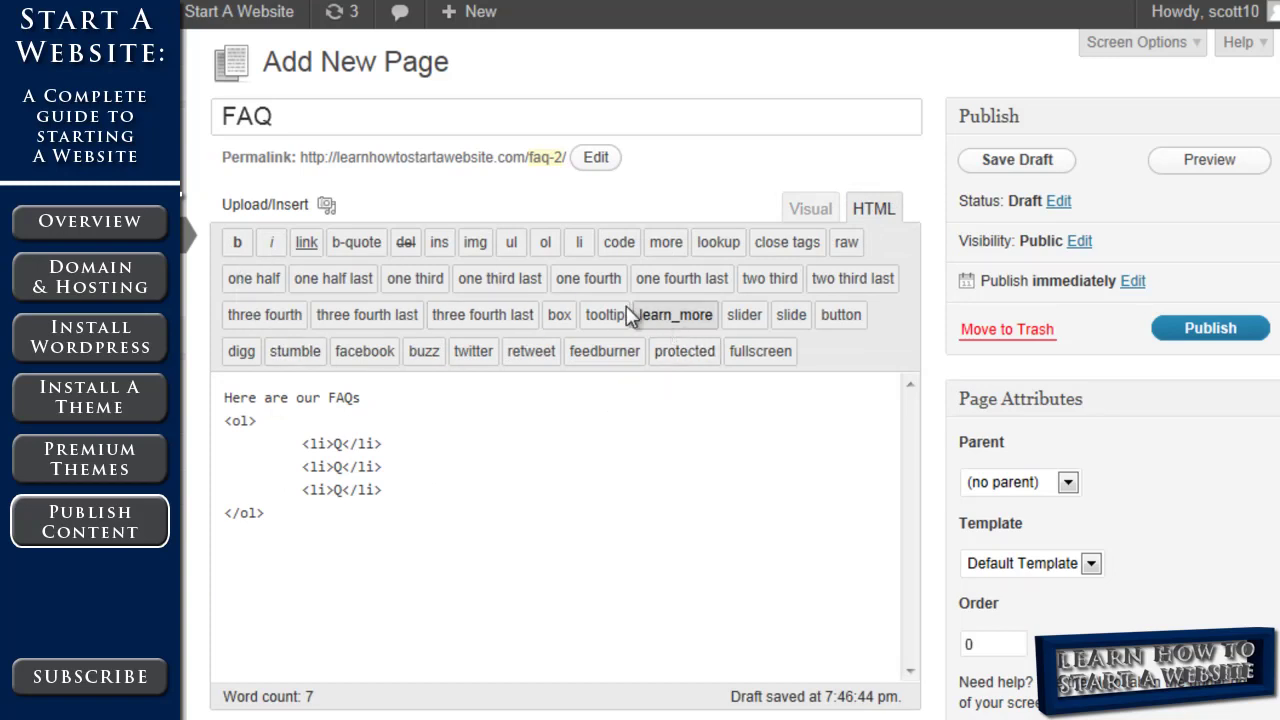
click(815, 211)
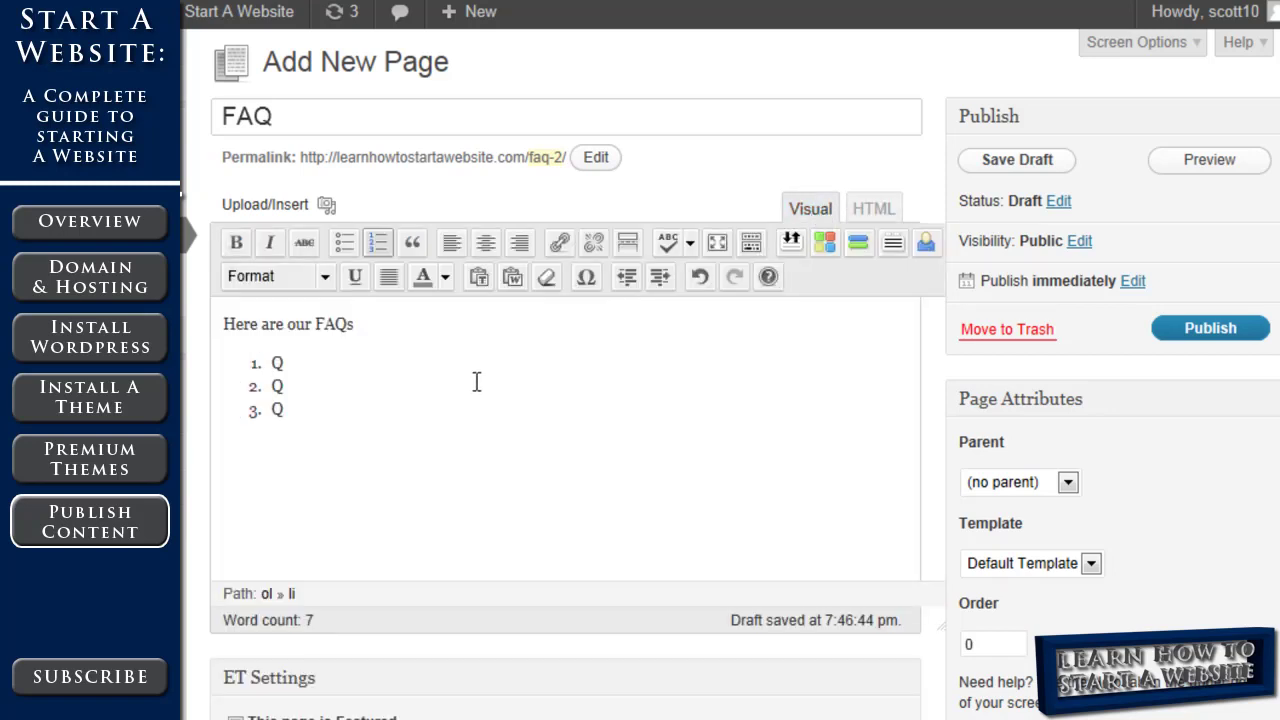
Step: Look over the FAQ page's ET Settings, excerpt, template and featured image options
click(1178, 333)
scroll(640, 400, down, 4)
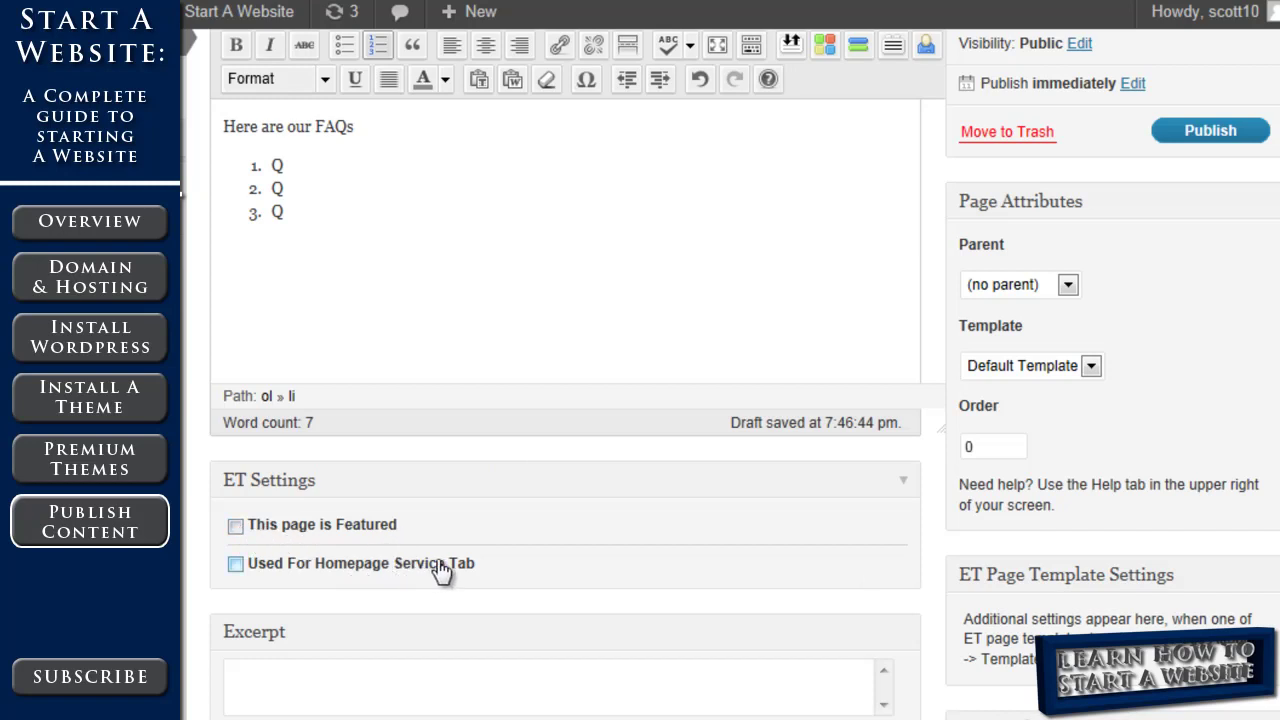
click(237, 566)
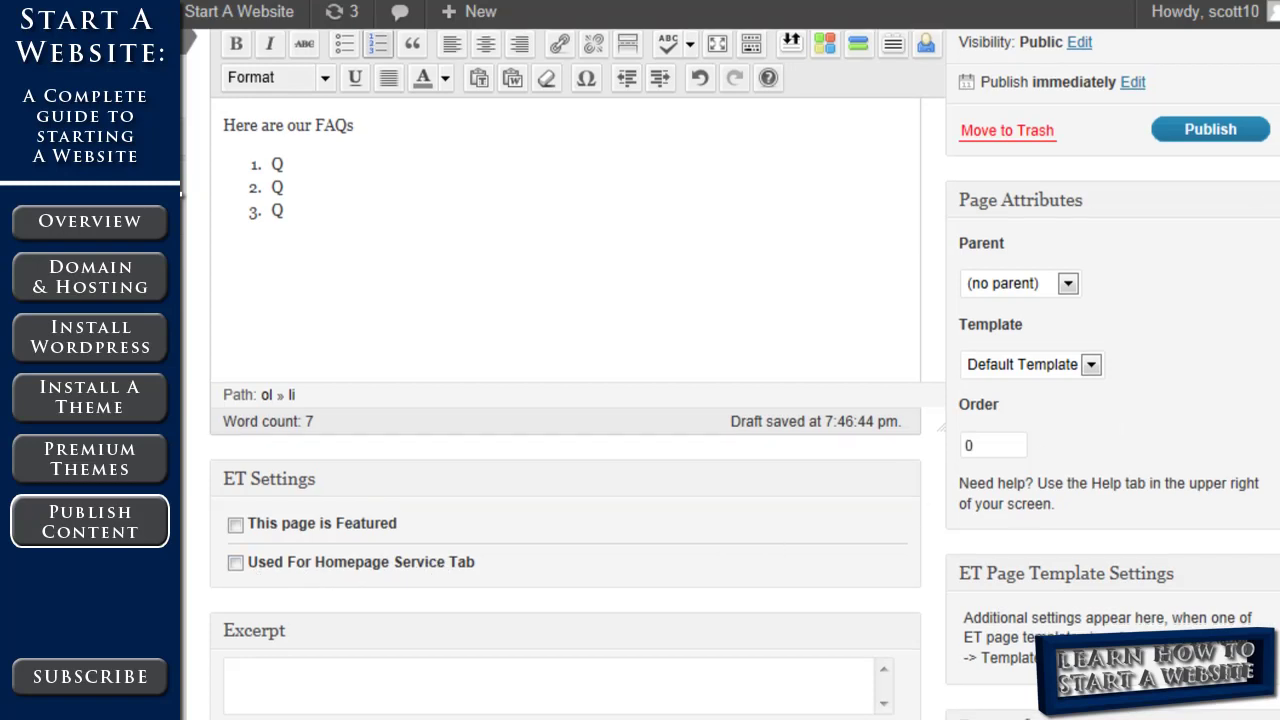
scroll(730, 400, down, 3)
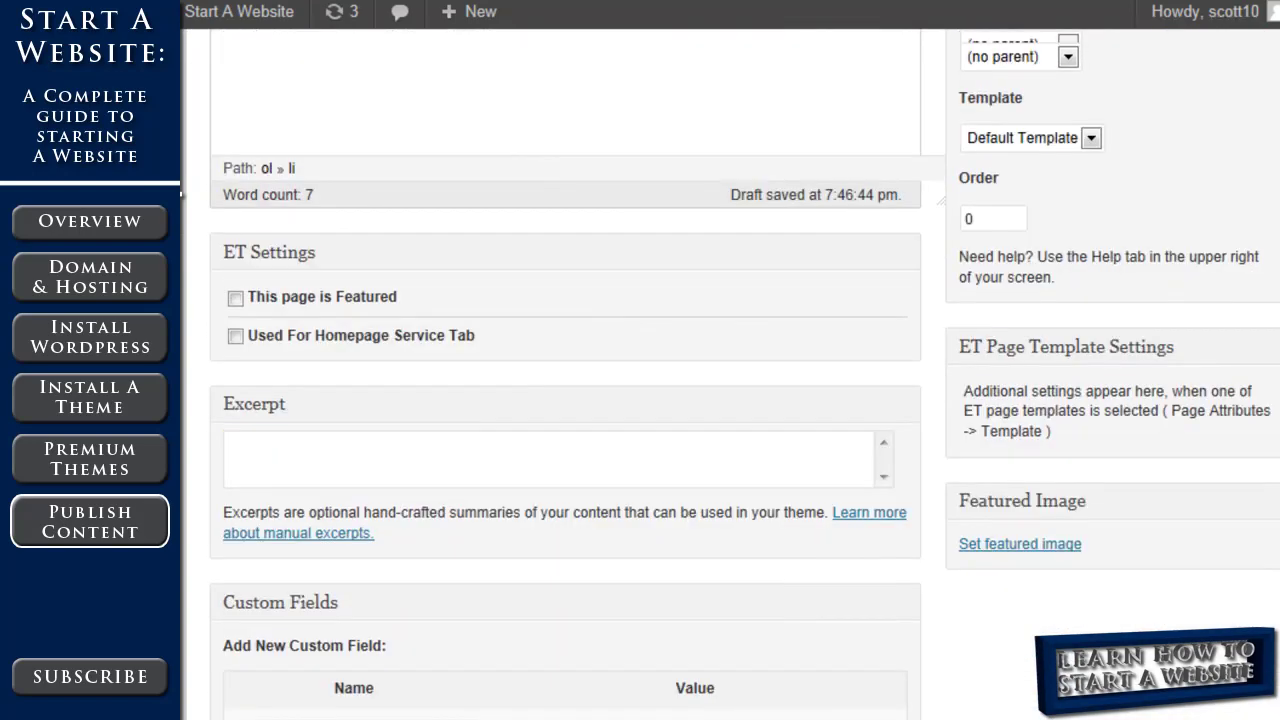
scroll(744, 374, up, 5)
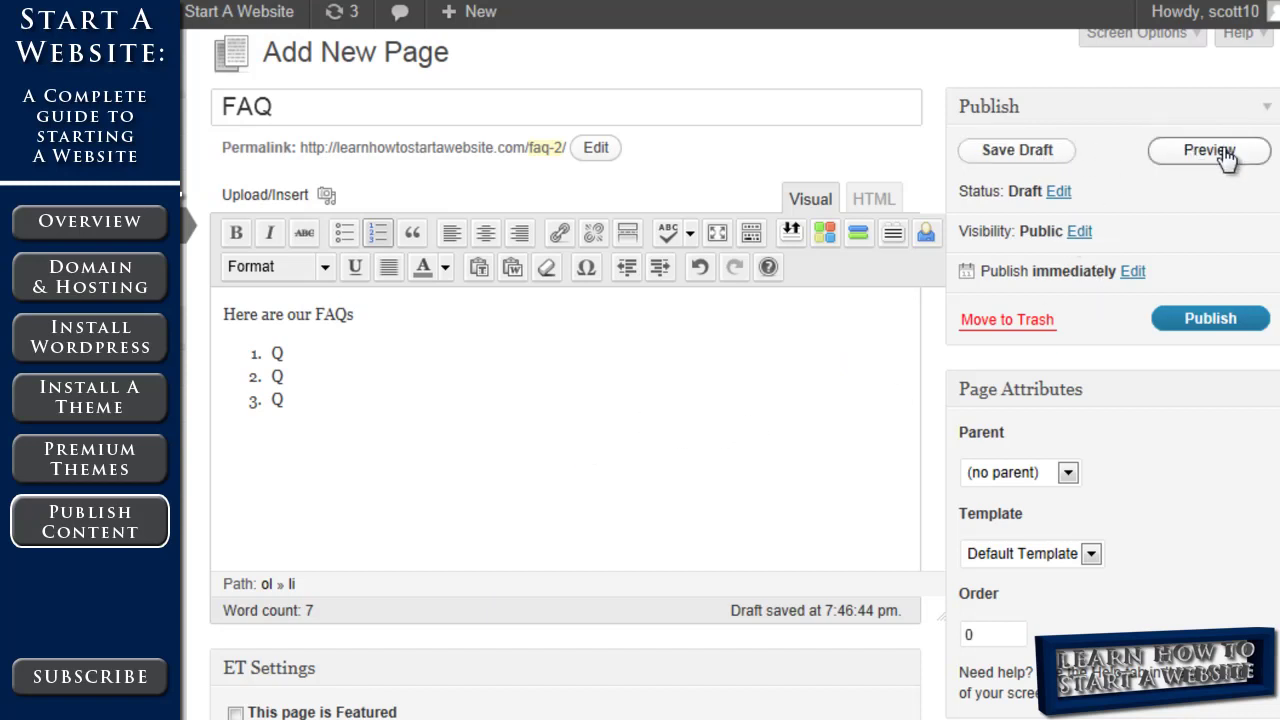
Step: Publish the FAQ page and view it on the live site
click(1214, 325)
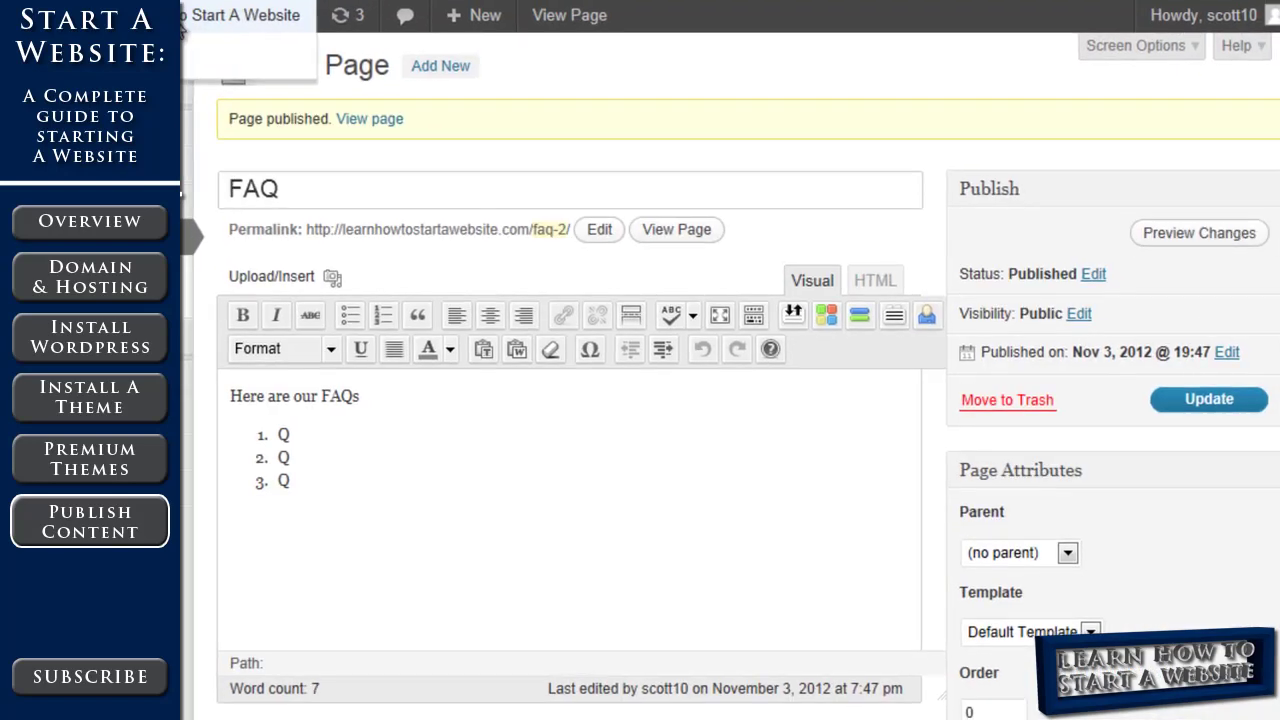
click(185, 28)
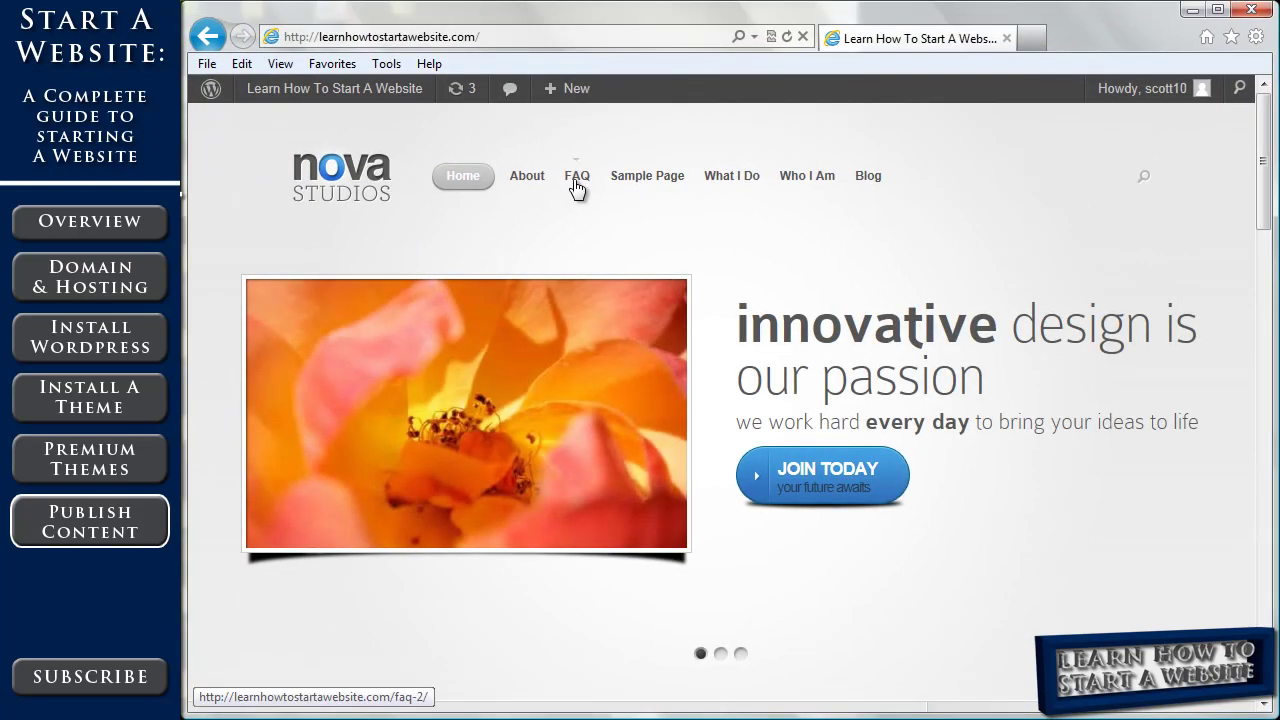
click(576, 181)
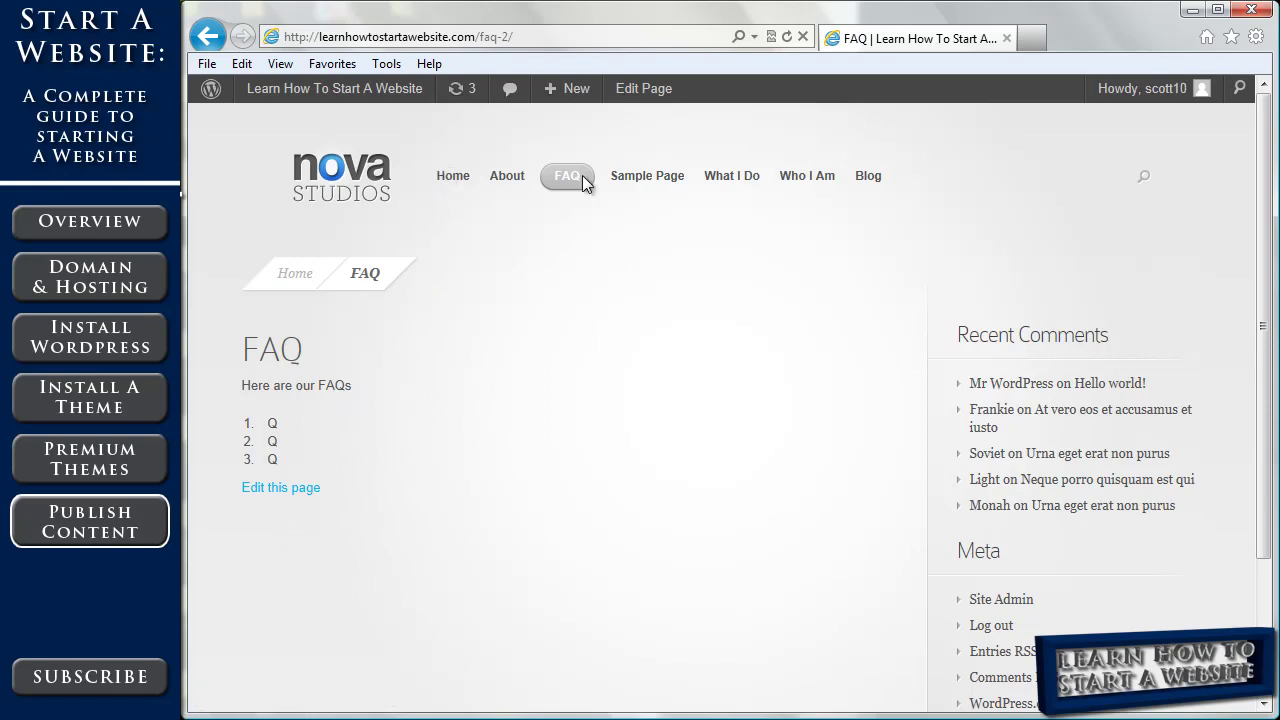
Step: Return to the admin dashboard and look at the list of all posts
click(357, 97)
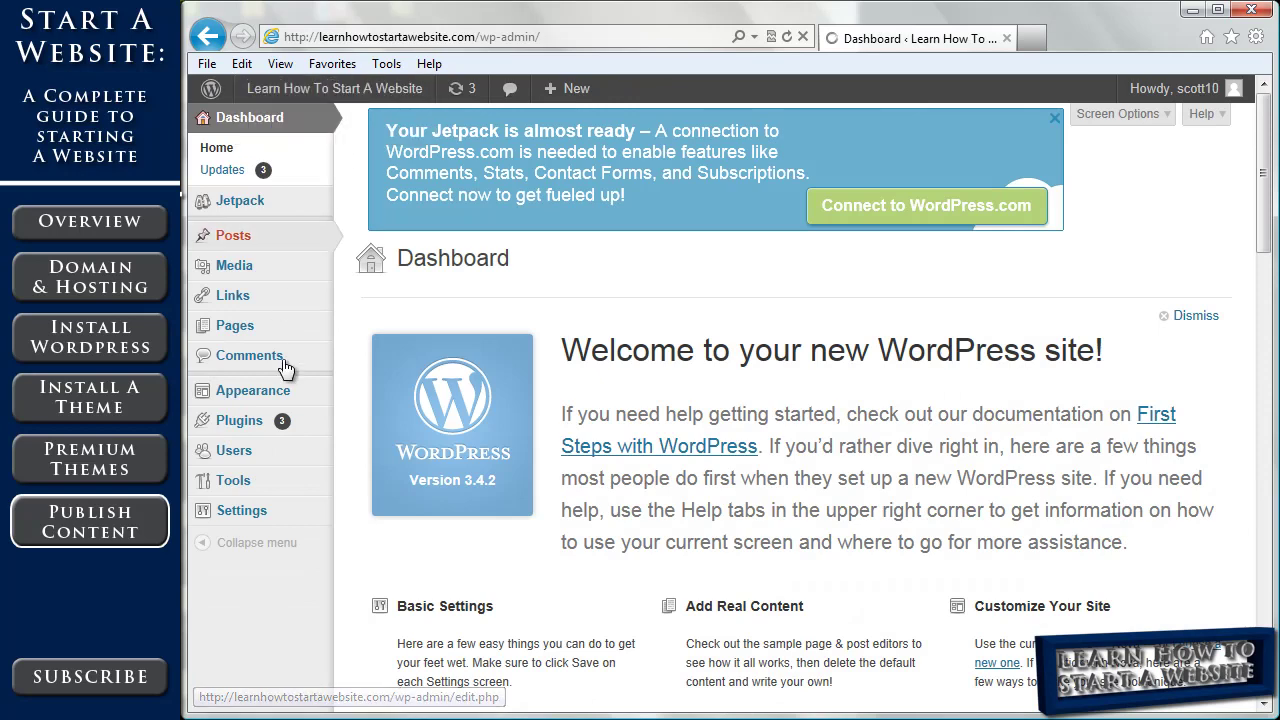
mouse_move(245, 238)
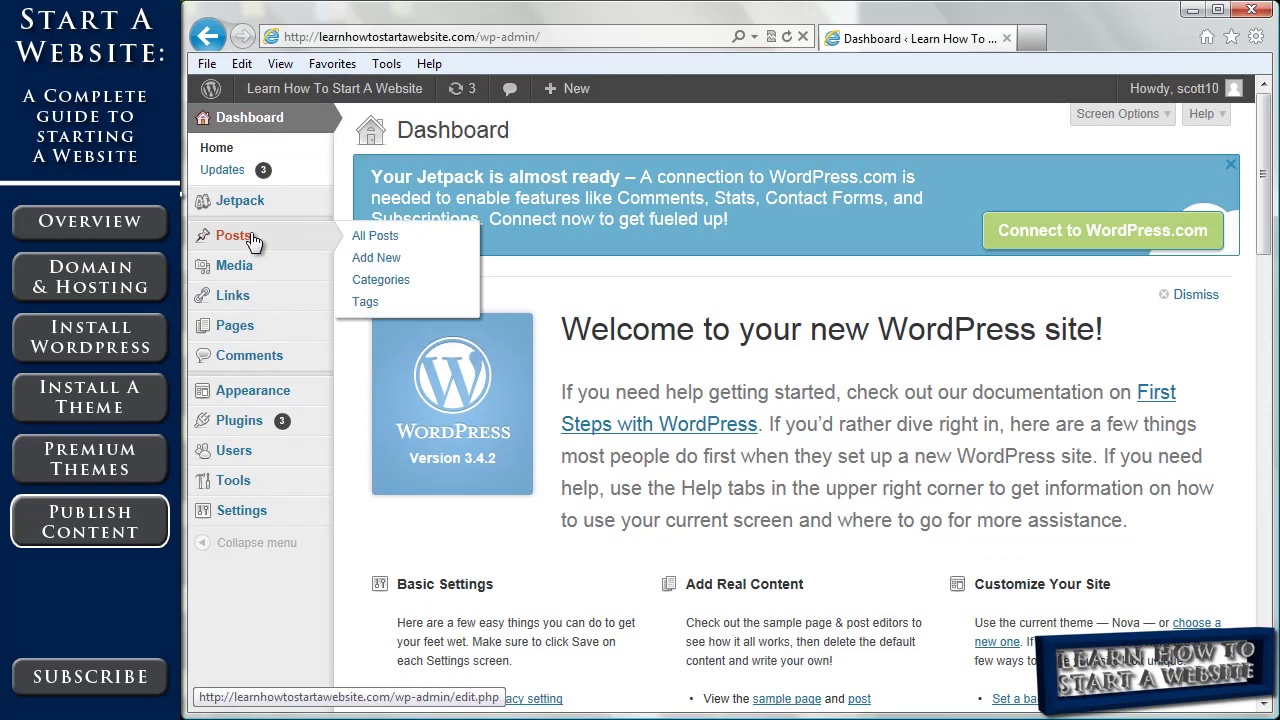
click(387, 243)
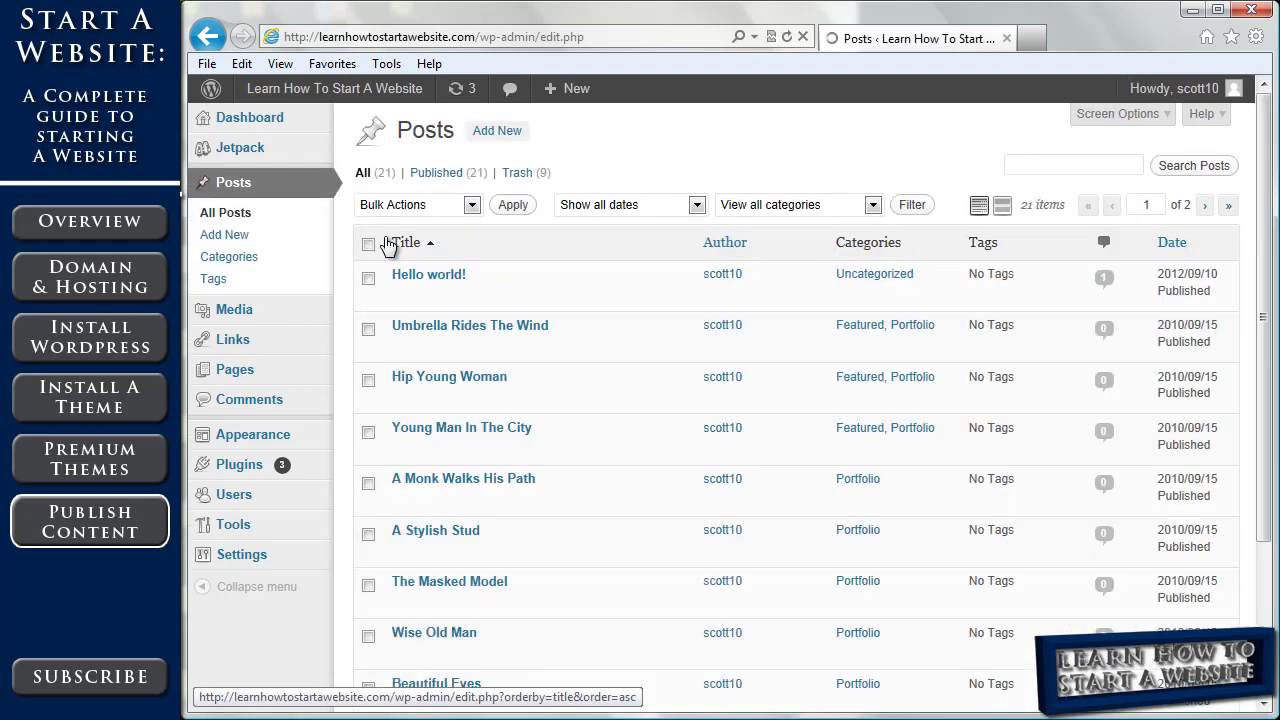
mouse_move(472, 507)
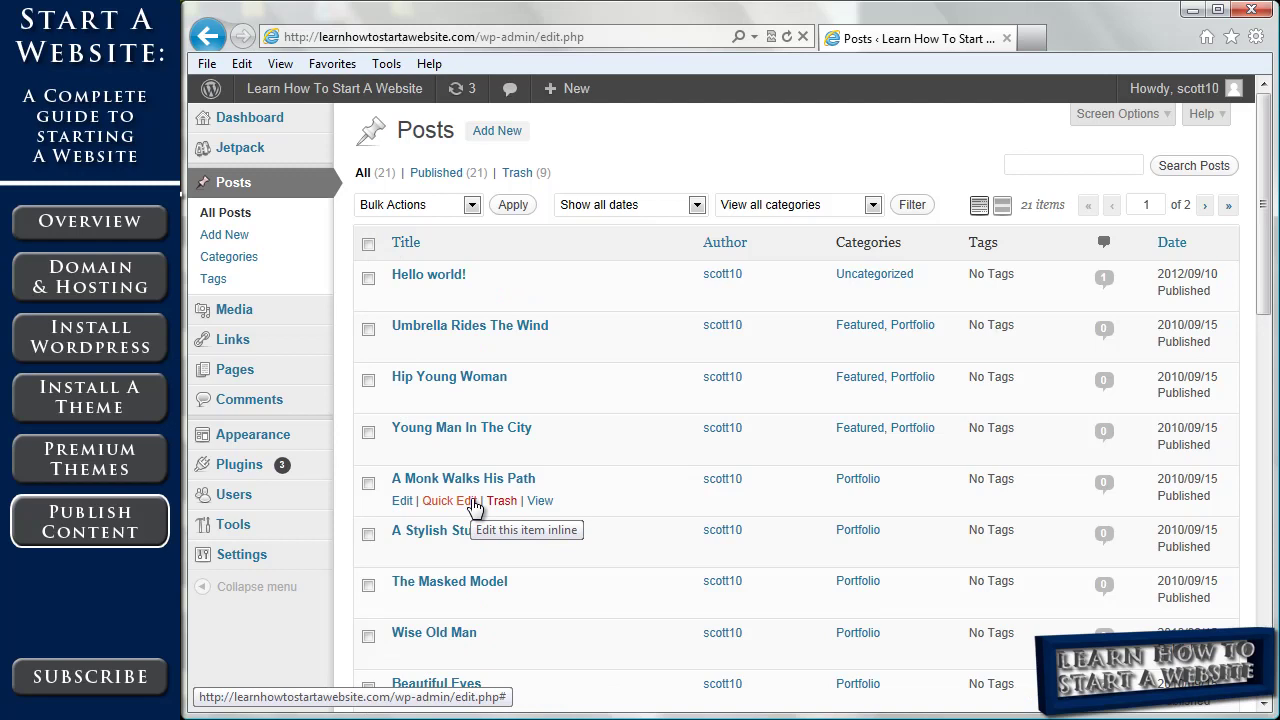
Step: Create a new post titled "New Post"
click(497, 136)
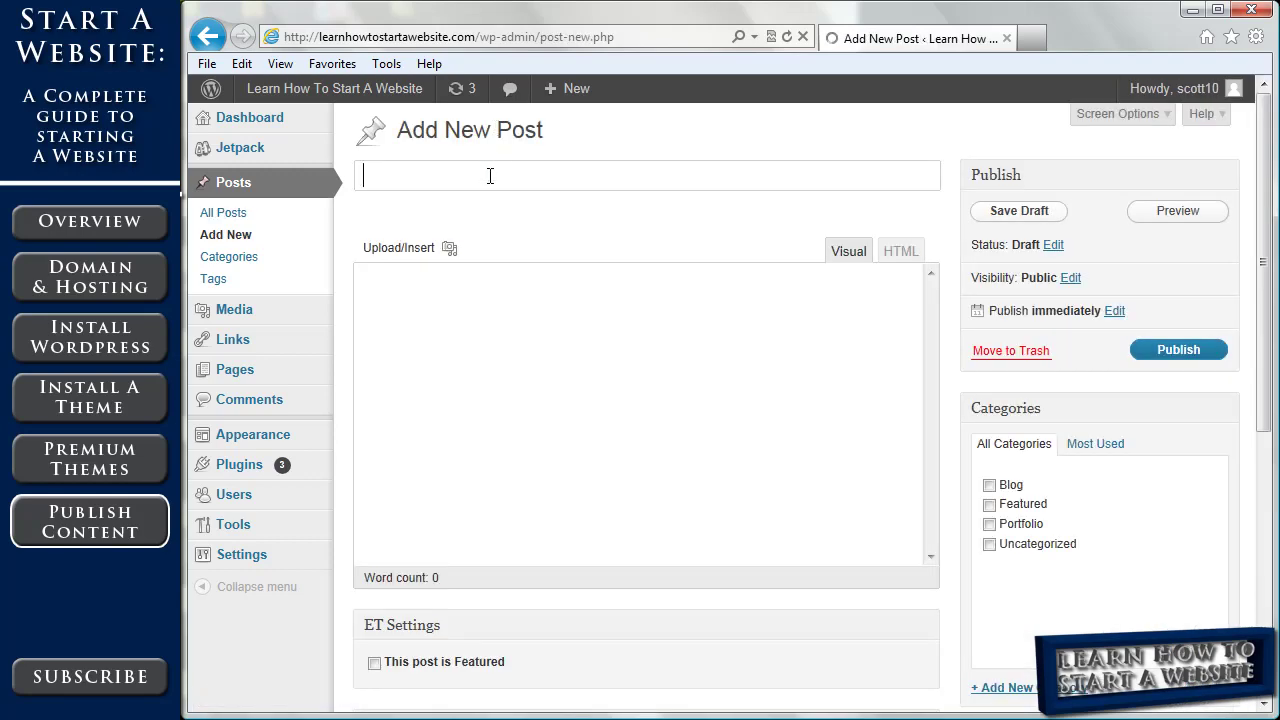
click(470, 175)
text(New Post)
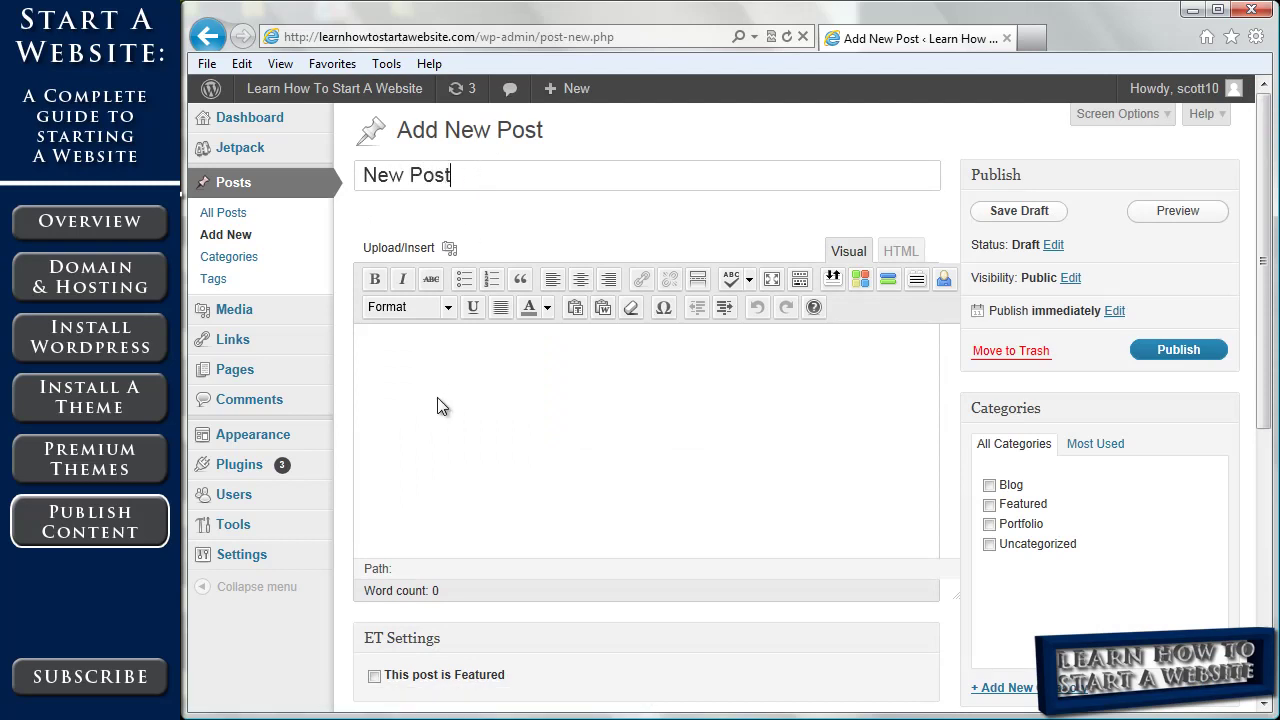
Step: Fill the post body with three lines of placeholder text: "asdfkjasf", "sdafbl" and "ASDL;FKJH"
click(437, 398)
text(asdfkjasf)
key(Return)
text(sdafbl)
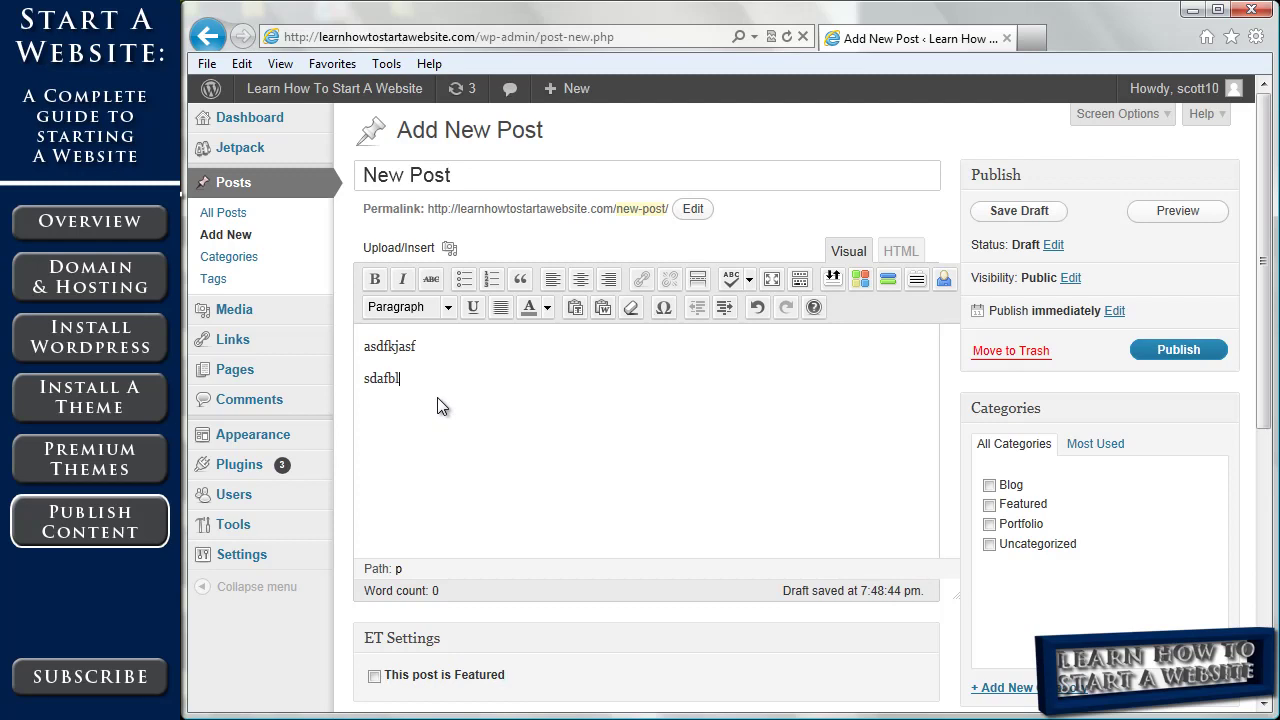
key(Return)
text(ASDL;FKJH)
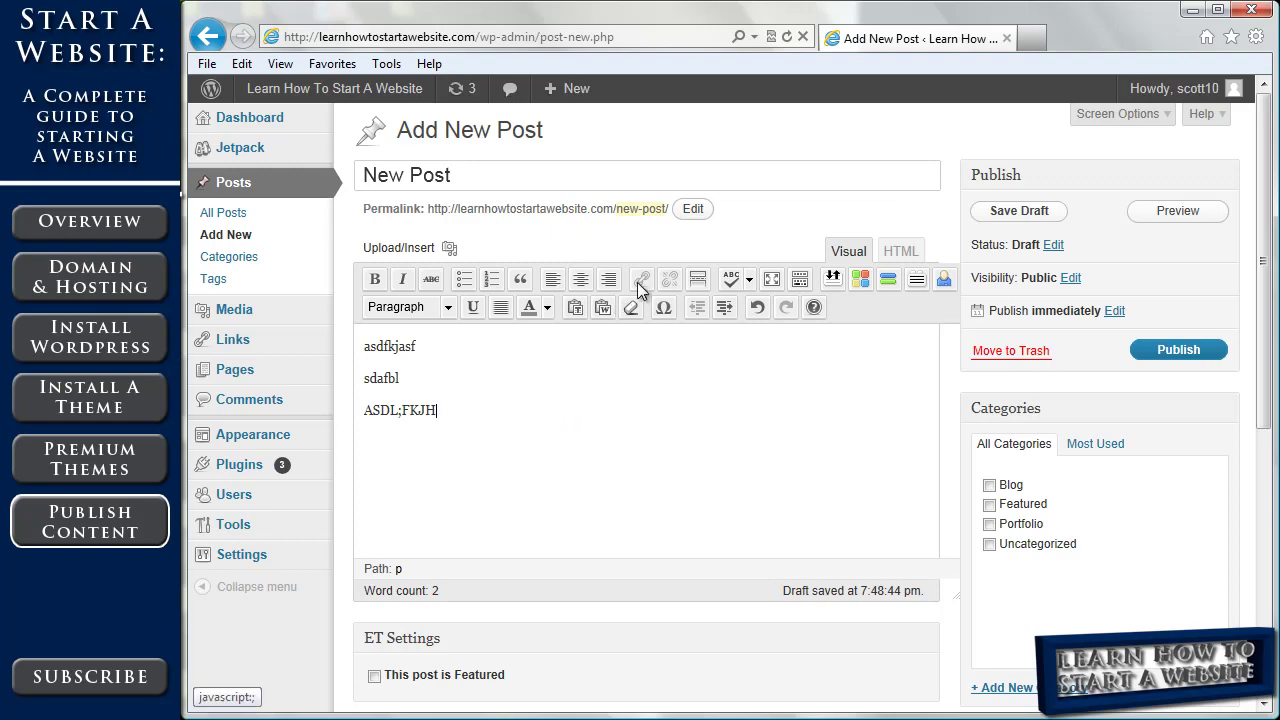
Step: Look at the link options for text selected in the post's last line, without adding a link
drag(441, 410, 399, 413)
click(642, 277)
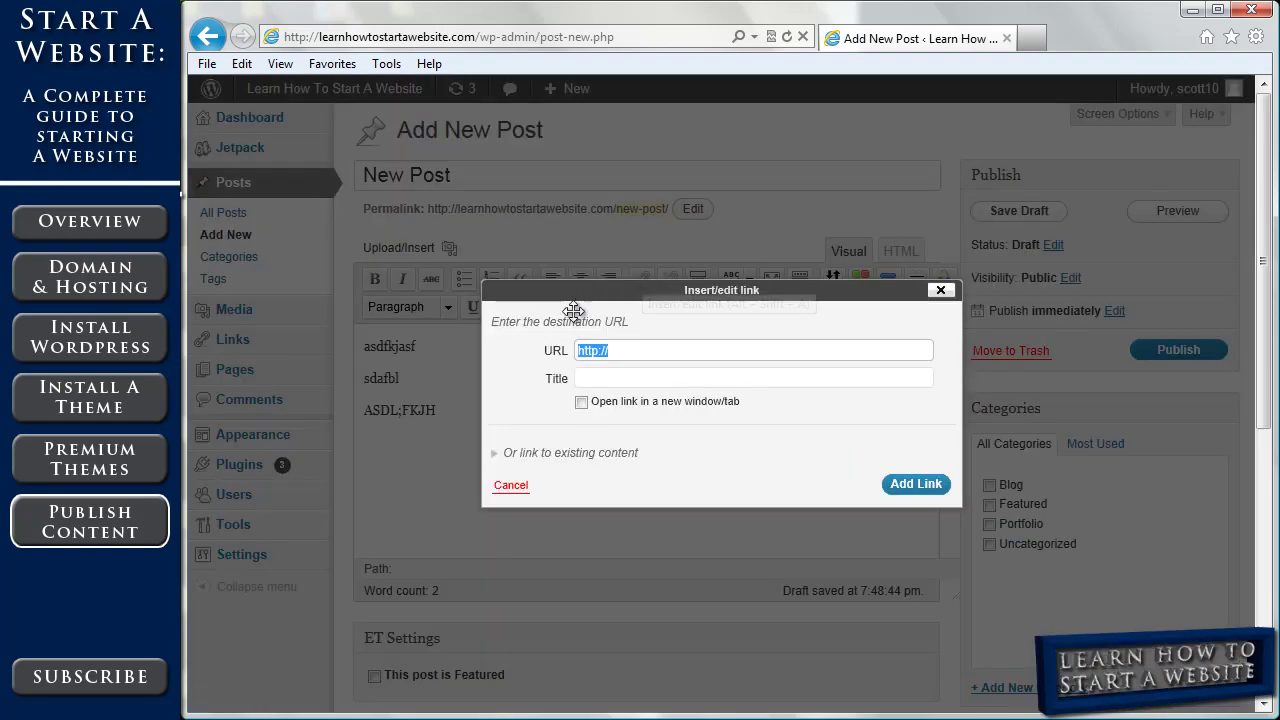
click(940, 290)
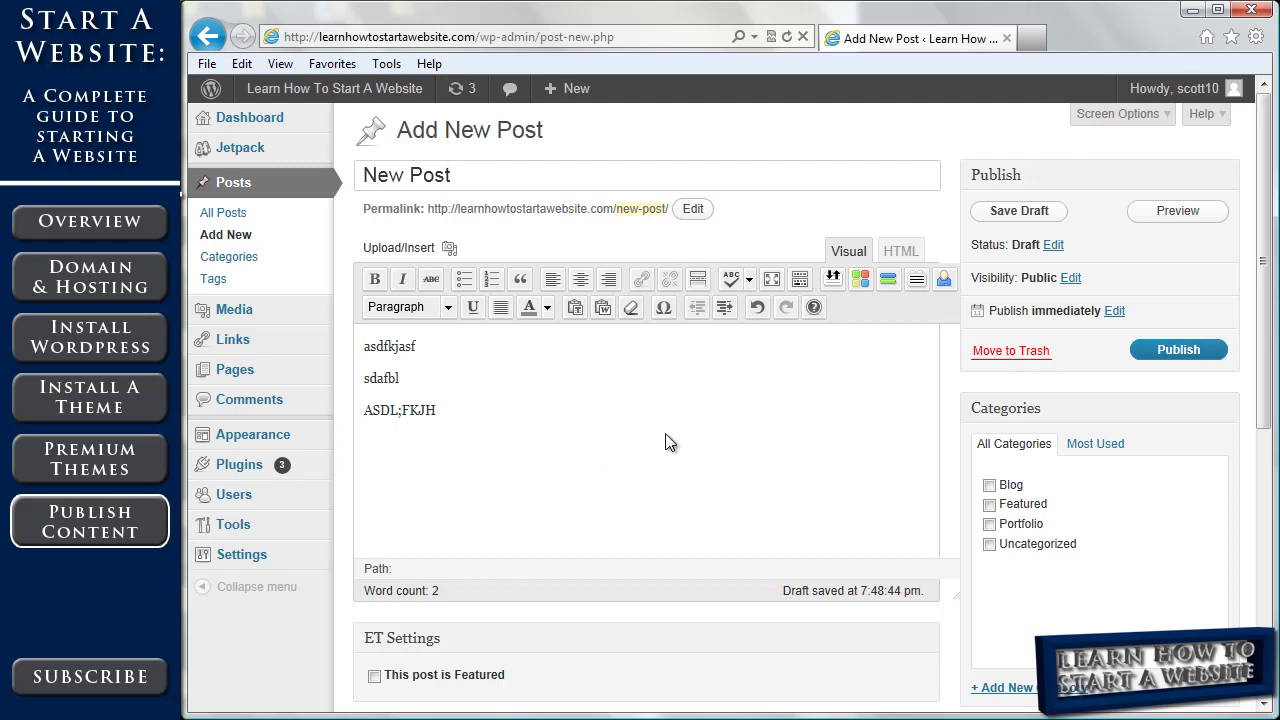
Step: Assign the post to the Blog category and publish it
scroll(1260, 318, down, 1)
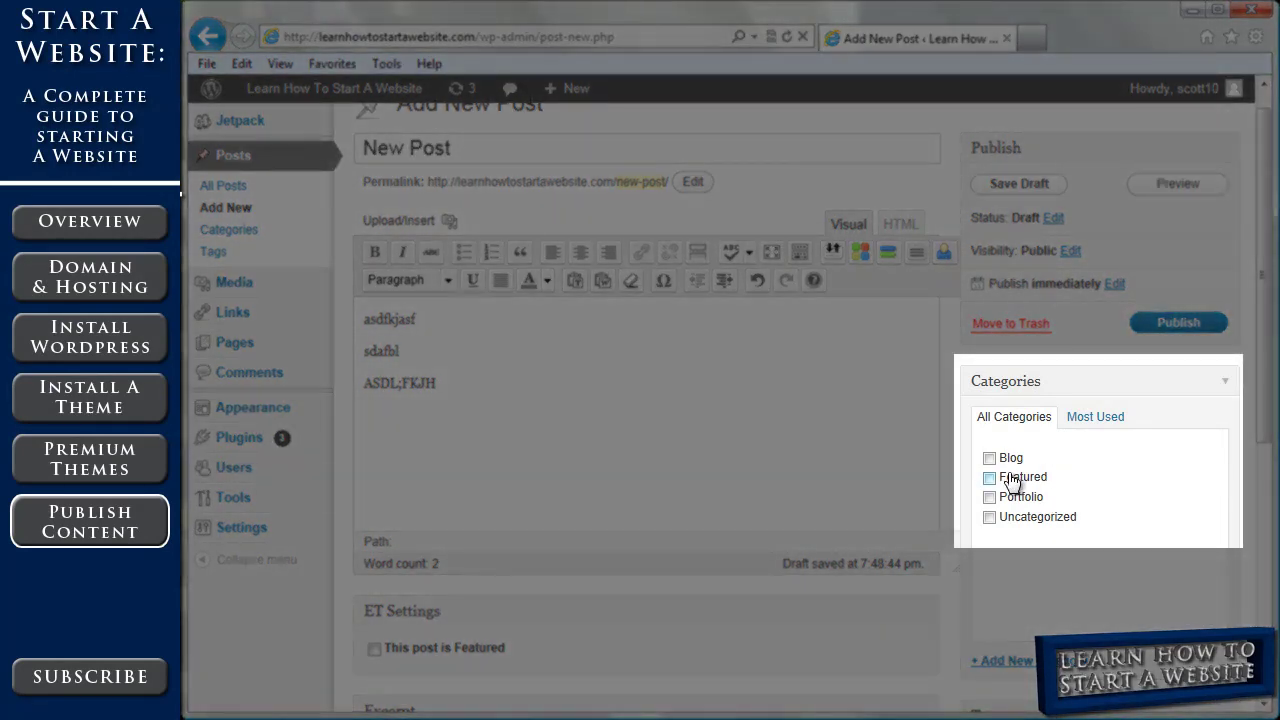
click(989, 458)
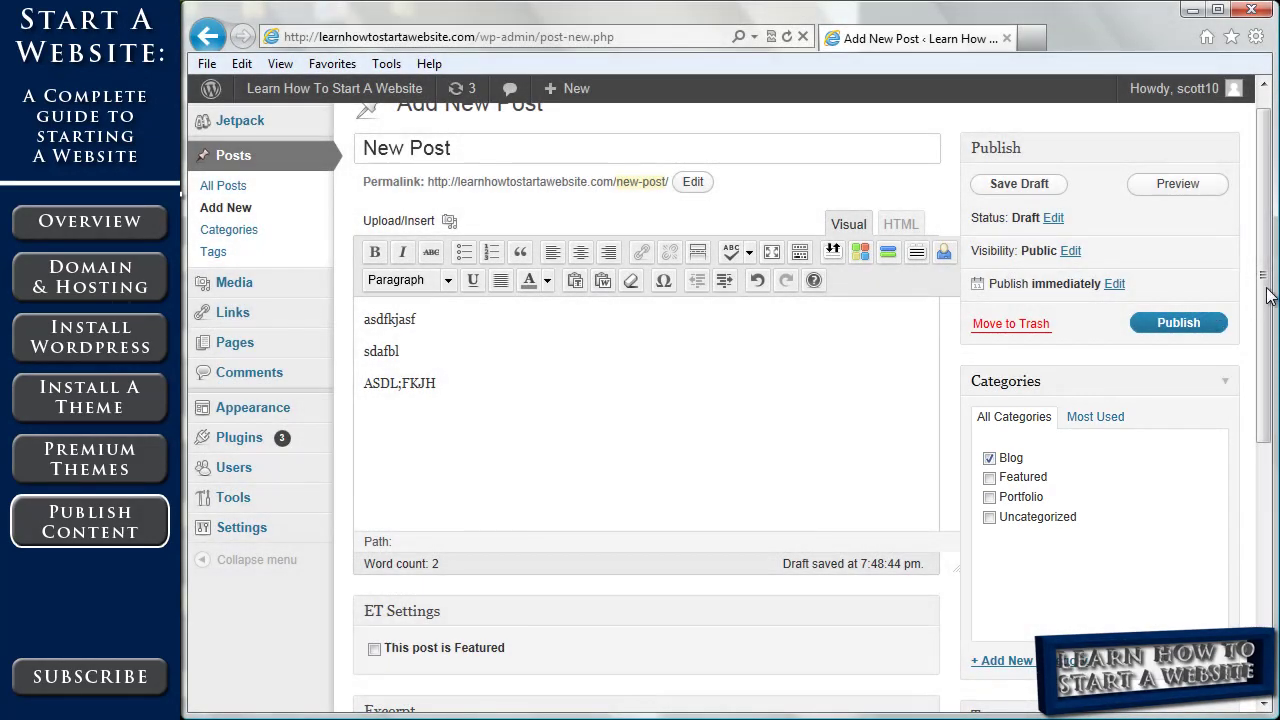
scroll(402, 588, down, 2)
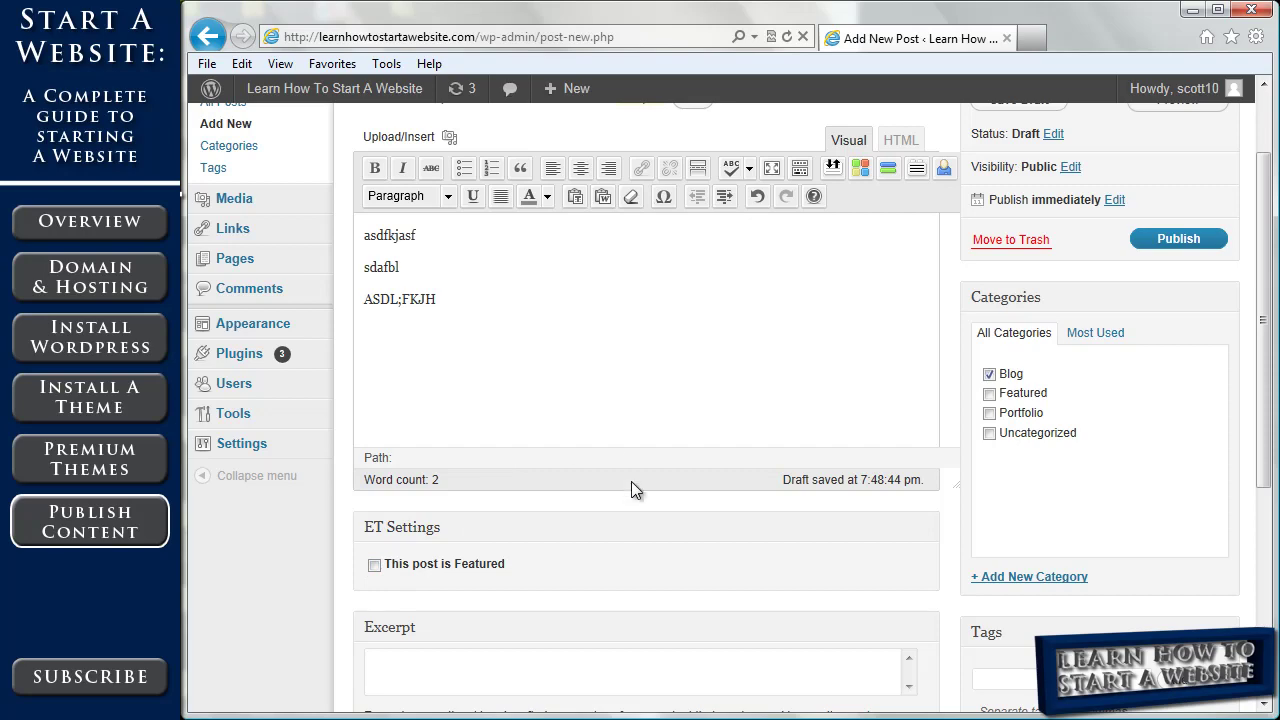
scroll(898, 402, up, 2)
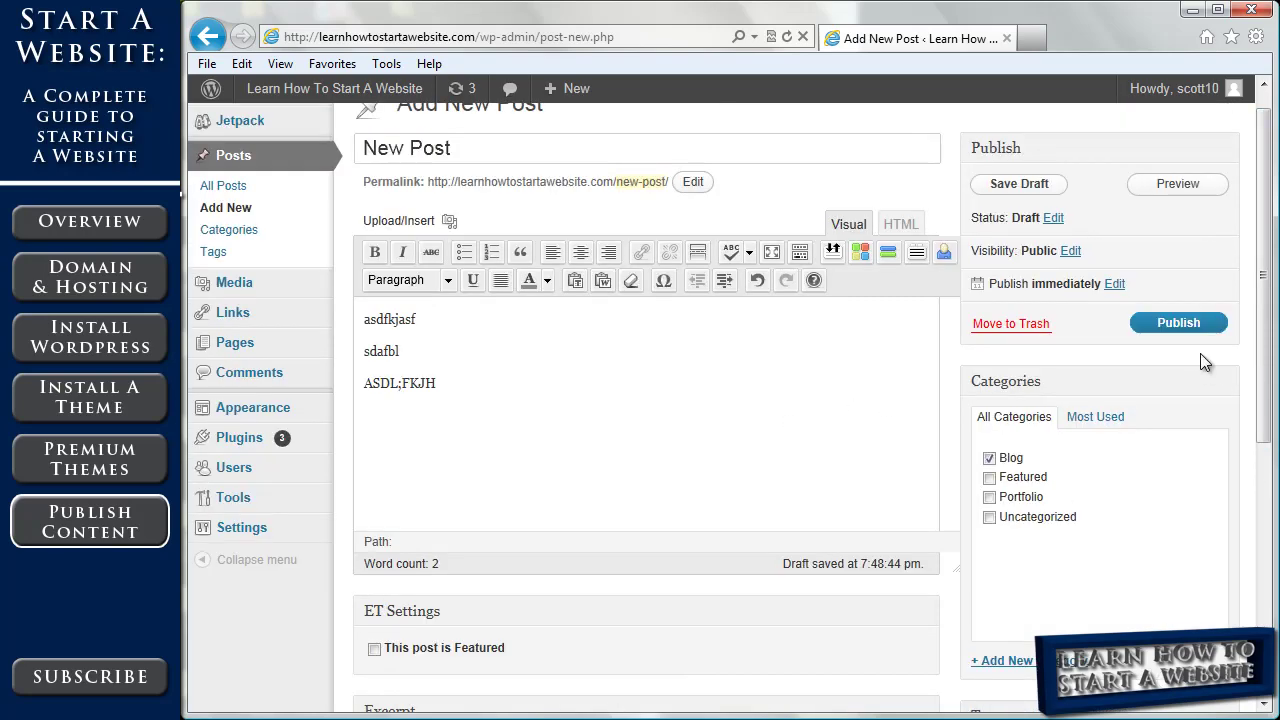
click(1166, 326)
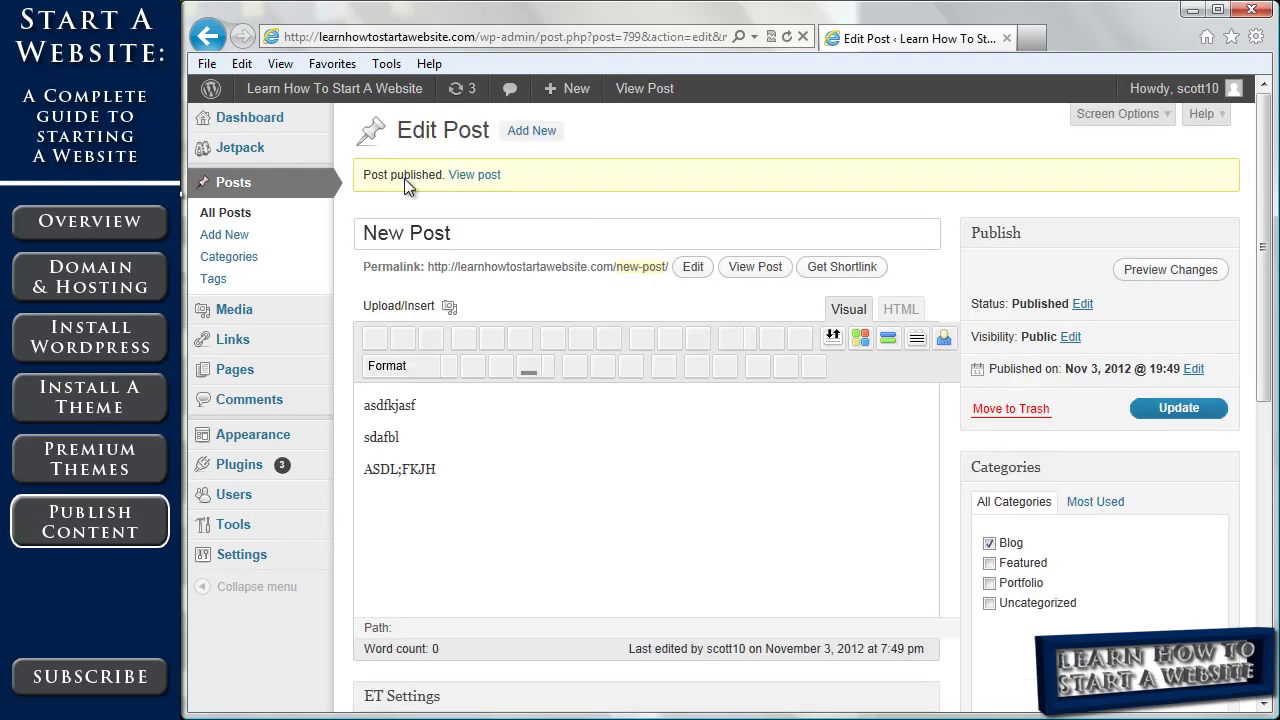
Step: View the site's front page and look at how the new post appears above the older posts
click(365, 92)
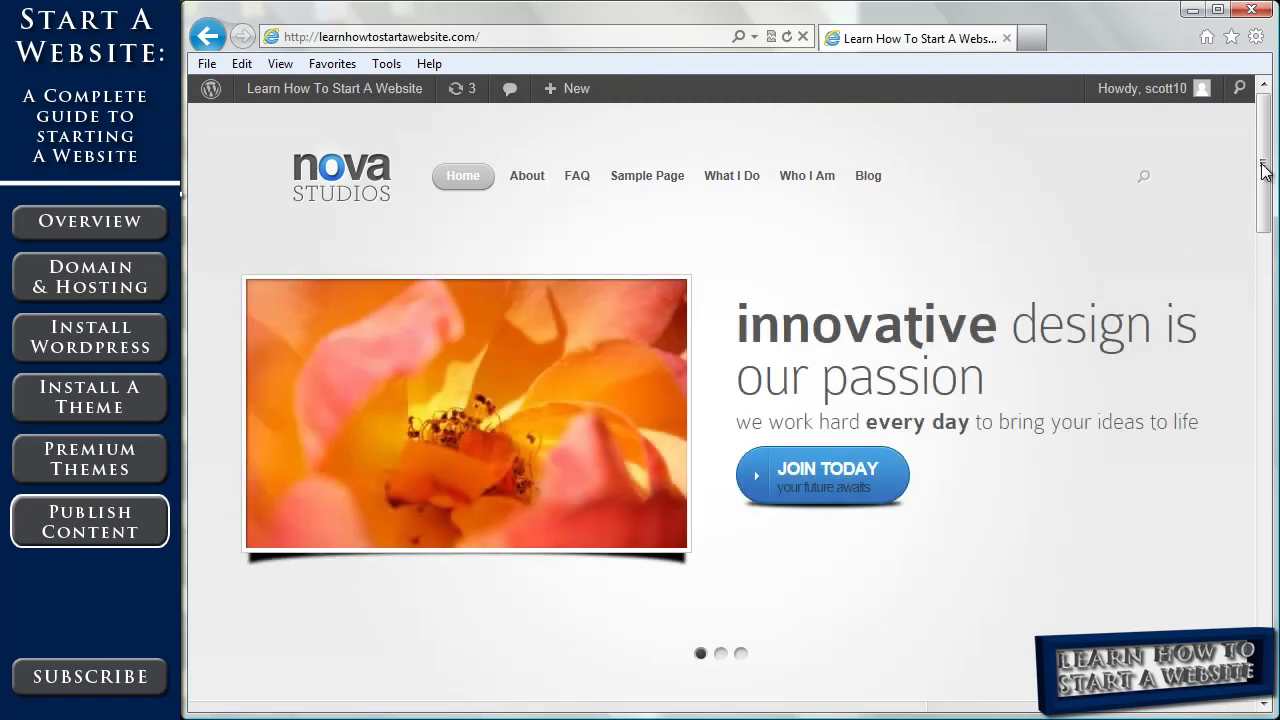
drag(1263, 170, 1257, 283)
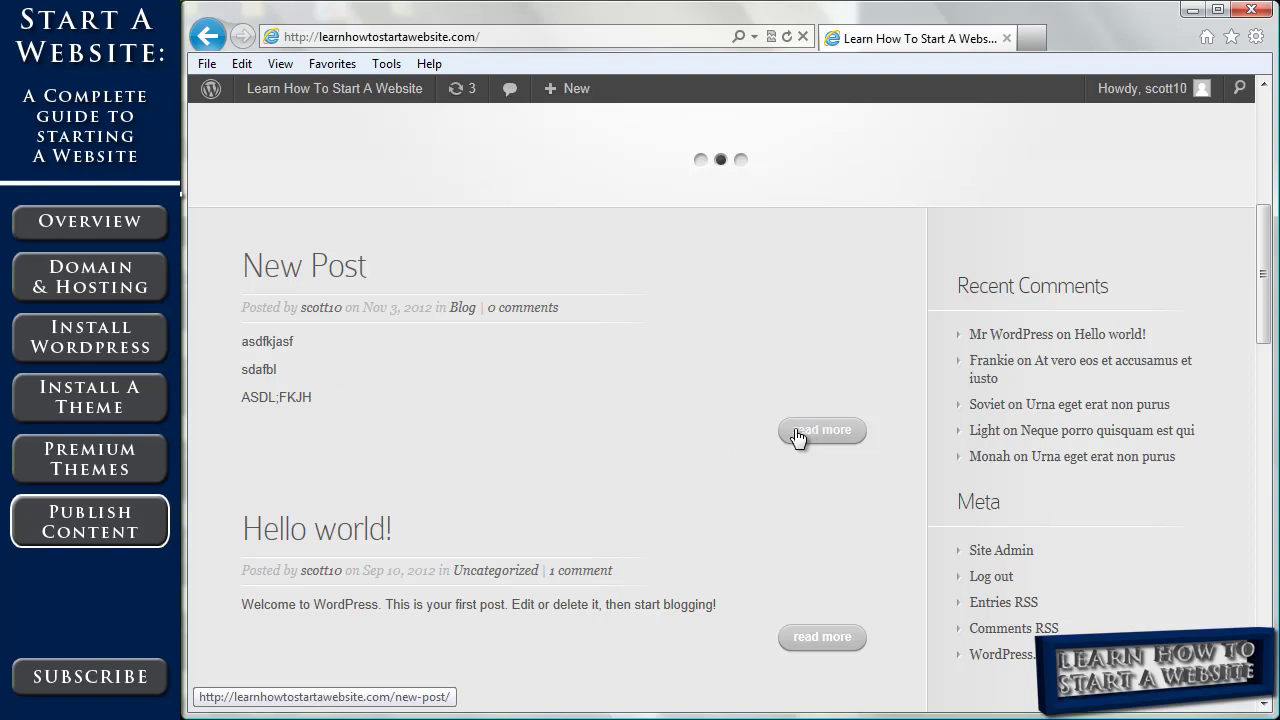
drag(1267, 252, 1267, 311)
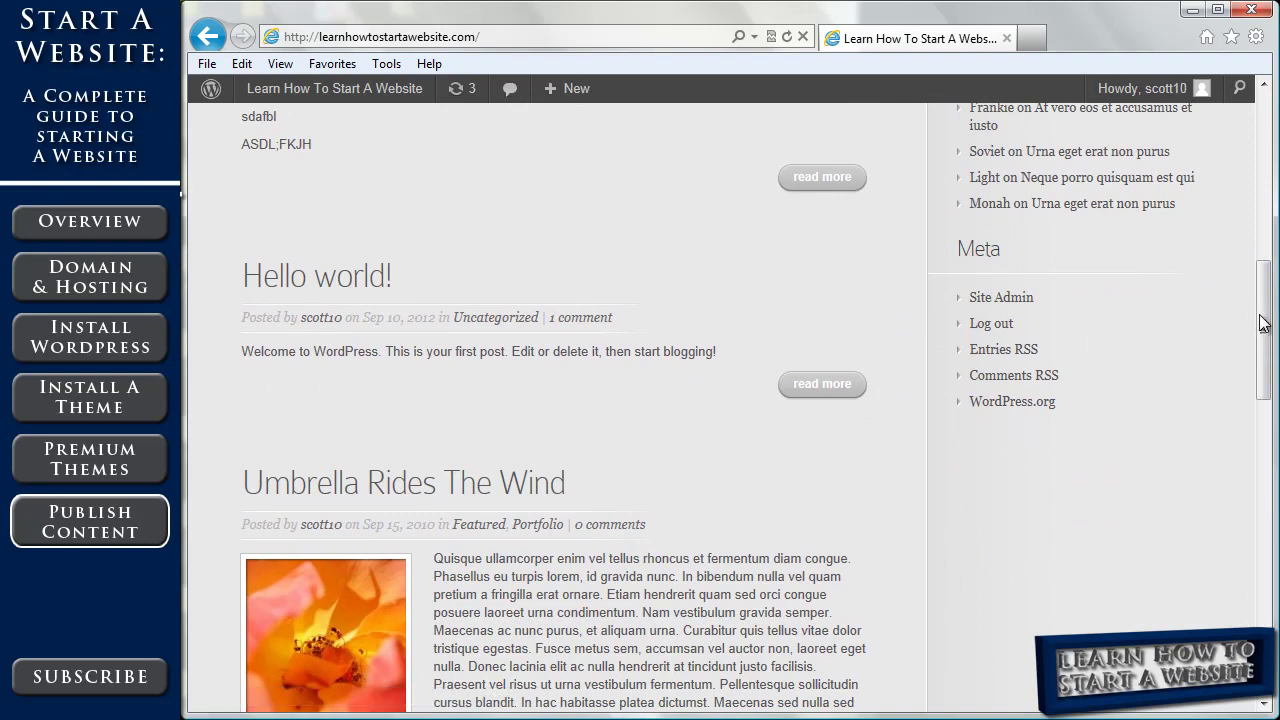
drag(1262, 316, 1258, 213)
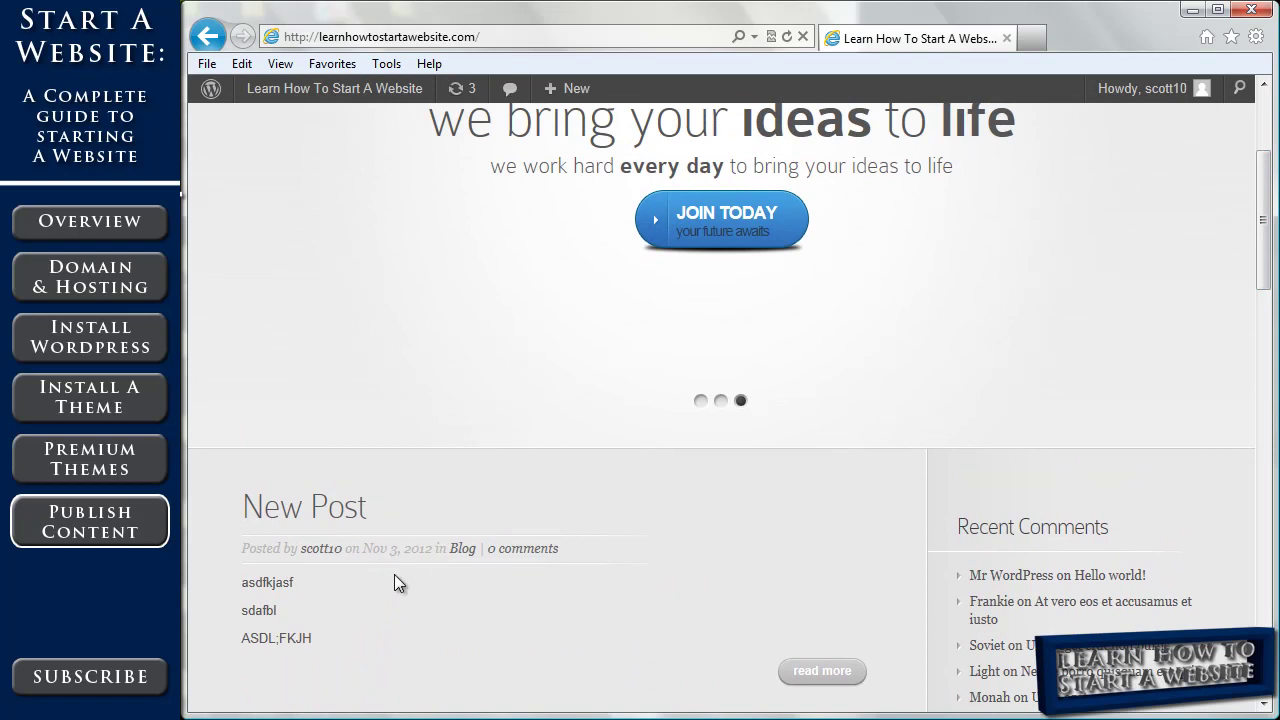
drag(1262, 258, 1262, 200)
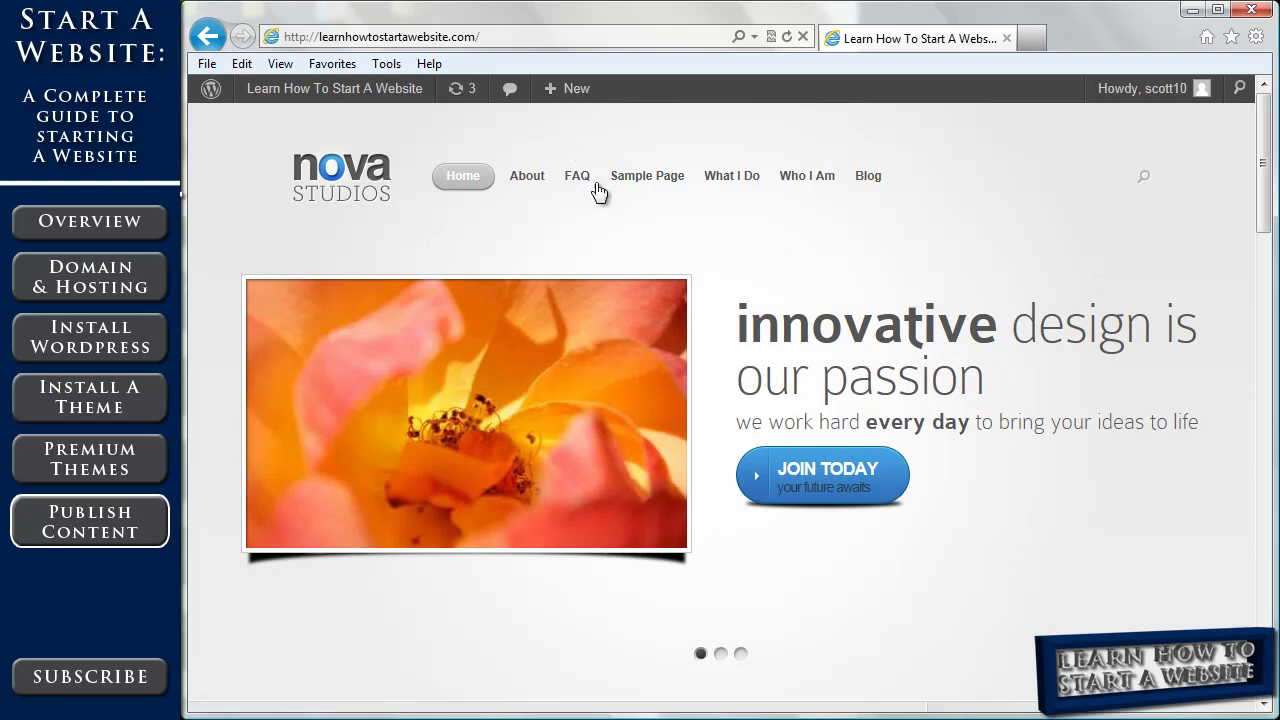
Step: Return to the dashboard and look at the custom menu settings under the site's appearance options
click(364, 91)
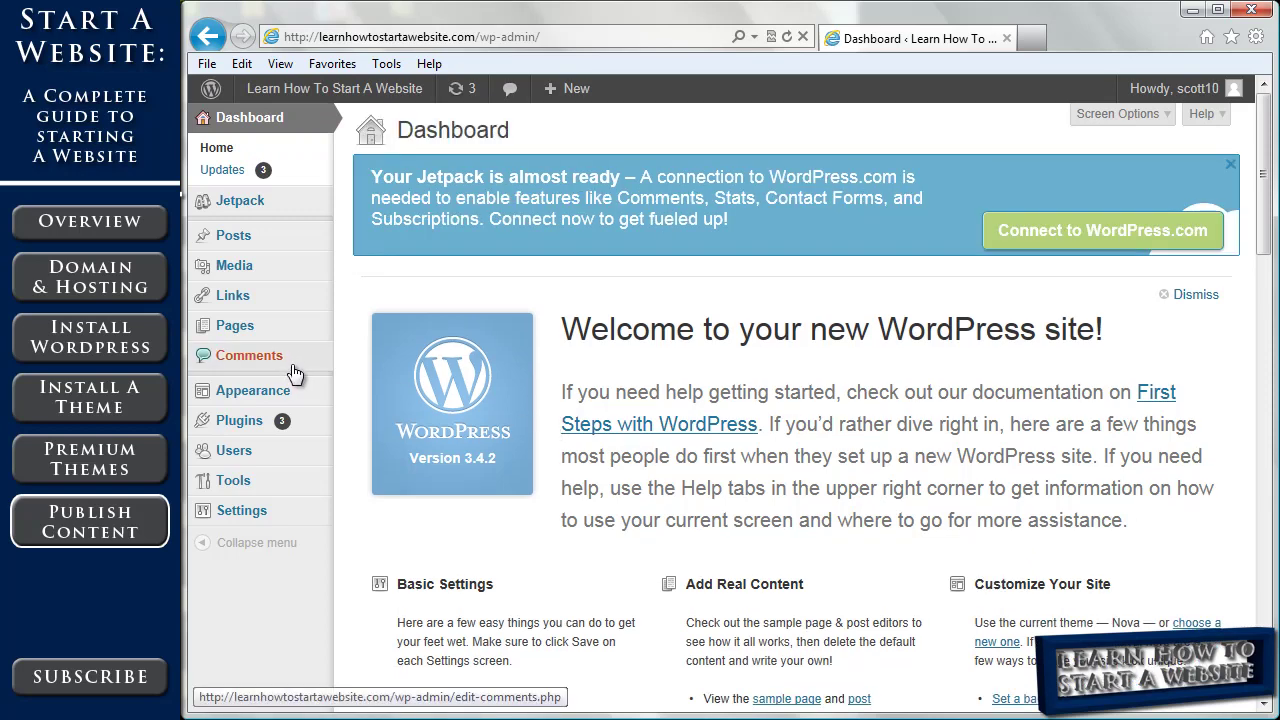
mouse_move(258, 396)
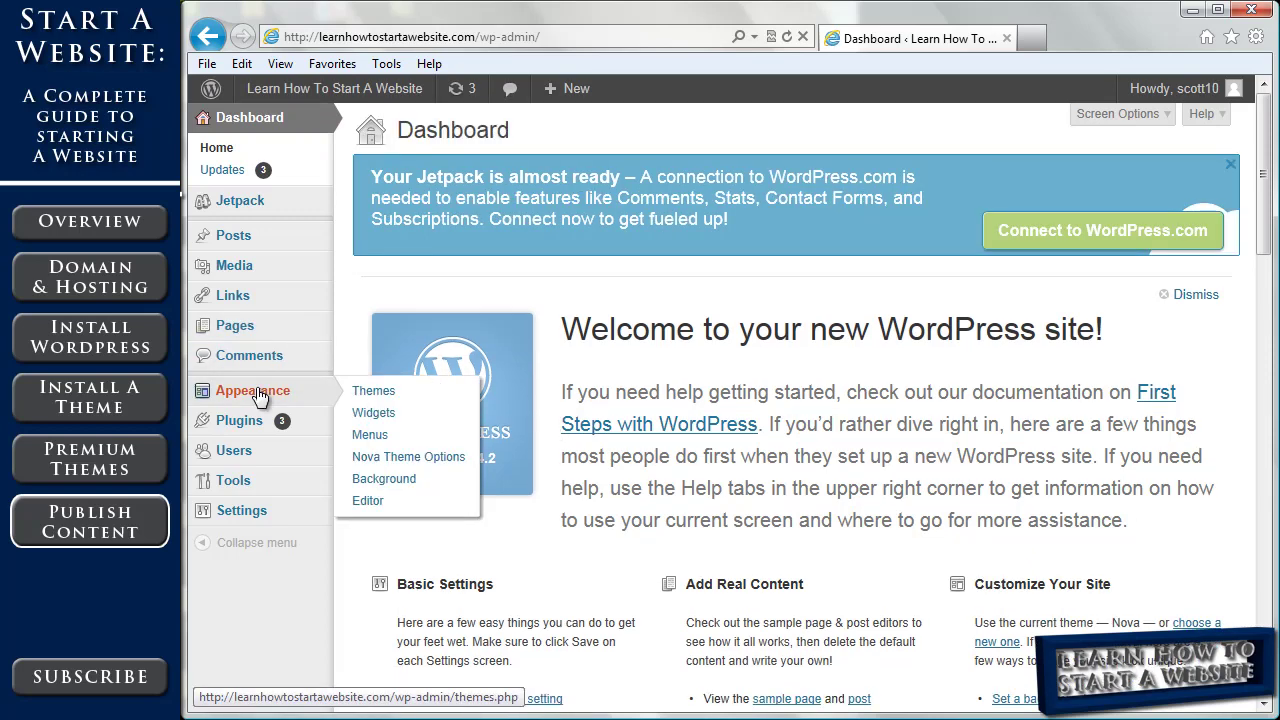
click(391, 440)
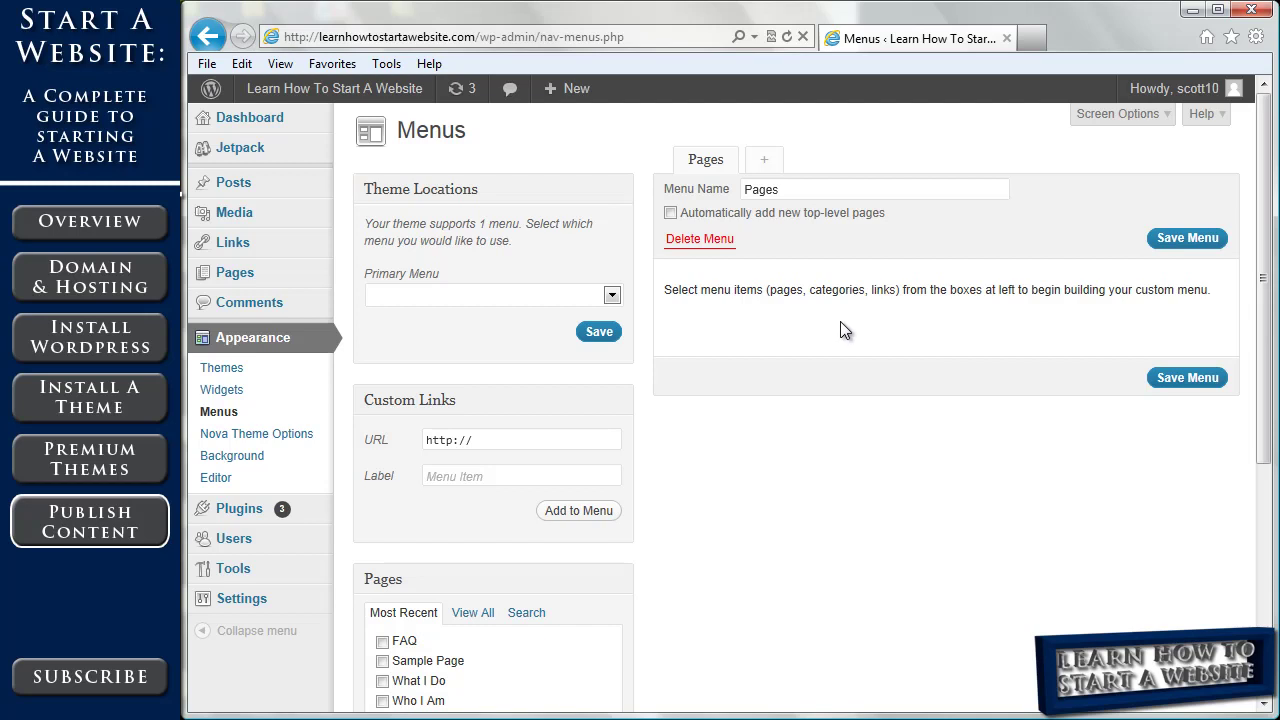
Step: Exclude the Who I Am and Sample Page pages from the navigation bar in the Nova theme options and save
click(277, 442)
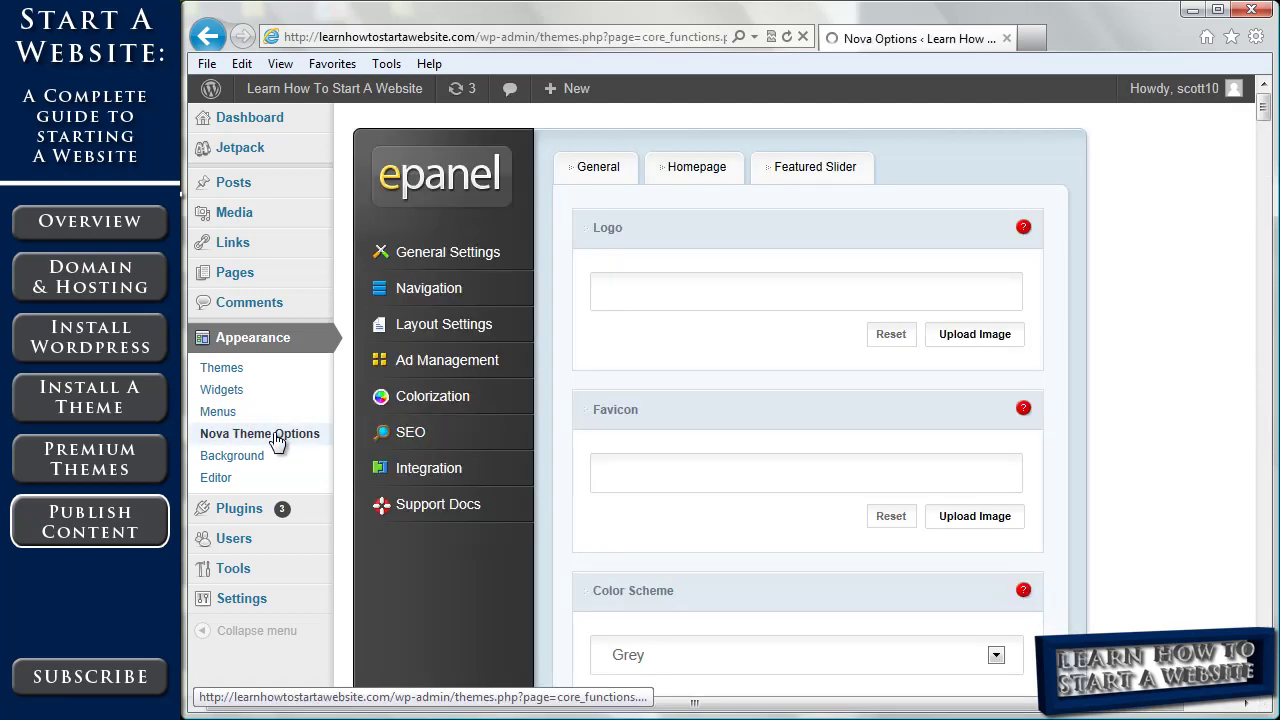
click(447, 302)
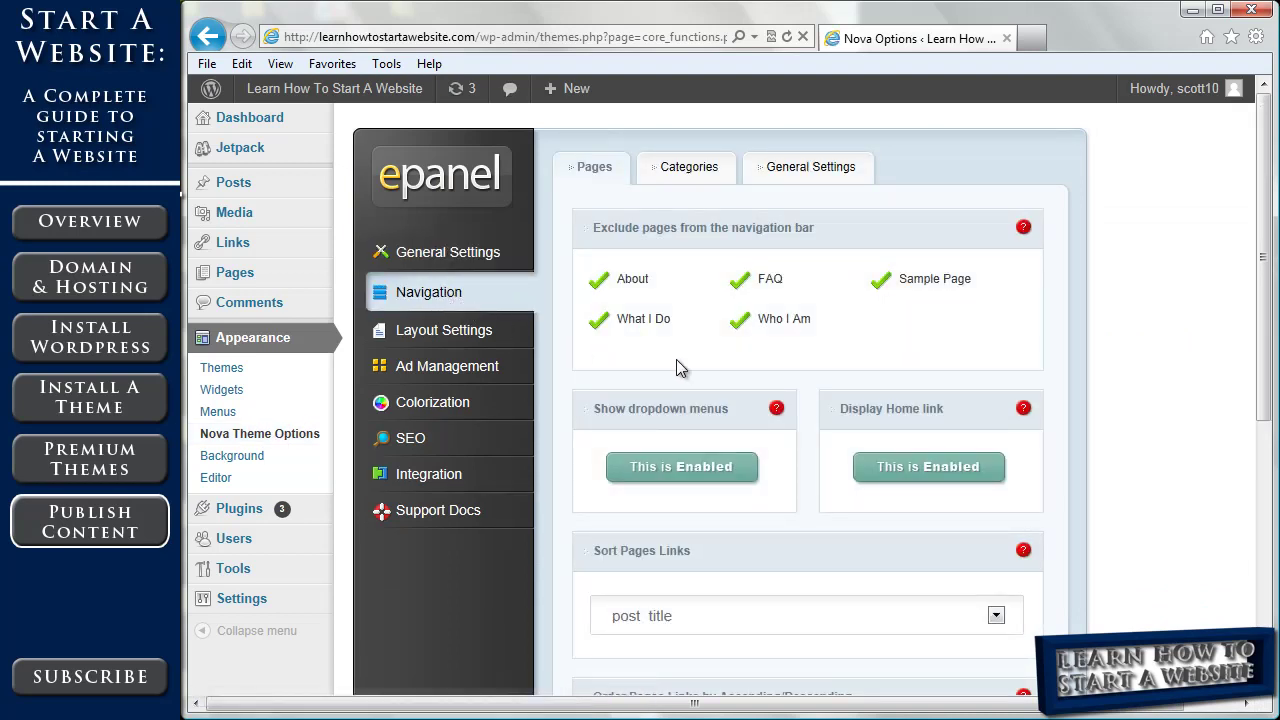
click(743, 322)
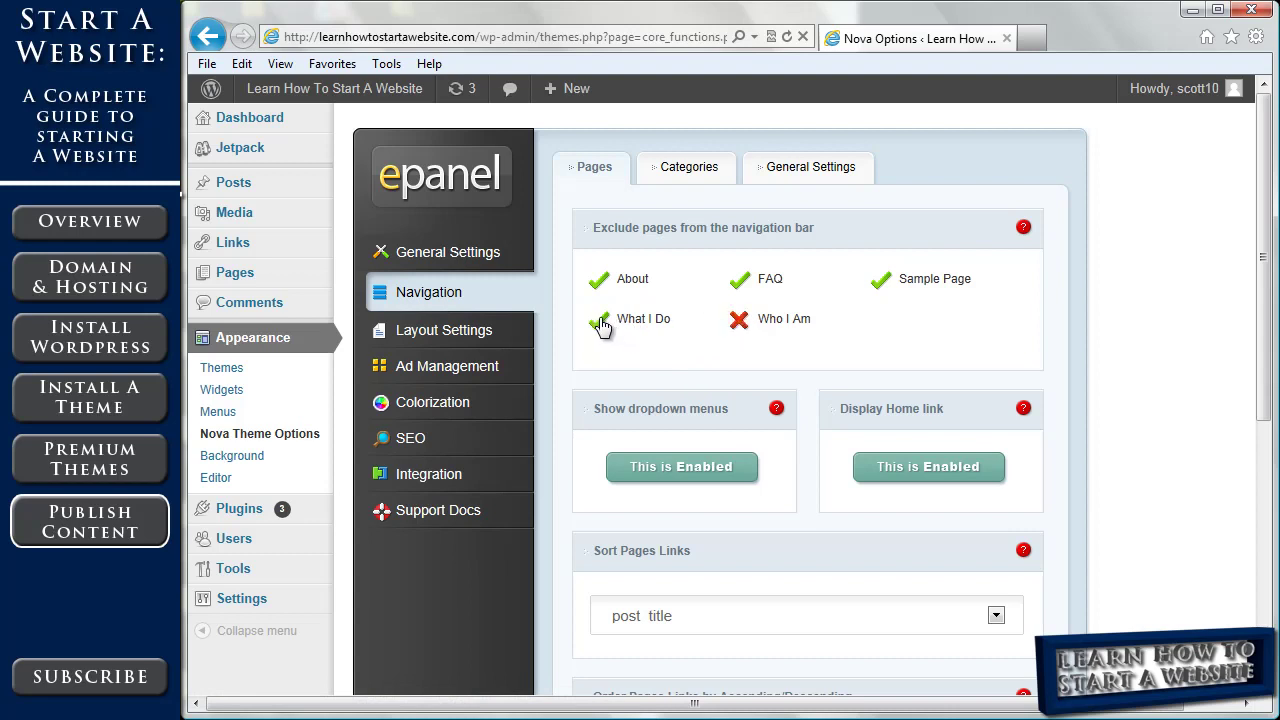
click(881, 282)
drag(1262, 287, 1268, 575)
click(1022, 545)
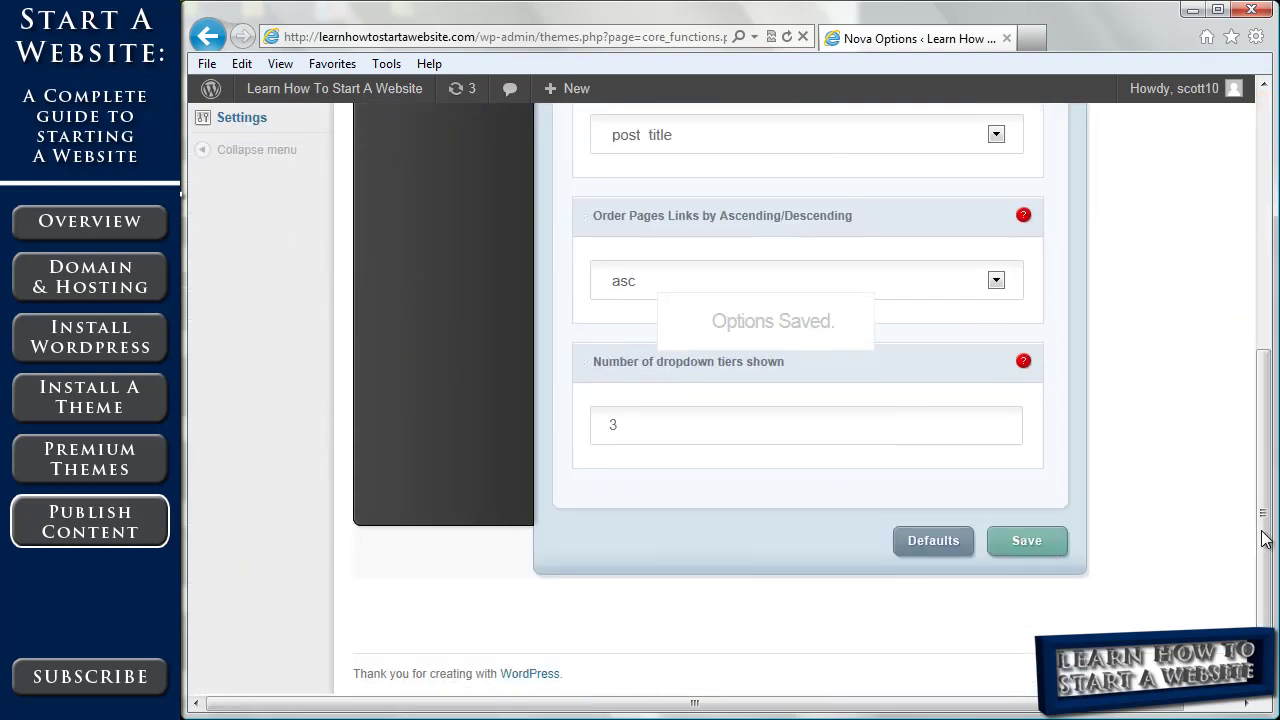
drag(1262, 525, 1226, 253)
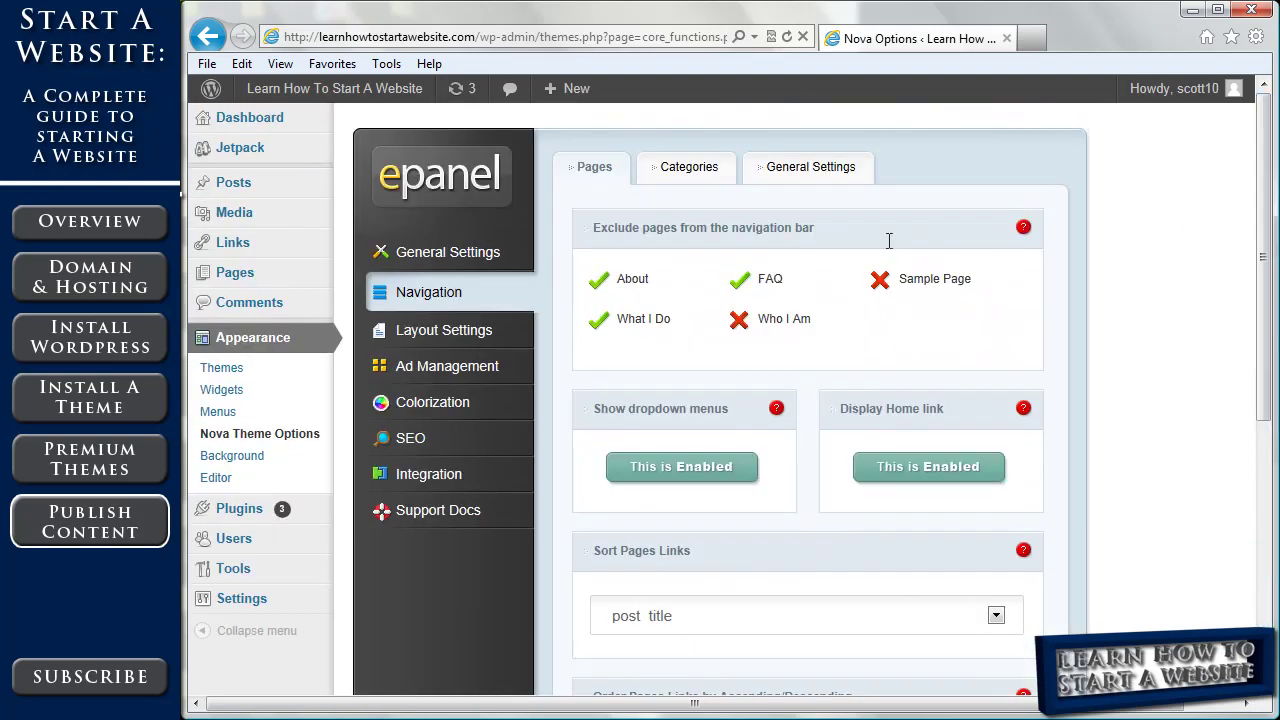
Step: View the site's front page to check the navigation bar and the sidebar next to the posts
click(355, 90)
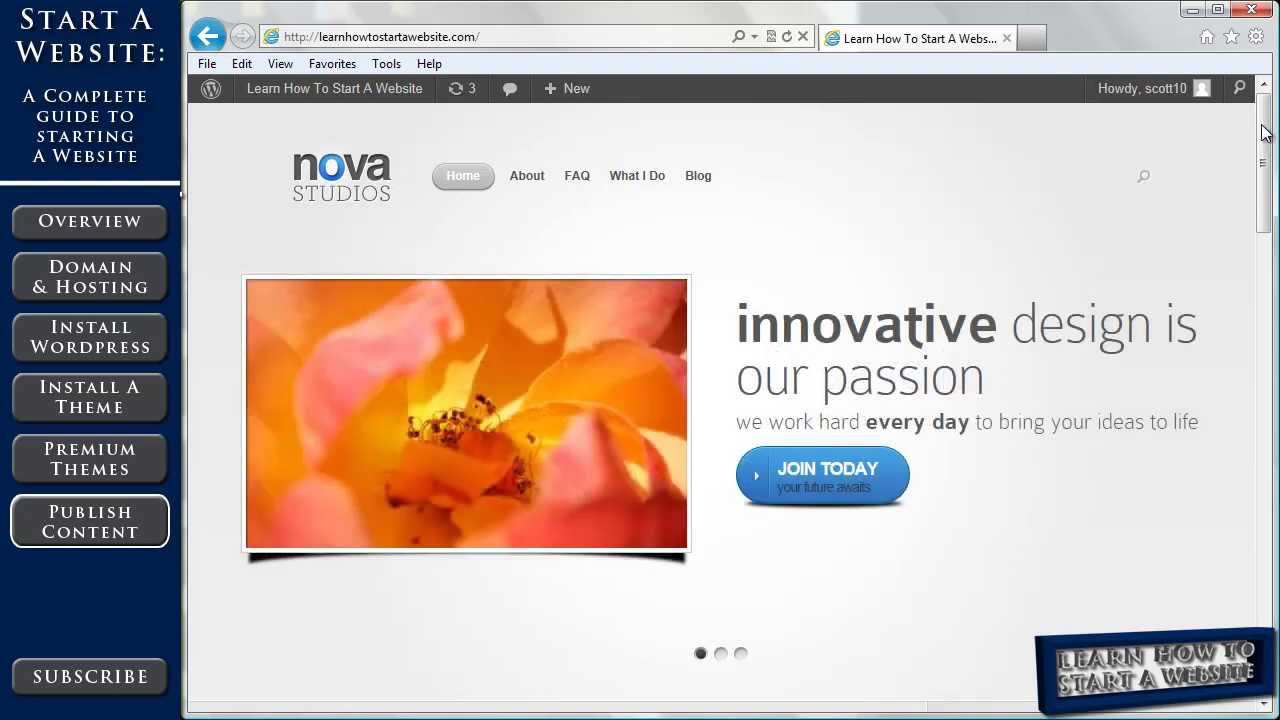
drag(1266, 135, 1268, 275)
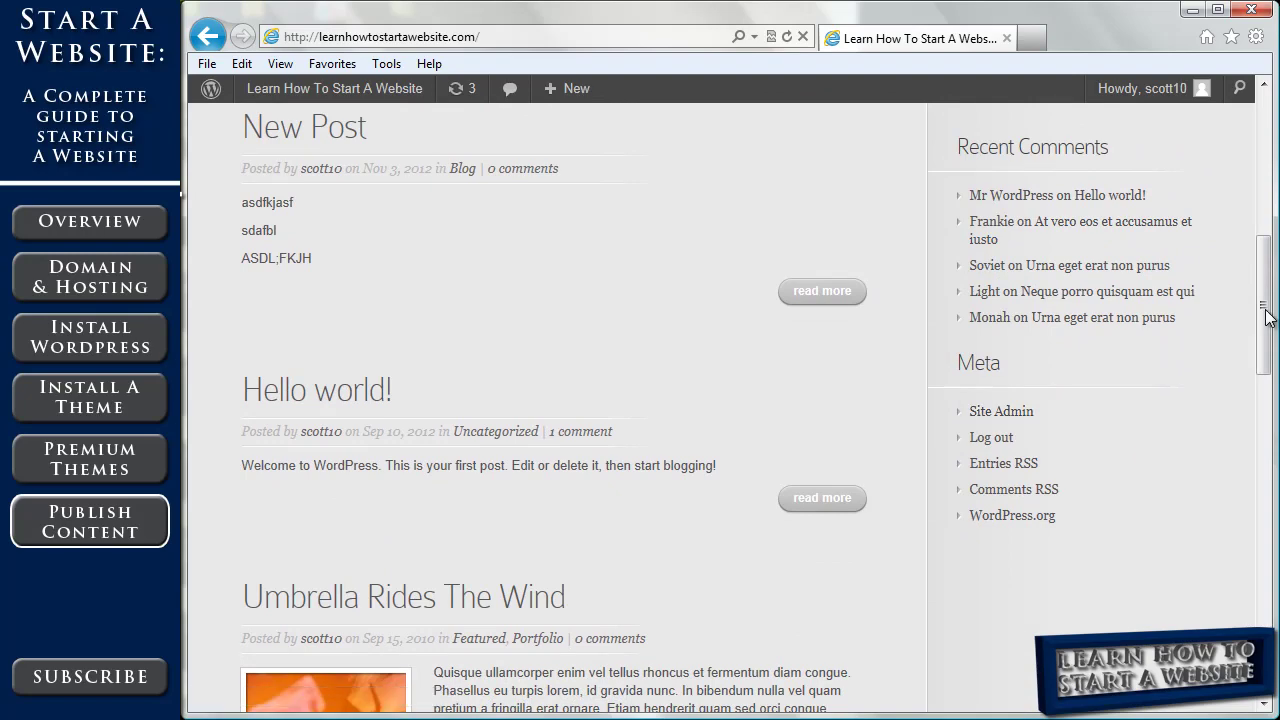
drag(1267, 315, 1267, 93)
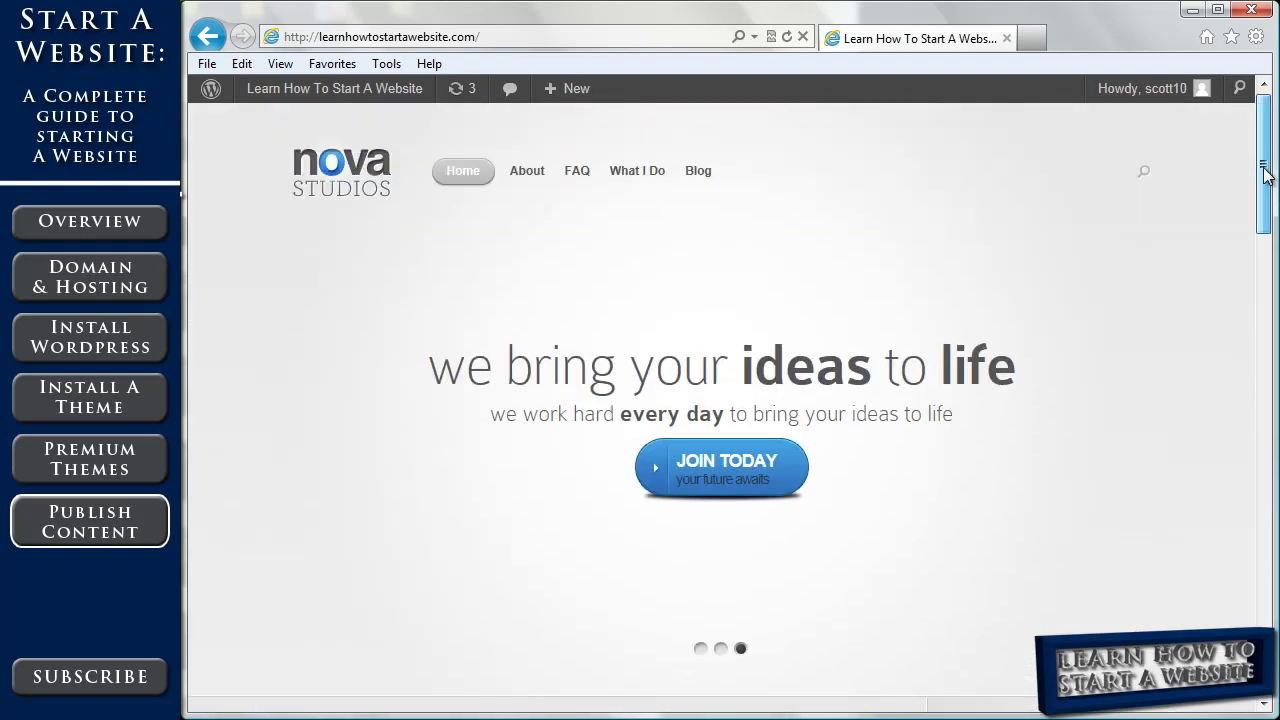
Step: Open the dashboard's widget settings and remove the Meta widget from the sidebar
click(346, 90)
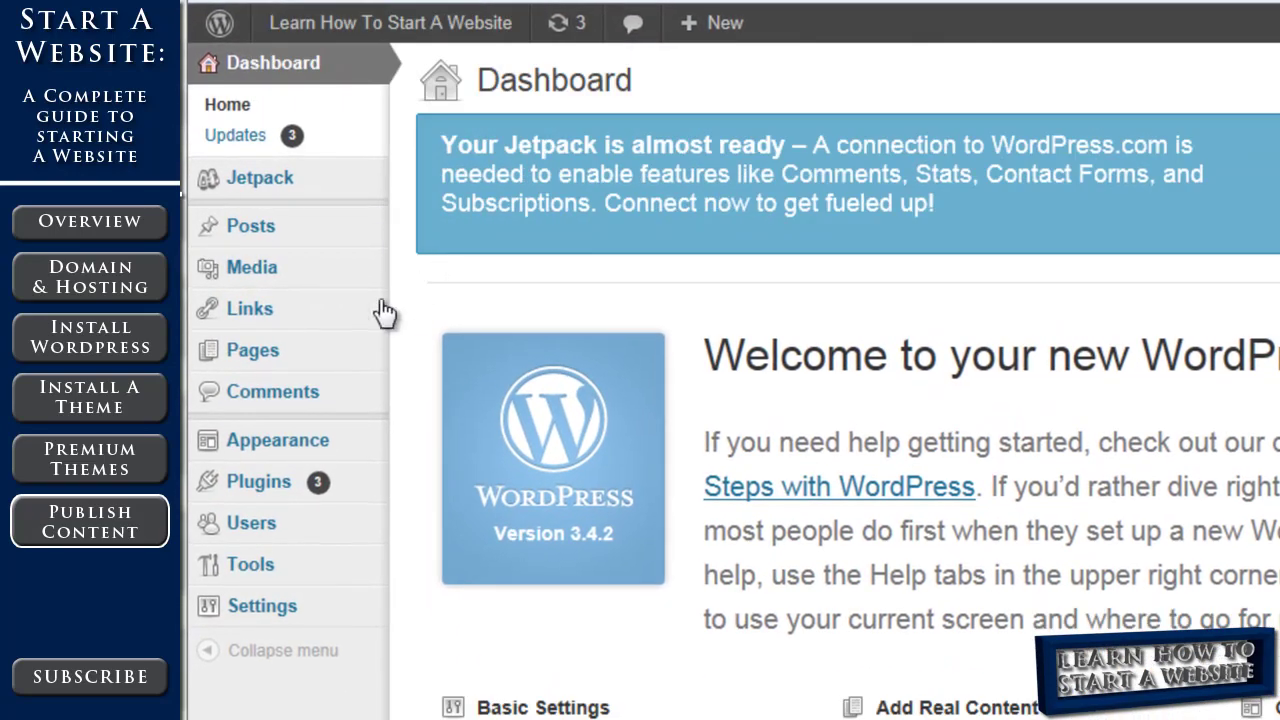
mouse_move(283, 450)
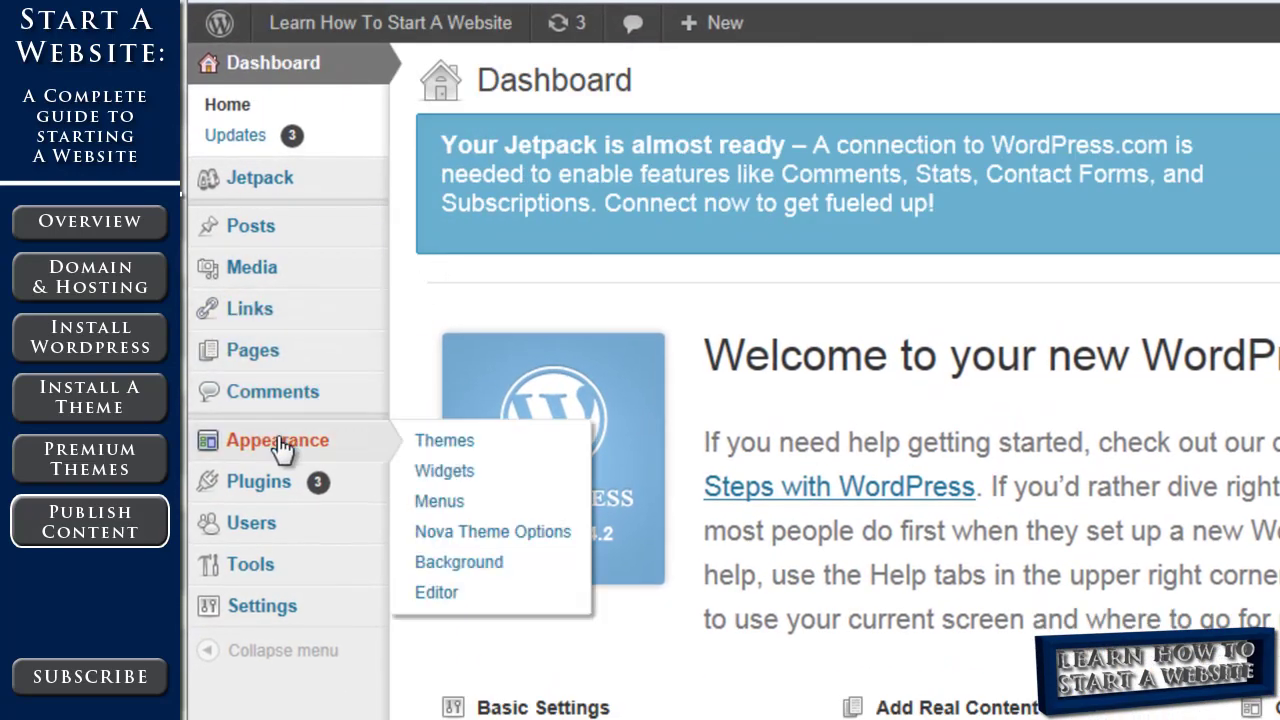
click(442, 446)
click(220, 440)
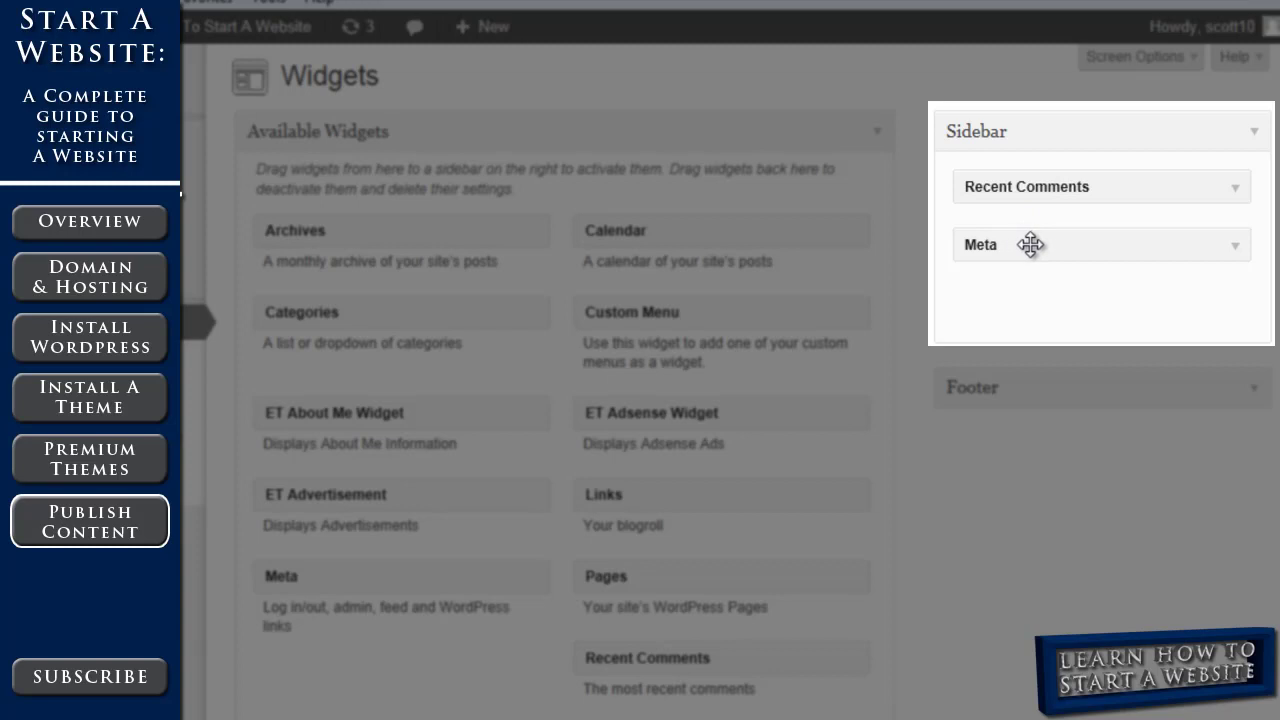
drag(1094, 246, 612, 205)
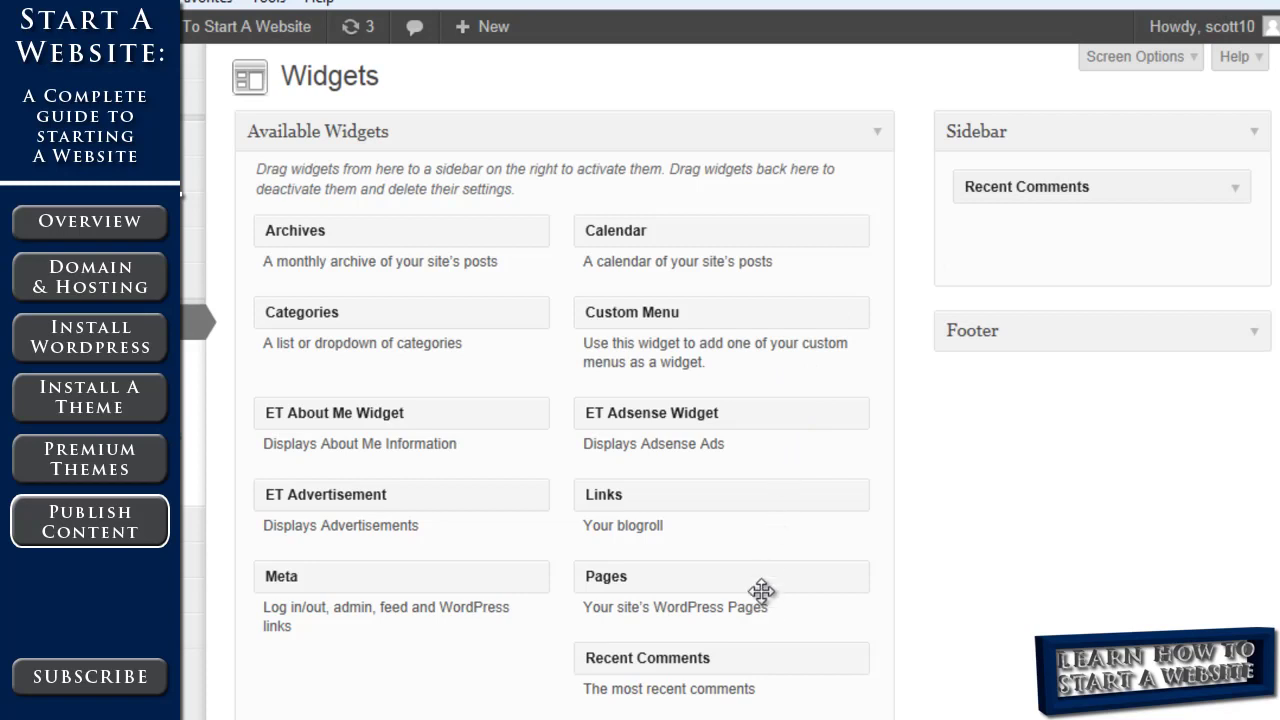
Step: Add a Recent Posts widget below Recent Comments in the sidebar, titled "Recent Posts", and save it
drag(516, 650, 1060, 233)
click(1000, 303)
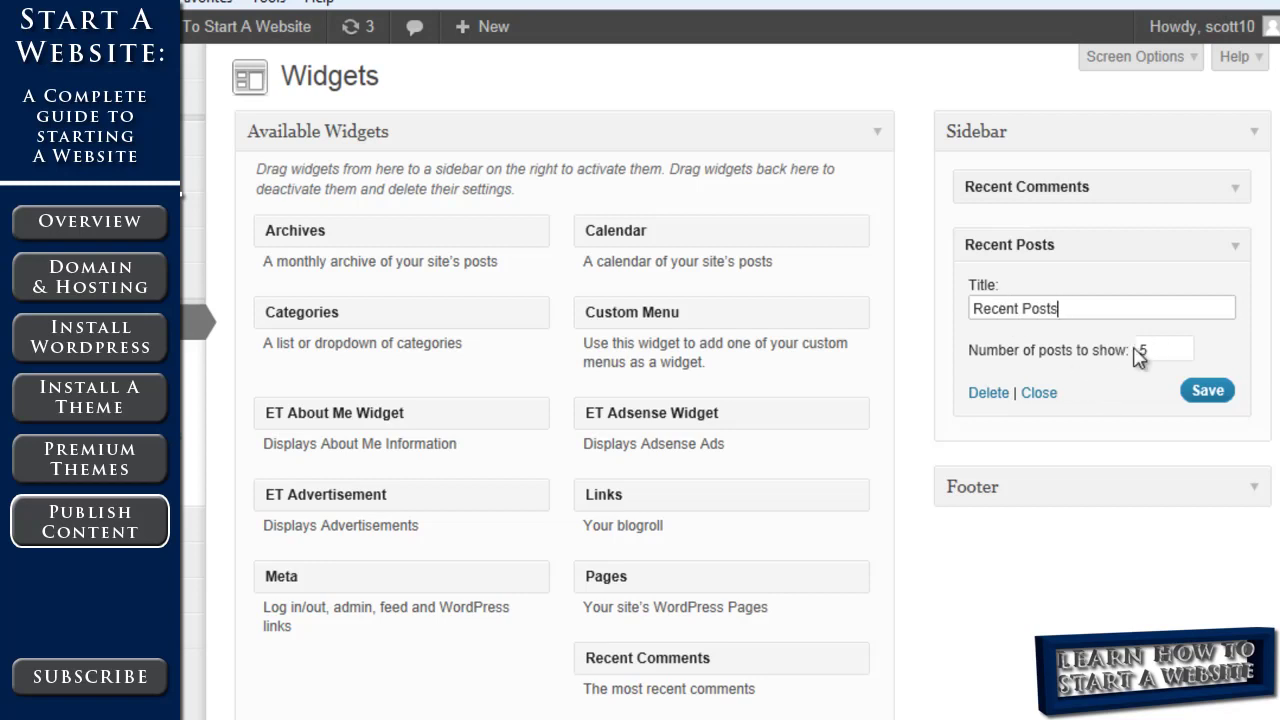
click(1196, 392)
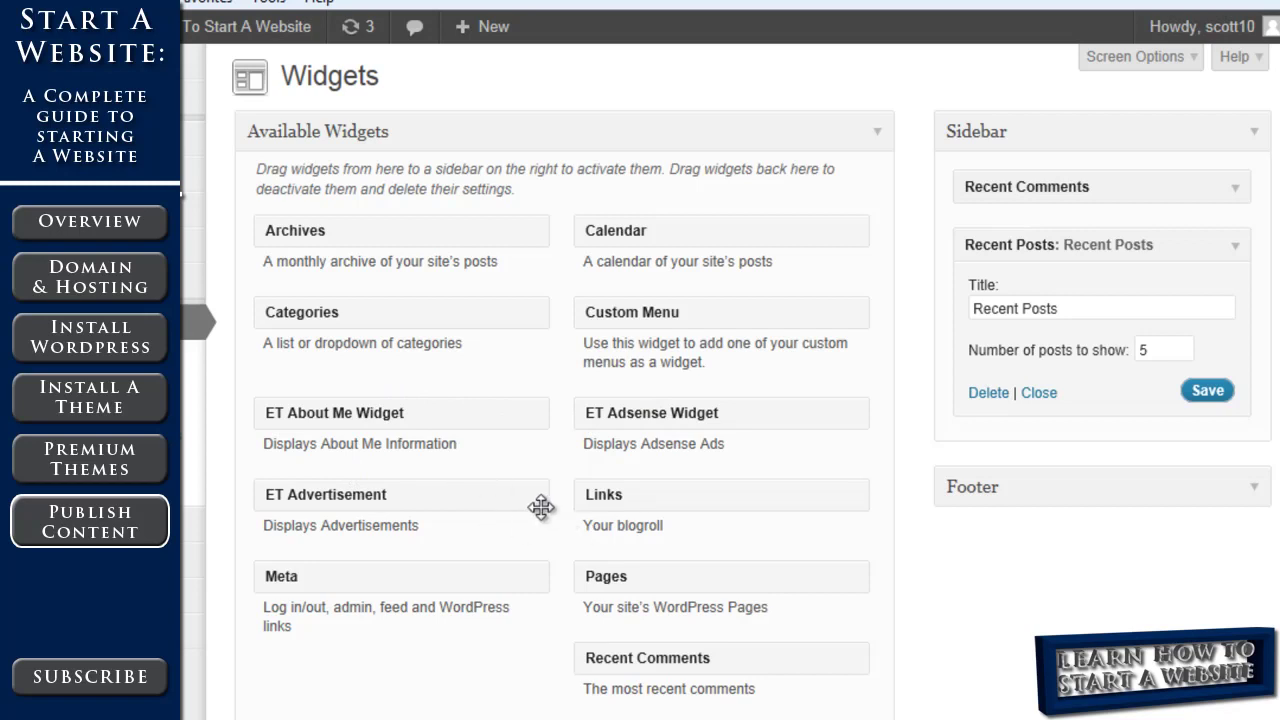
Step: Add the ET About Me widget to the sidebar with the text "this is a blurb about me. sfagkh", "sdafkljh", "asdlfkj" and save it
drag(323, 414, 1049, 449)
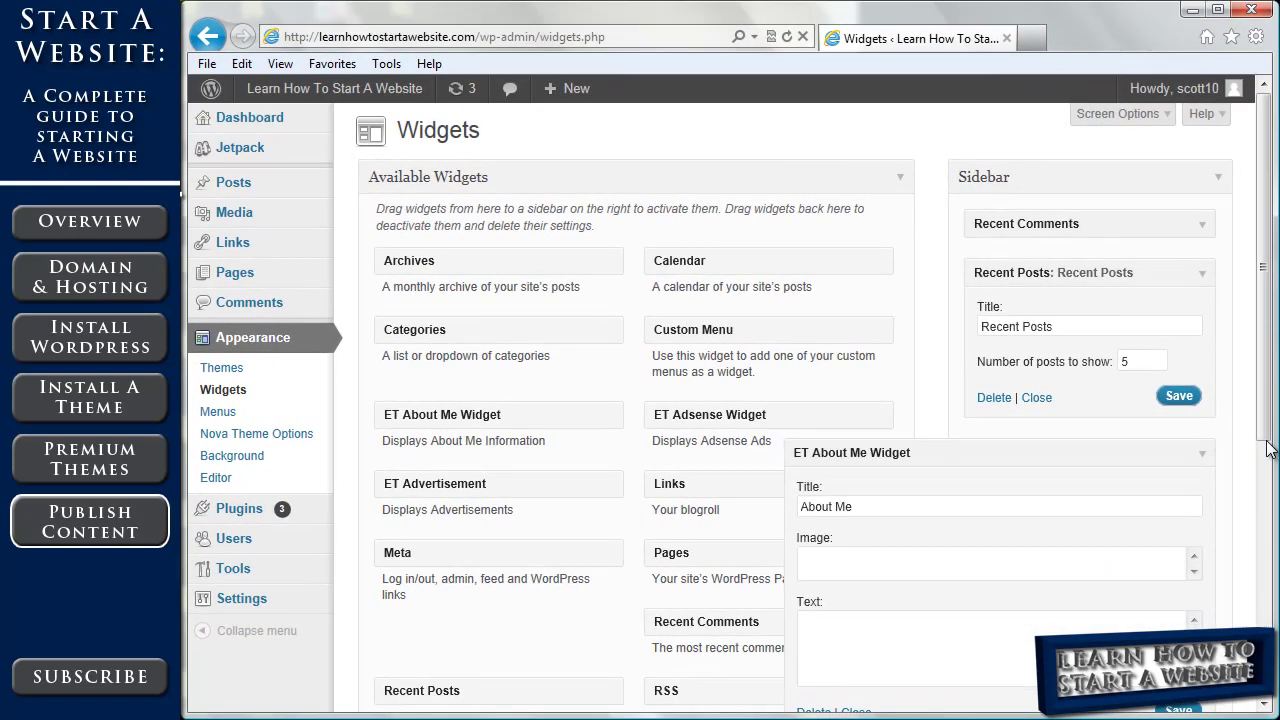
scroll(1268, 447, down, 2)
click(1051, 547)
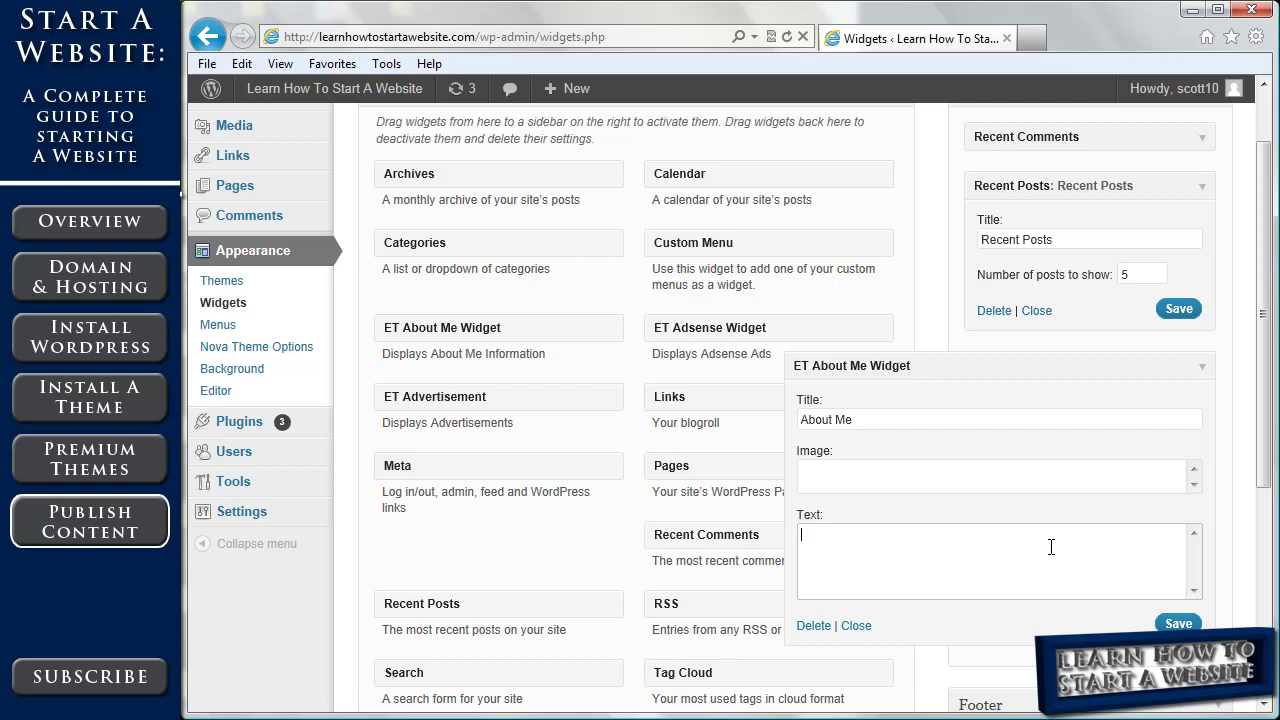
text(this is a blurb about me. sfagkh)
key(Return)
text(sdafkljh)
key(Return)
text(asdlfkj)
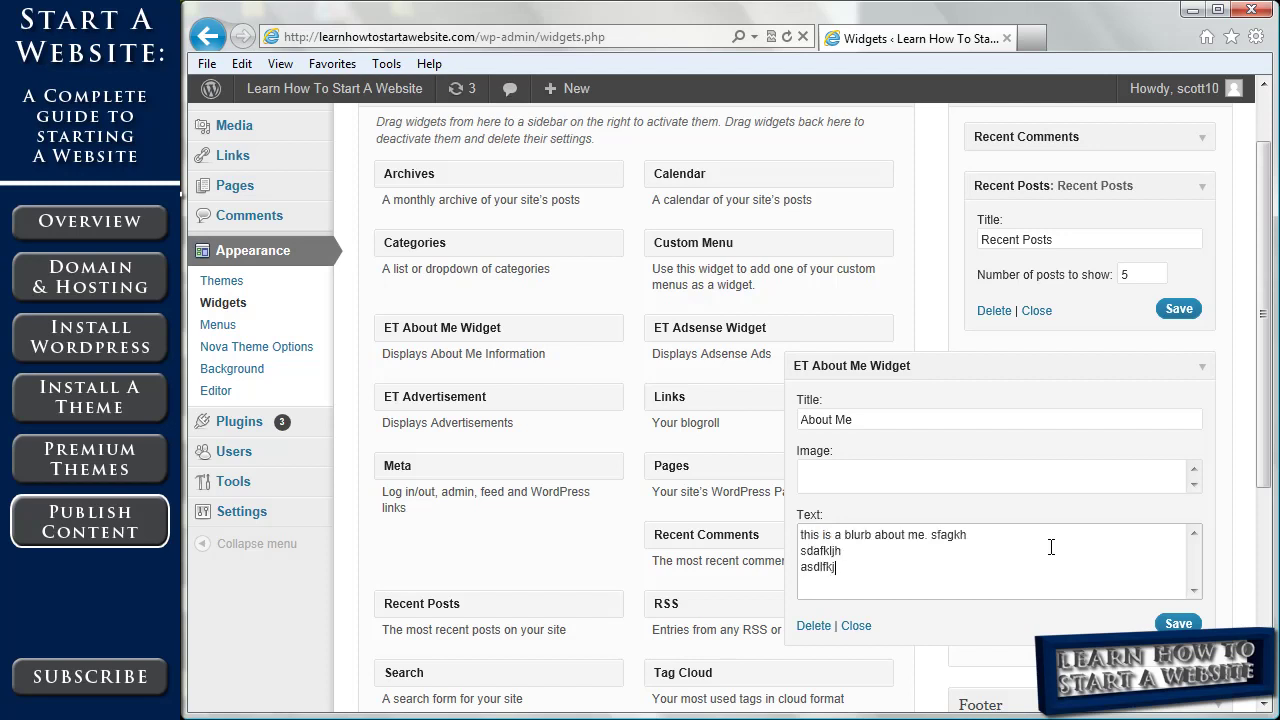
click(1170, 623)
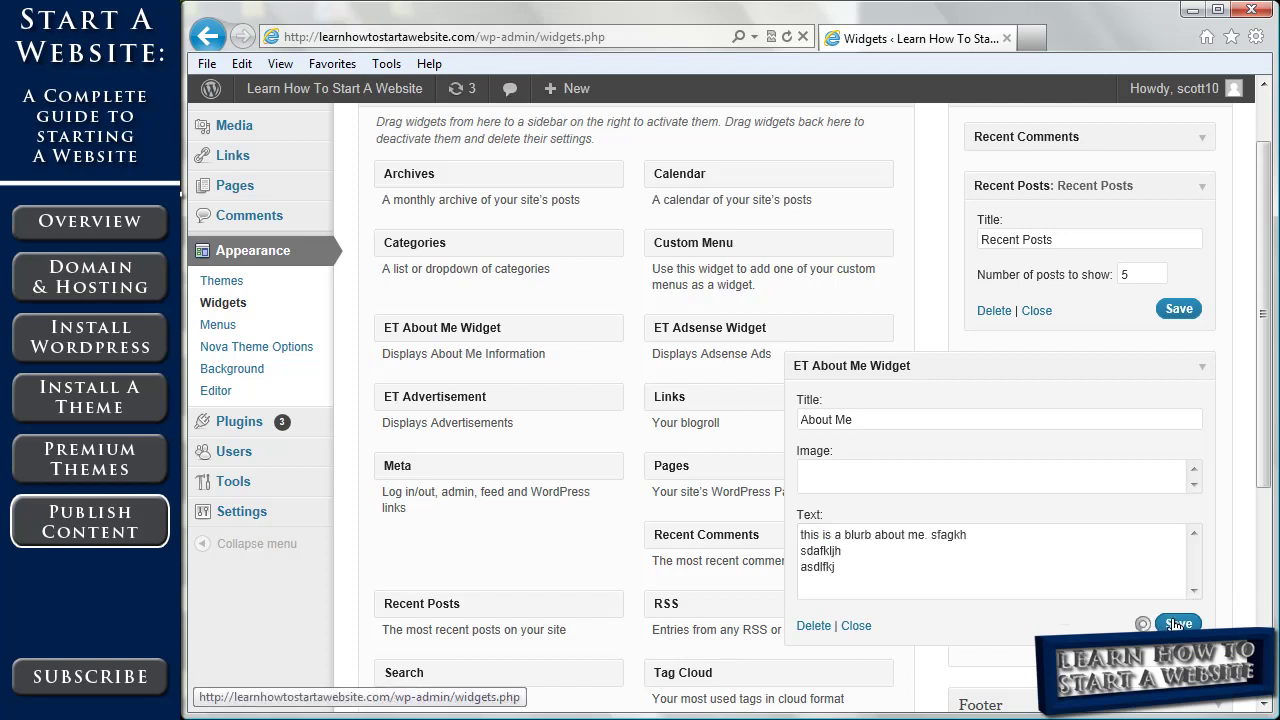
Step: View the front page and check the Recent Posts and About Me widgets in its sidebar
click(345, 92)
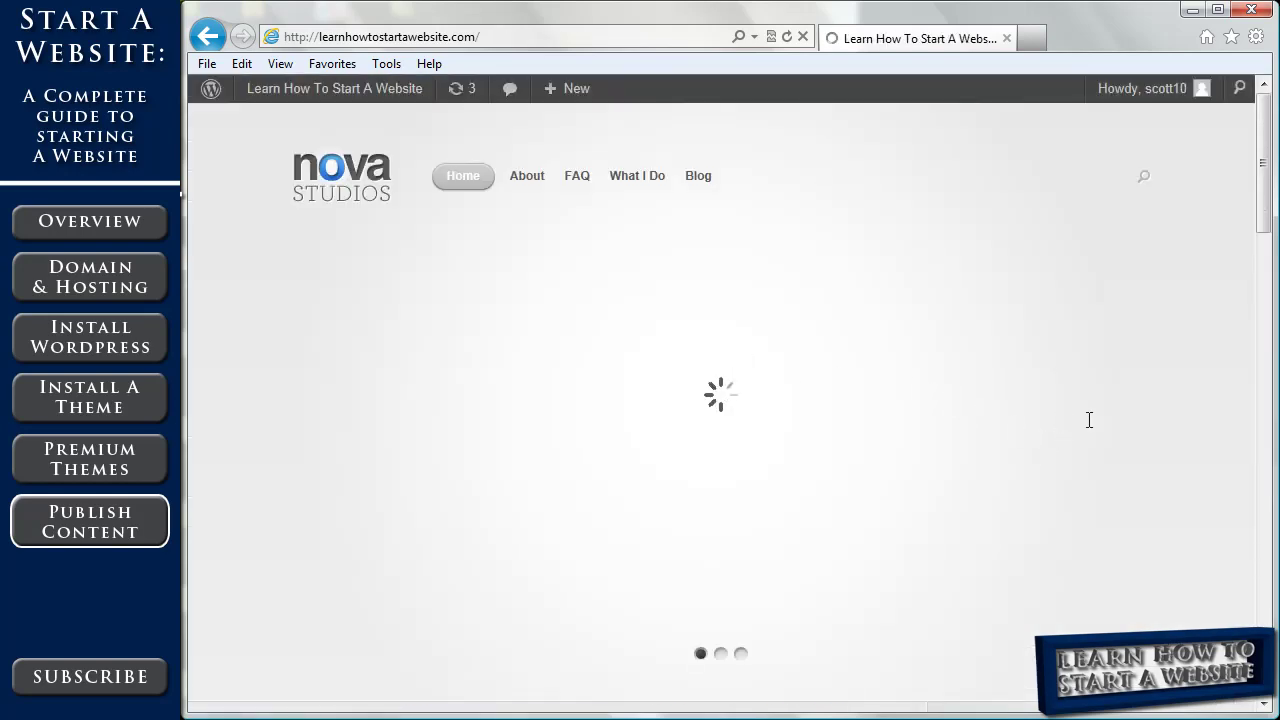
drag(1262, 205, 1274, 378)
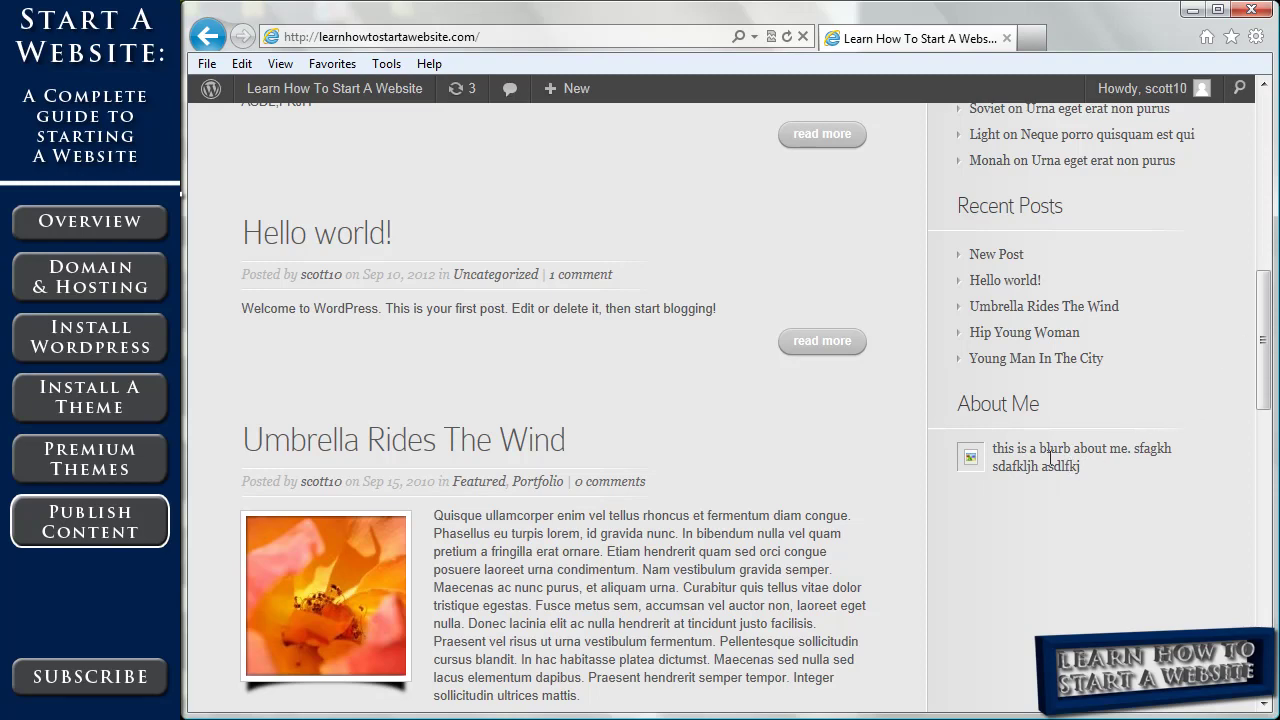
drag(1264, 325, 1262, 178)
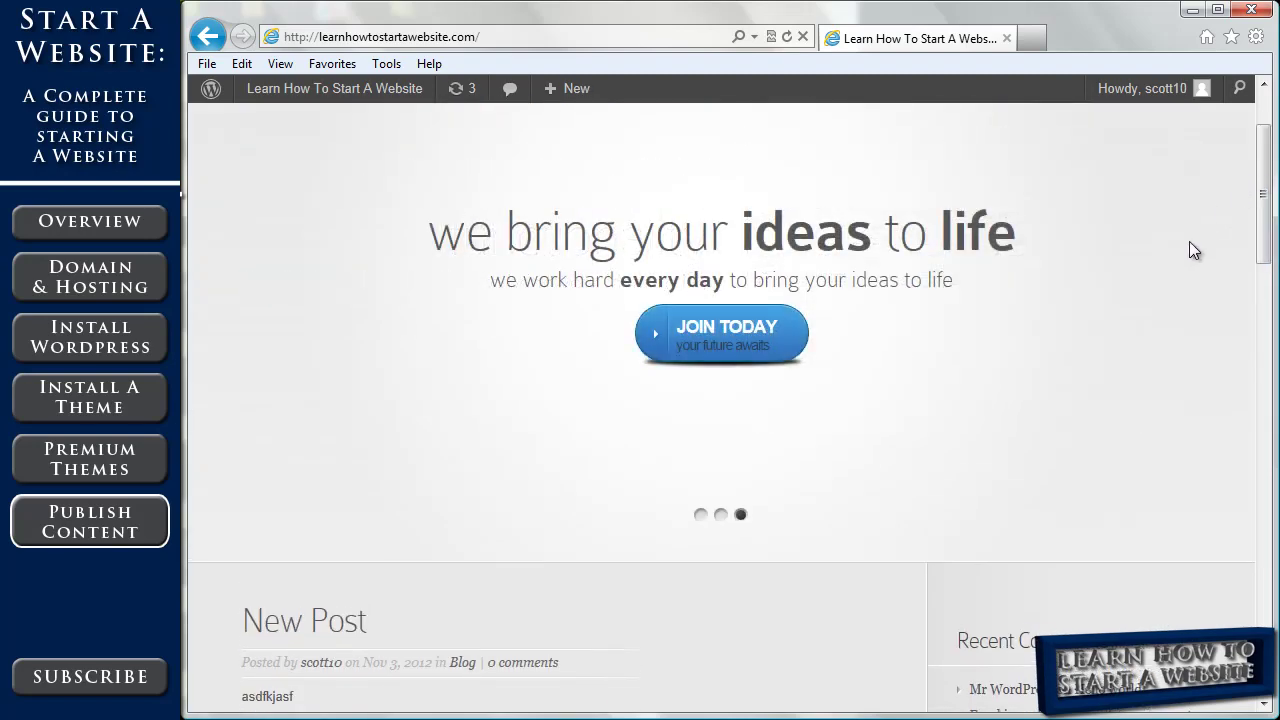
Step: Return to the dashboard and look through the list of installed plugins
mouse_move(318, 90)
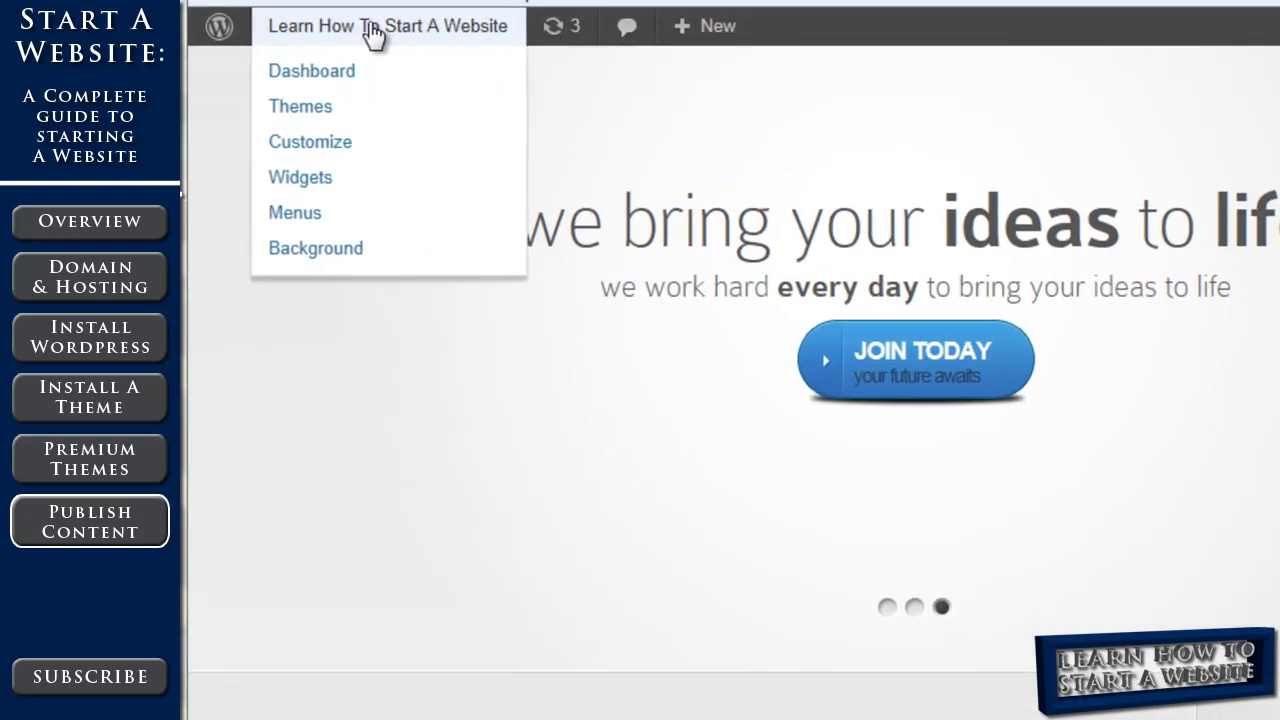
click(372, 32)
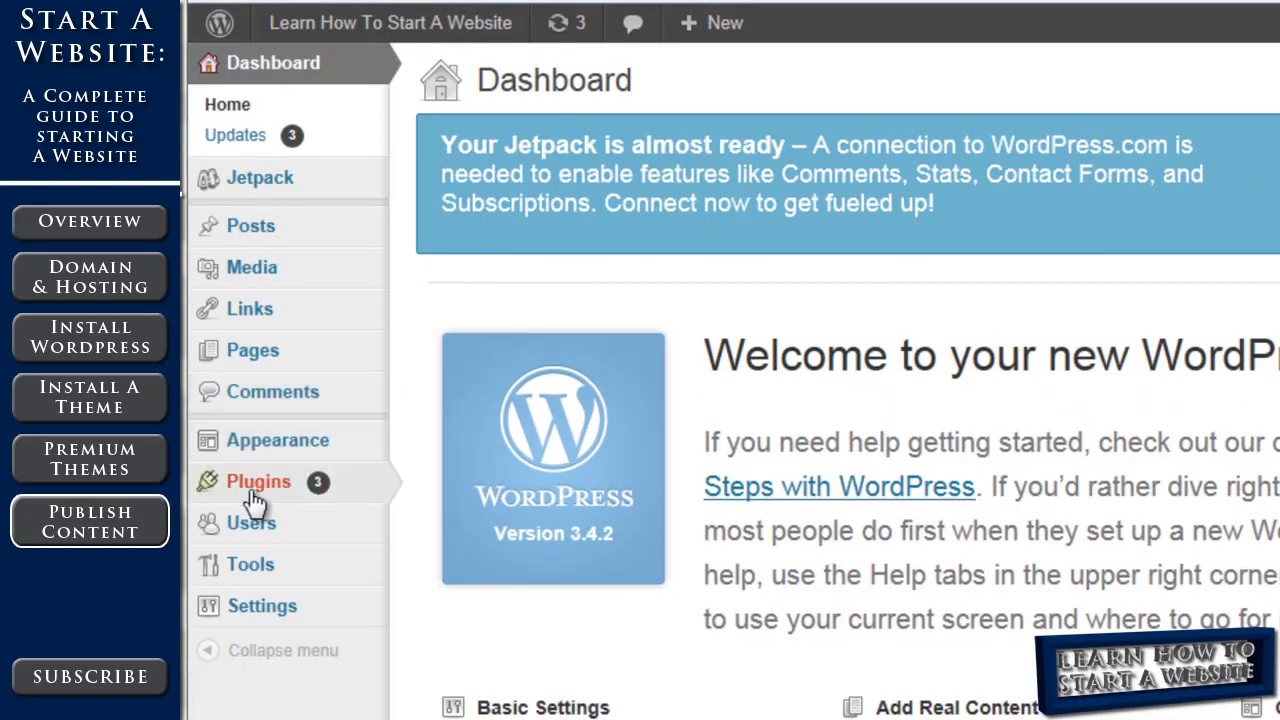
mouse_move(256, 499)
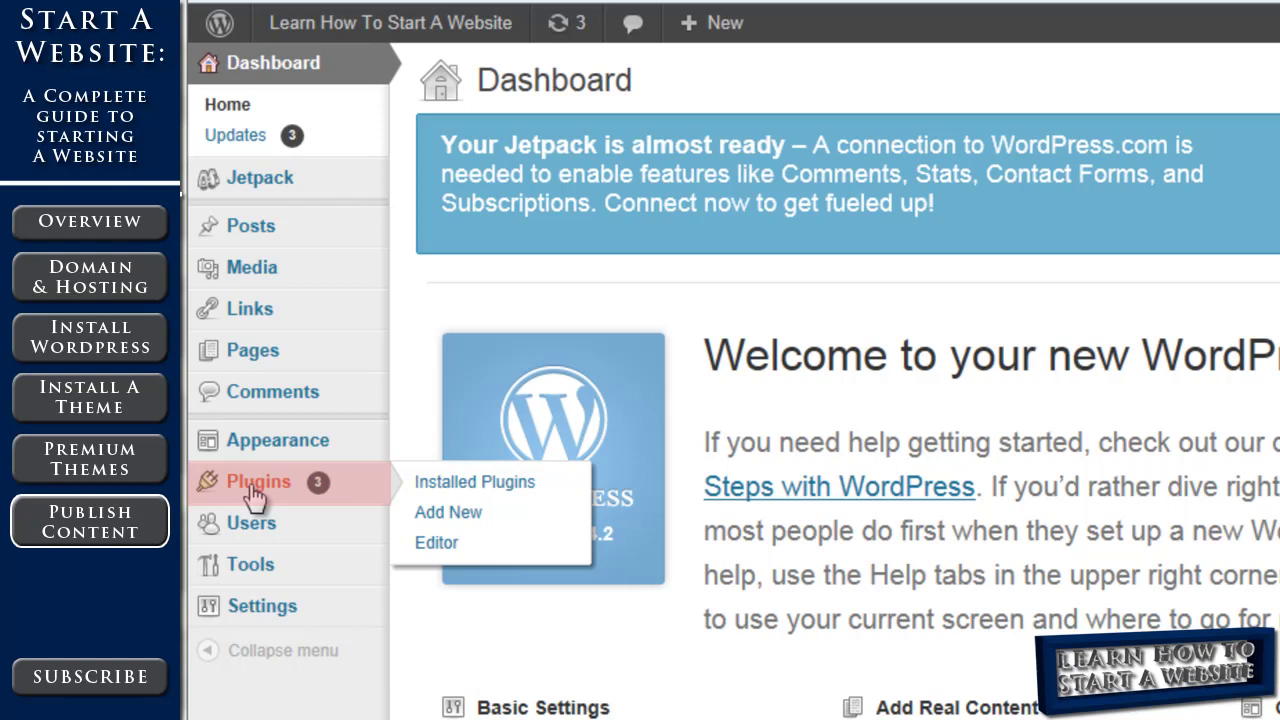
click(256, 497)
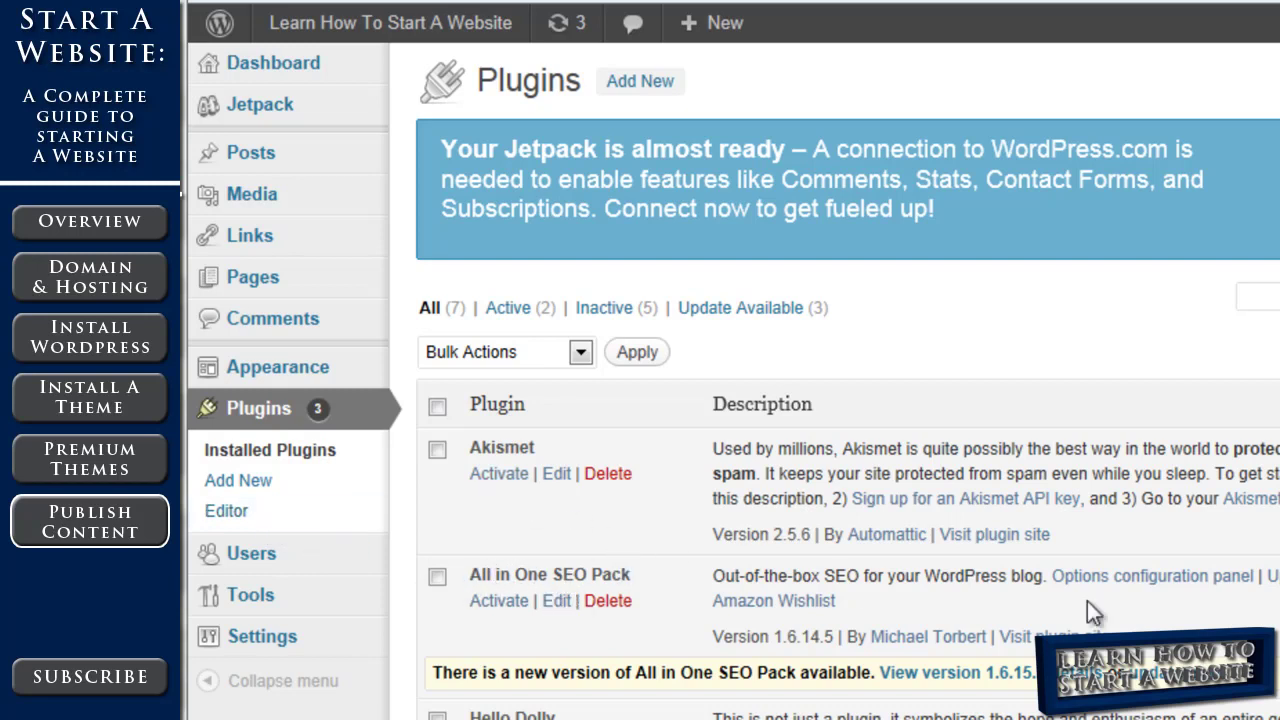
scroll(830, 400, down, 3)
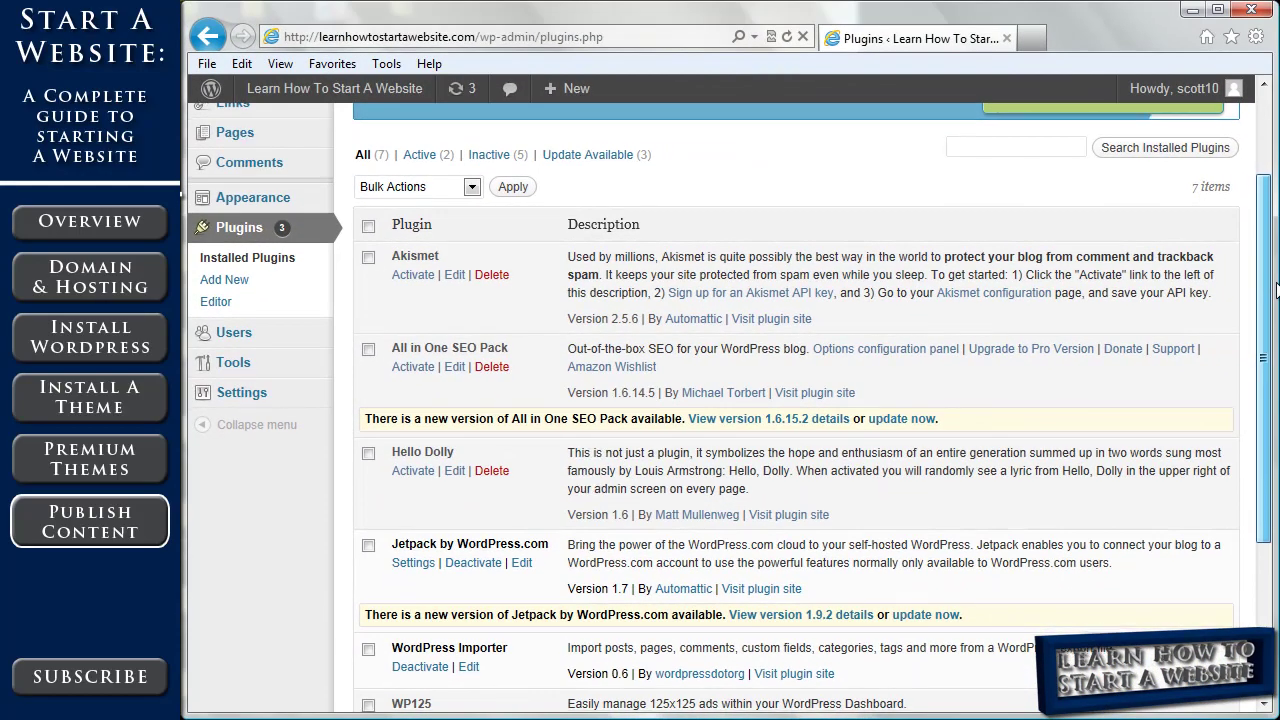
scroll(800, 400, down, 1)
scroll(1108, 305, up, 3)
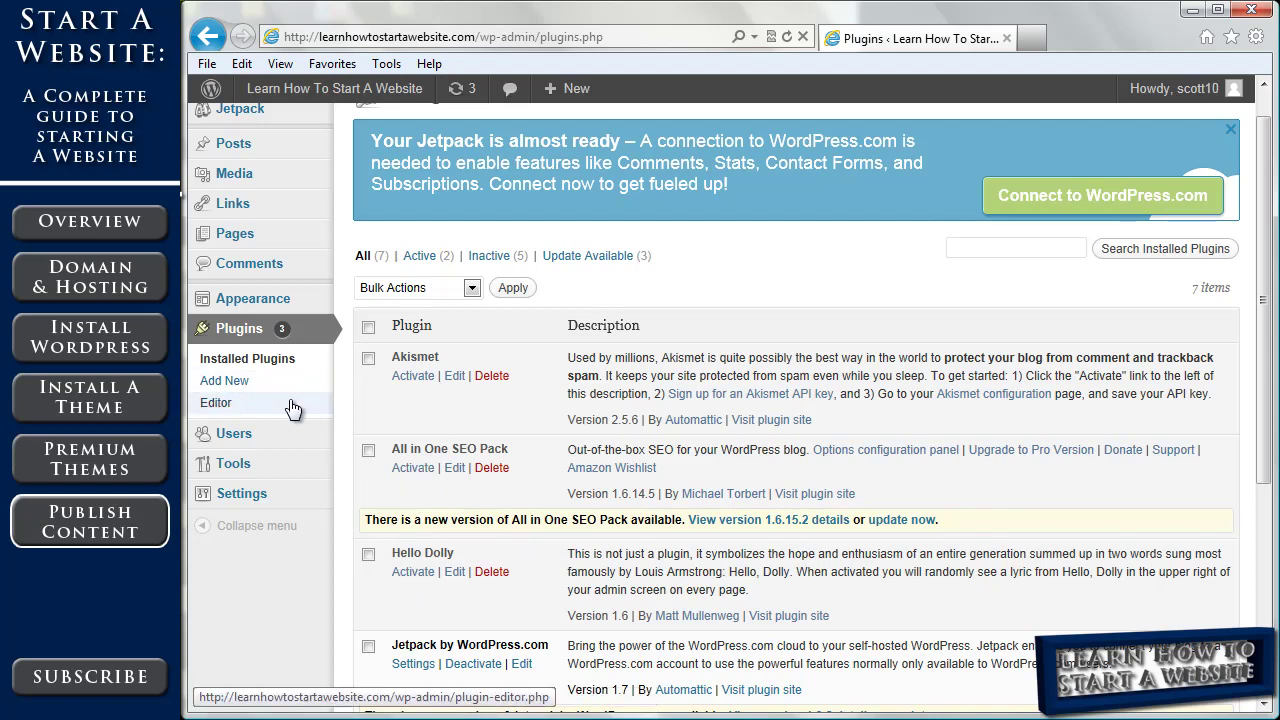
Step: Open the Nova theme options and upload the image LEARNHOWTOSTARTAWEBSITE--LOGO from the computer for the Logo setting
click(261, 301)
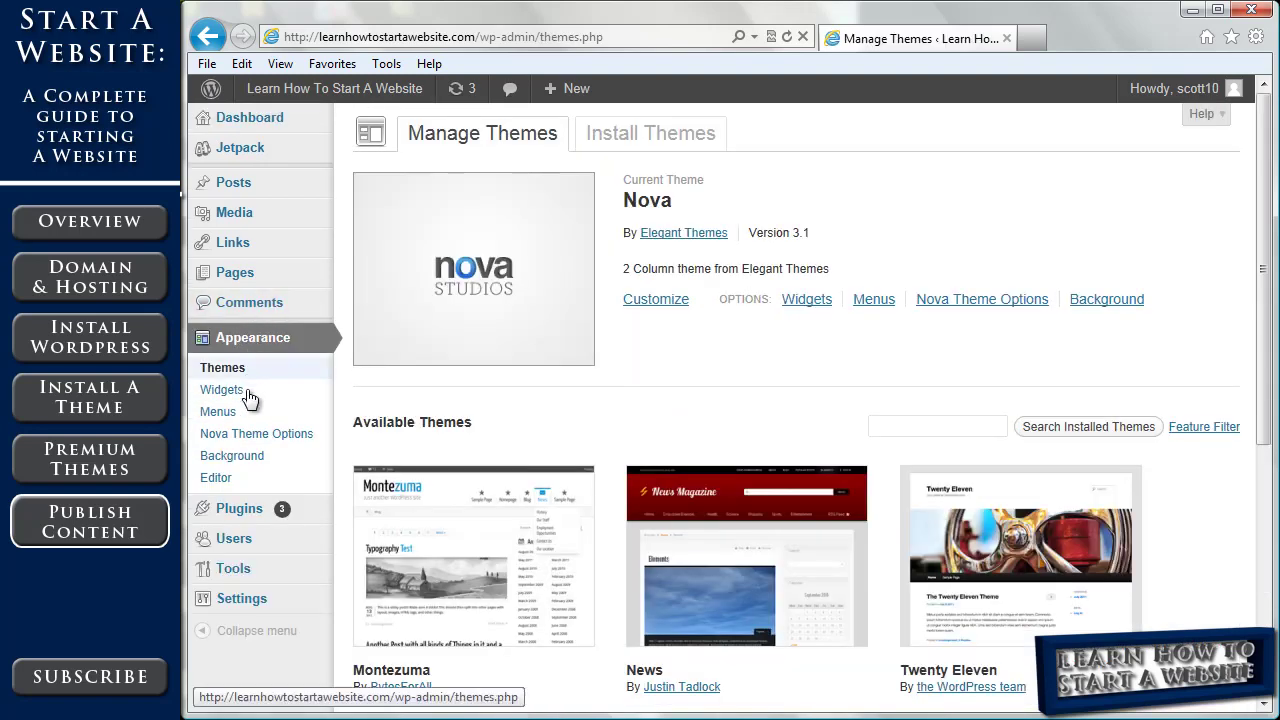
click(248, 434)
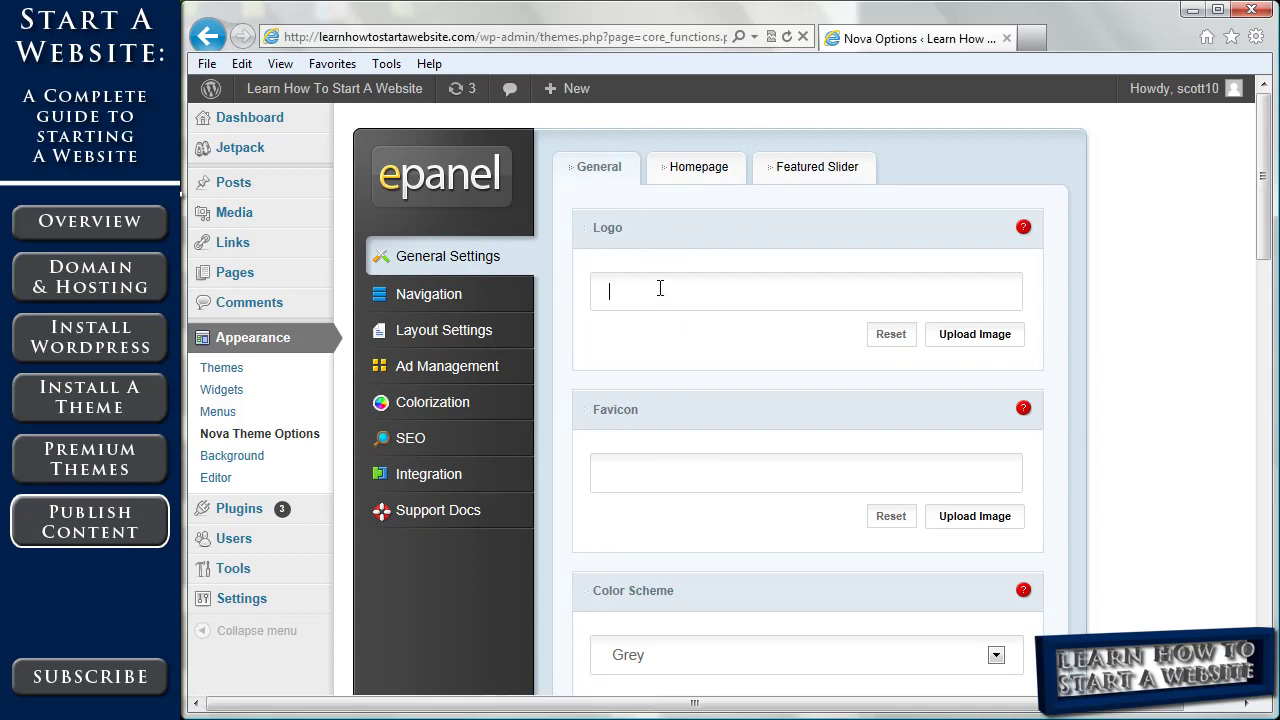
click(751, 305)
click(974, 336)
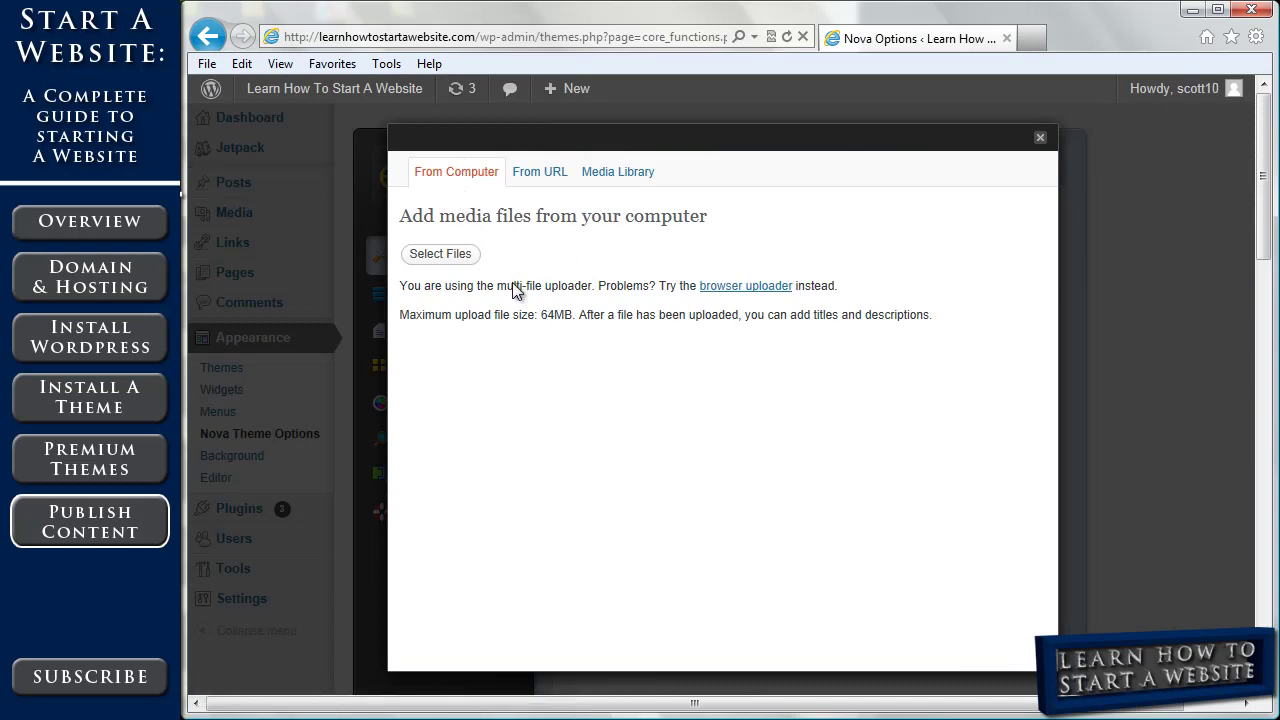
click(456, 254)
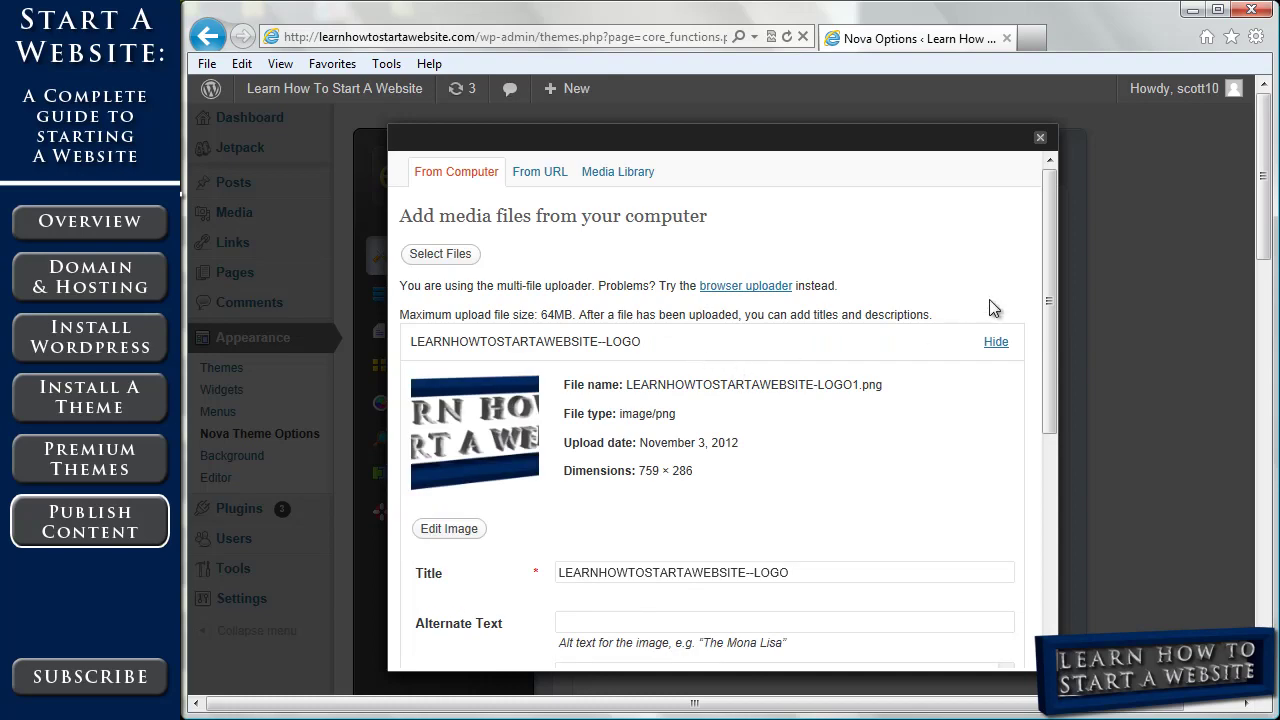
Step: Use the uploaded Medium-size image as the site logo and save the theme options
drag(1056, 250, 1056, 346)
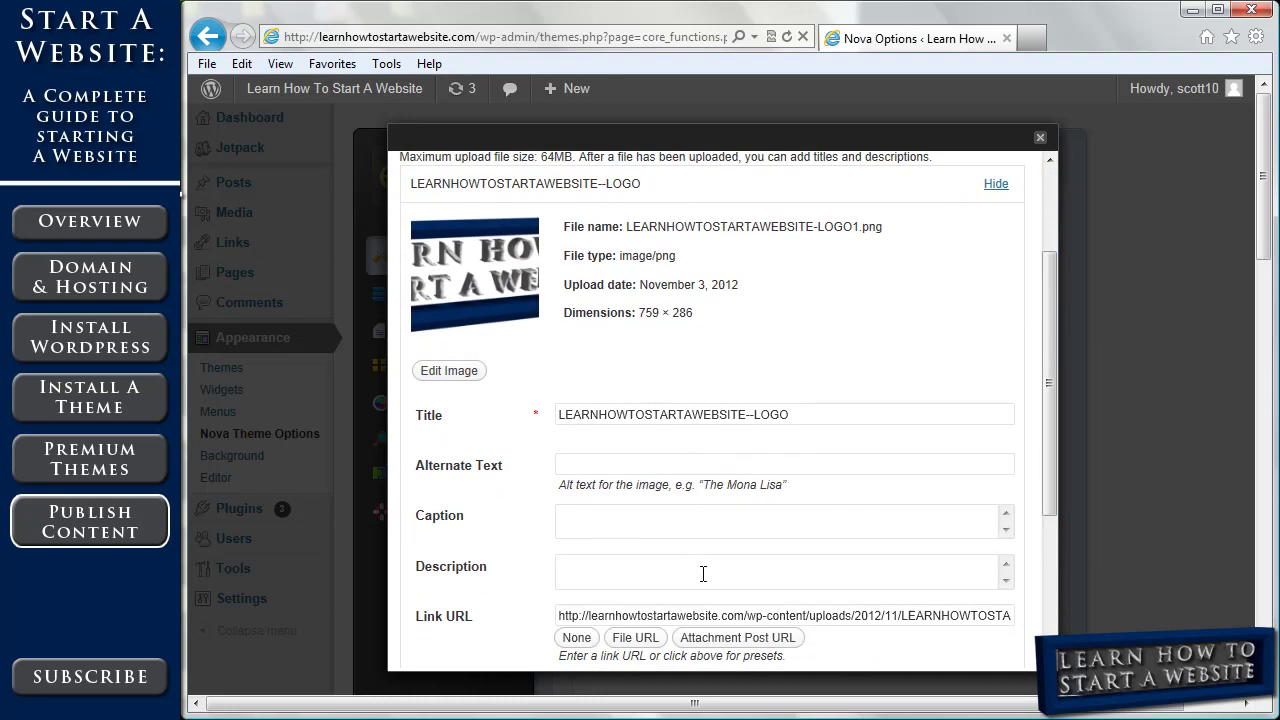
drag(1050, 390, 1040, 452)
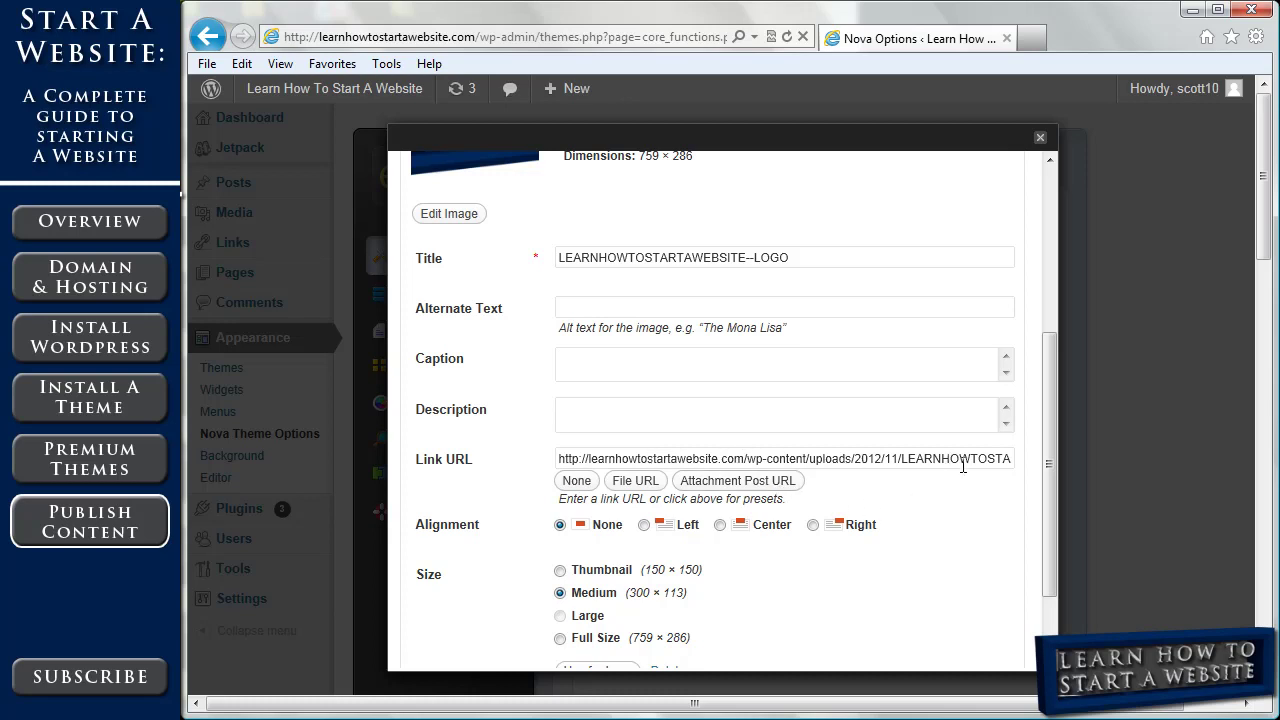
drag(1050, 368, 1051, 411)
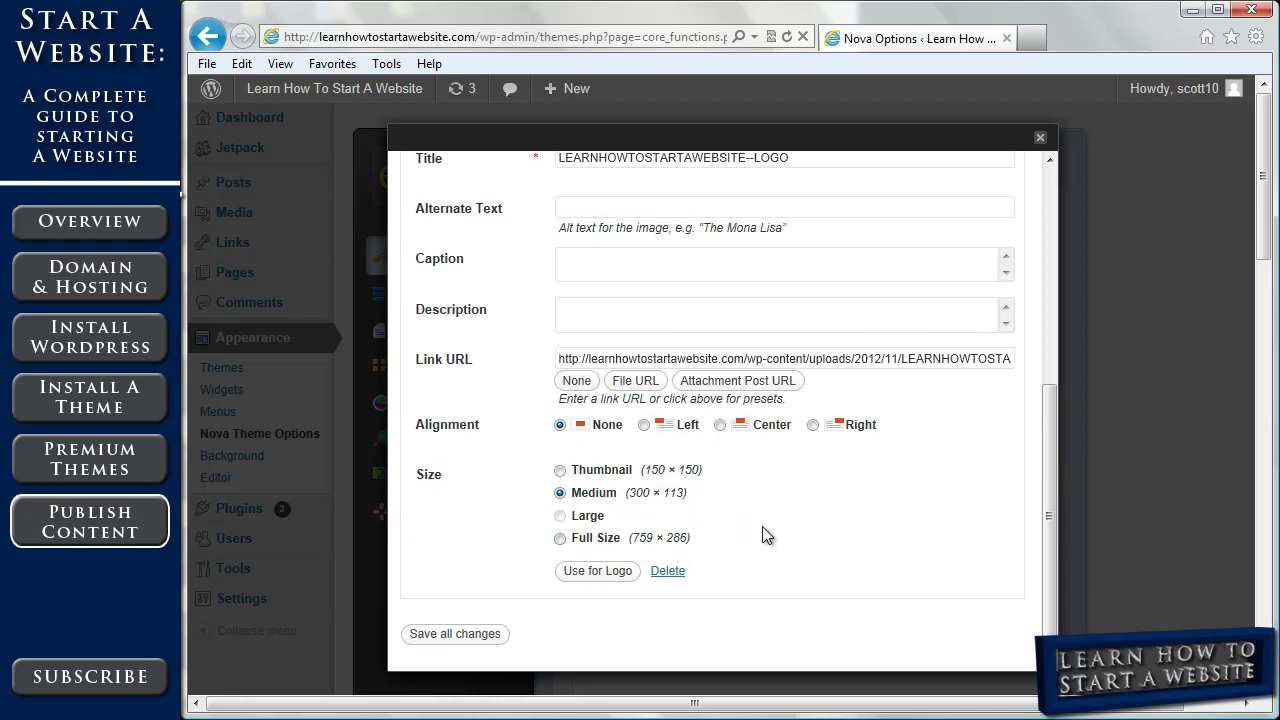
click(597, 572)
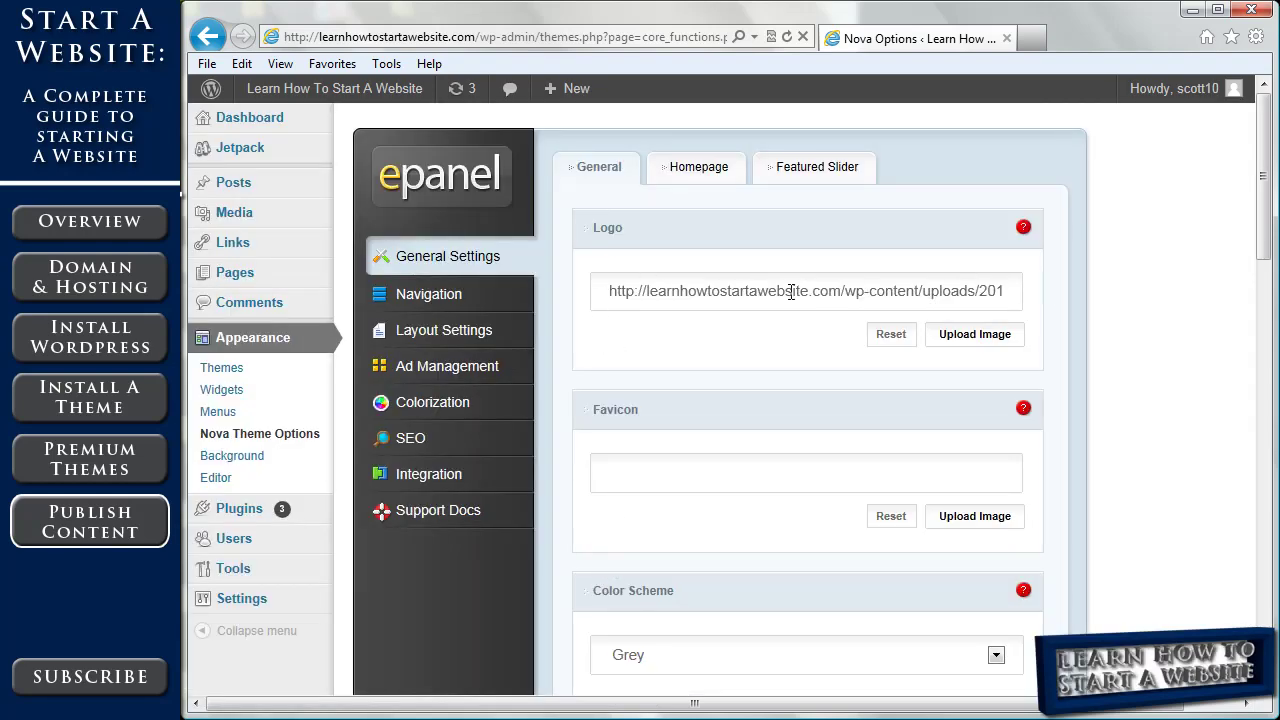
drag(1266, 235, 1273, 628)
click(1060, 553)
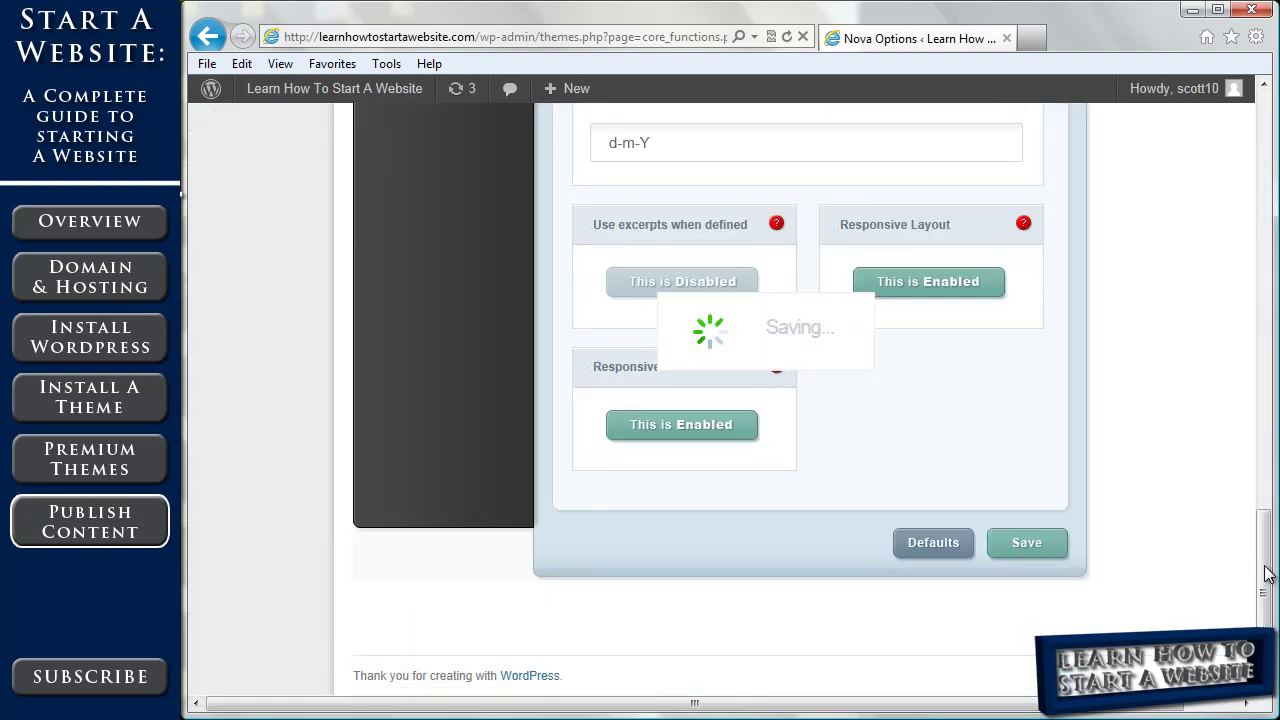
Step: View the front page with the new logo and narrow the browser window to examine its responsive layout
click(363, 92)
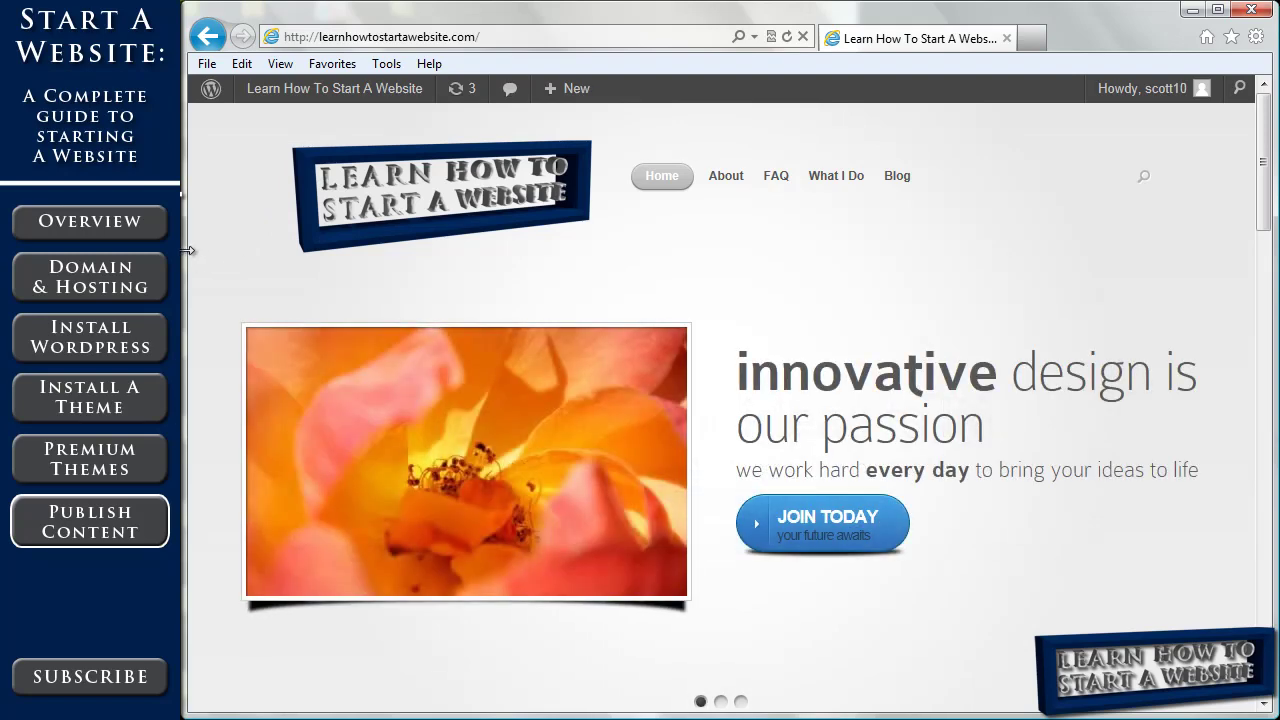
drag(188, 250, 486, 250)
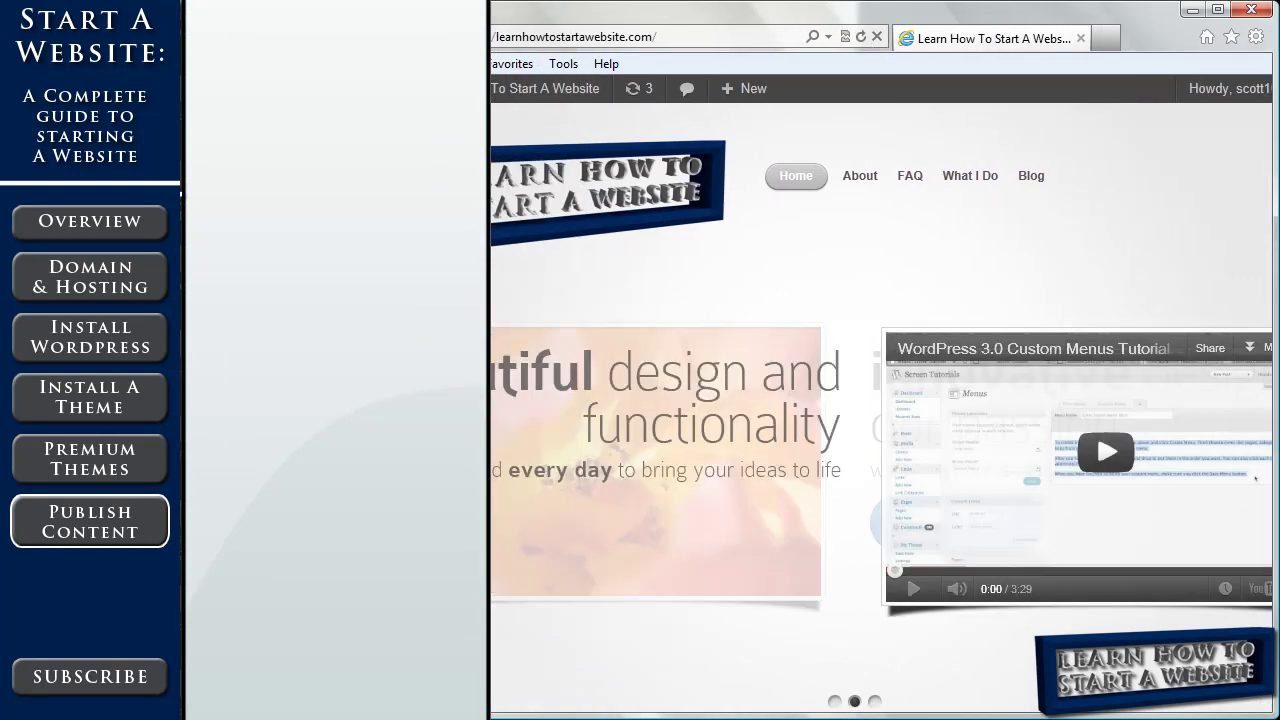
mouse_move(488, 270)
mouse_down()
mouse_move(509, 274)
mouse_move(492, 274)
mouse_up()
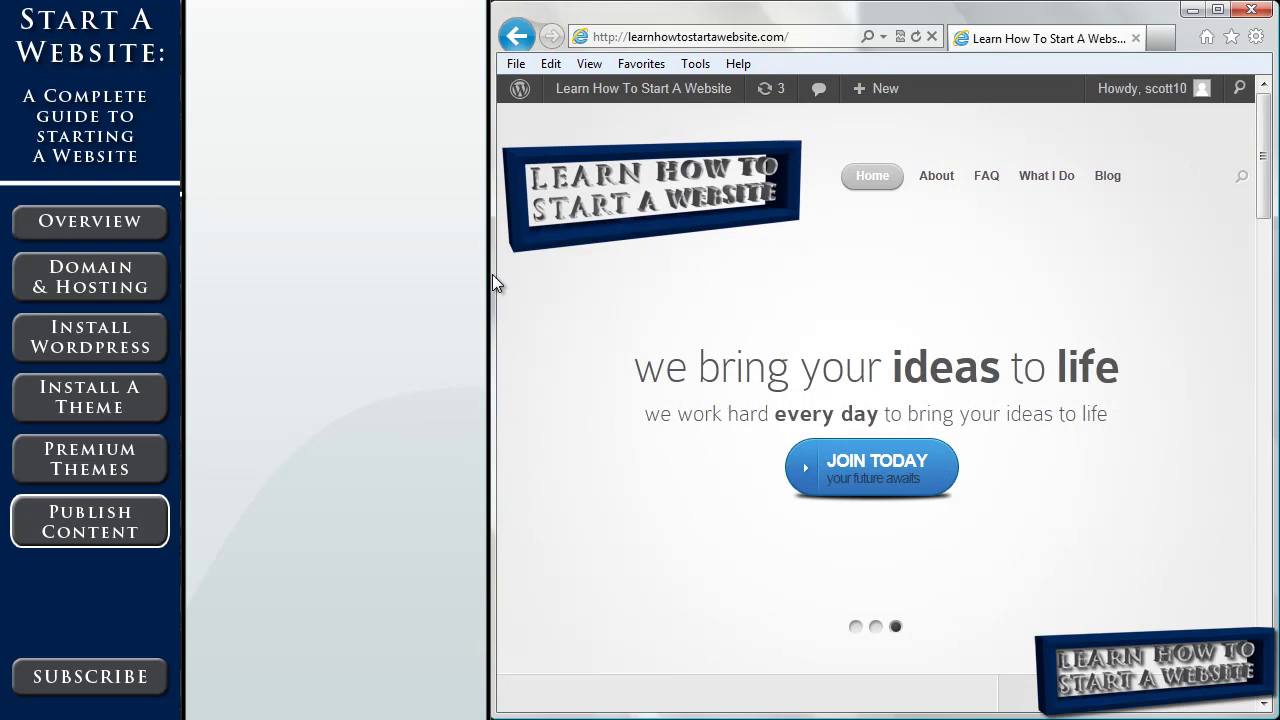
drag(492, 274, 588, 274)
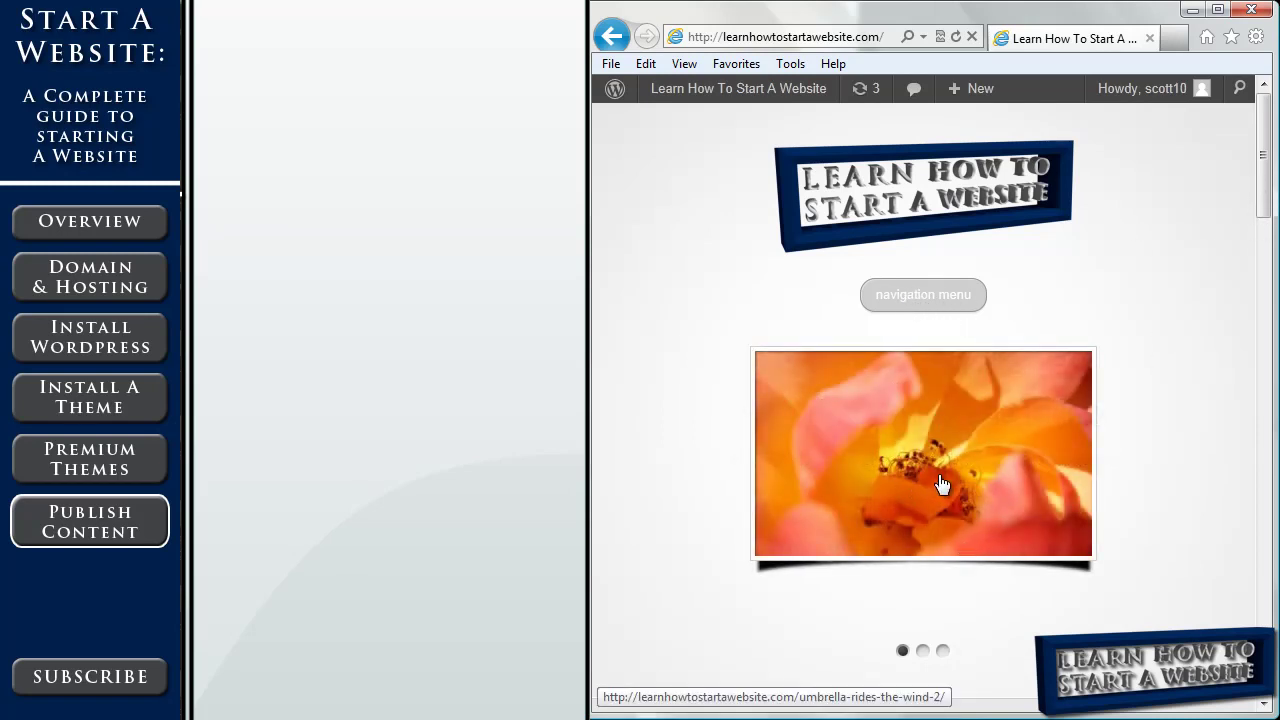
drag(1268, 212, 1246, 180)
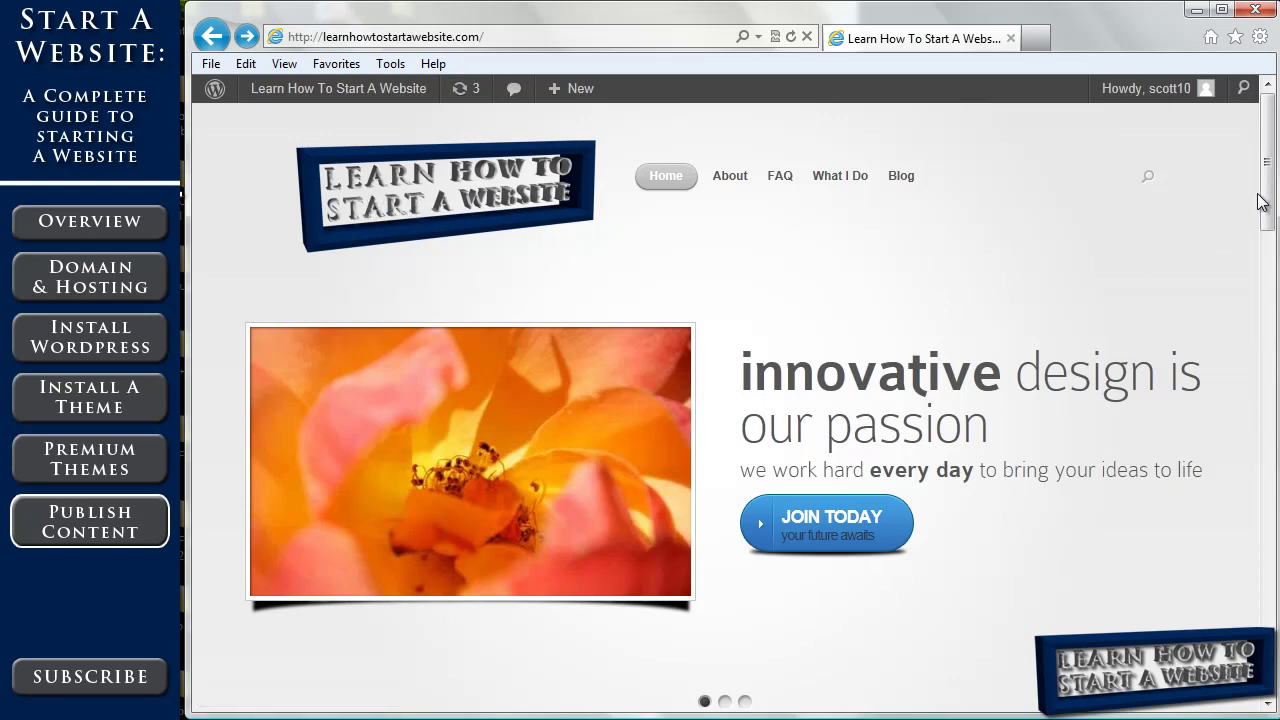
Step: Look over the full-width front page, then open the first slider image's post and examine its content
scroll(1260, 201, down, 2)
scroll(1262, 215, up, 2)
click(671, 471)
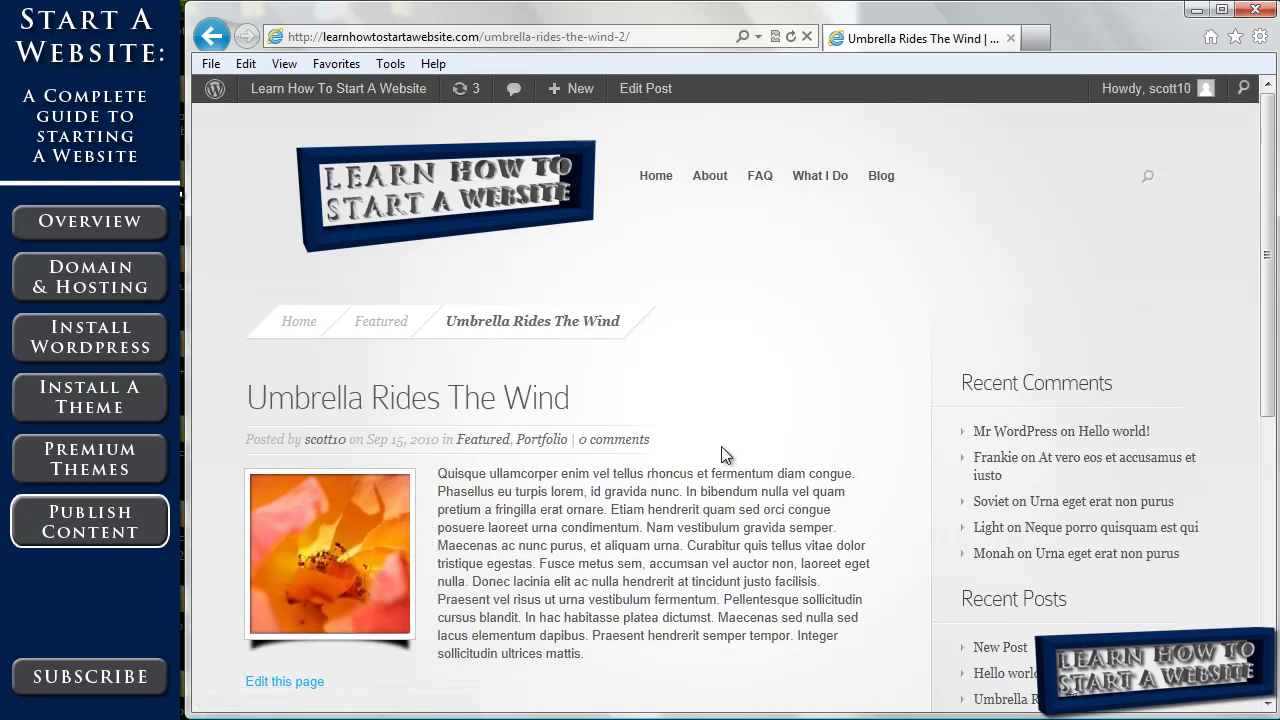
drag(1268, 185, 1268, 233)
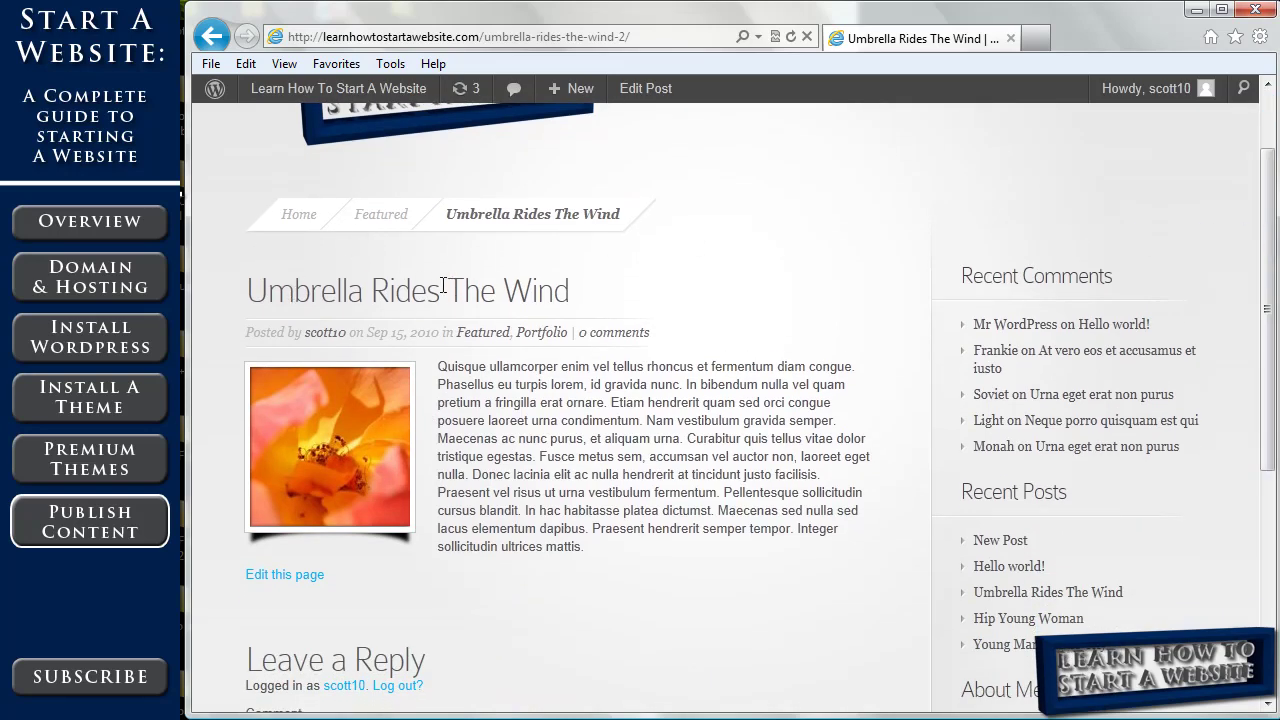
drag(1268, 240, 1268, 190)
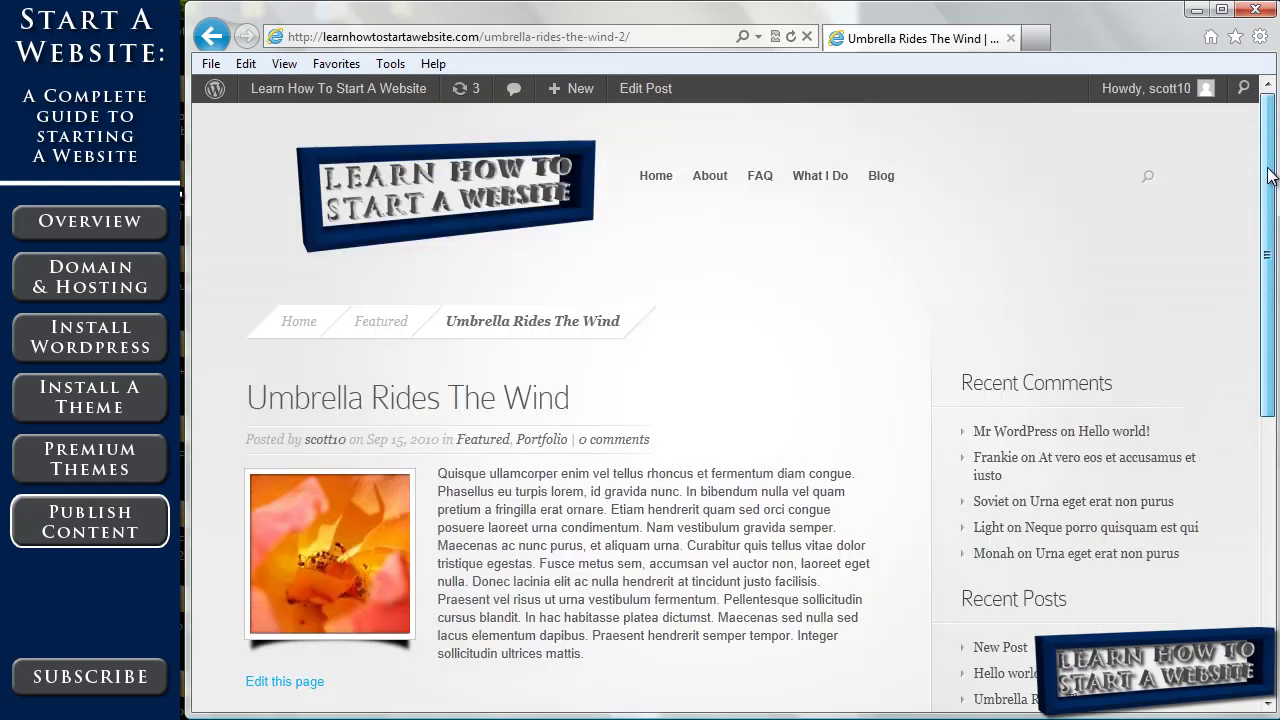
Step: Return to the dashboard and open the post "Umbrella Rides The Wind" for editing
click(300, 88)
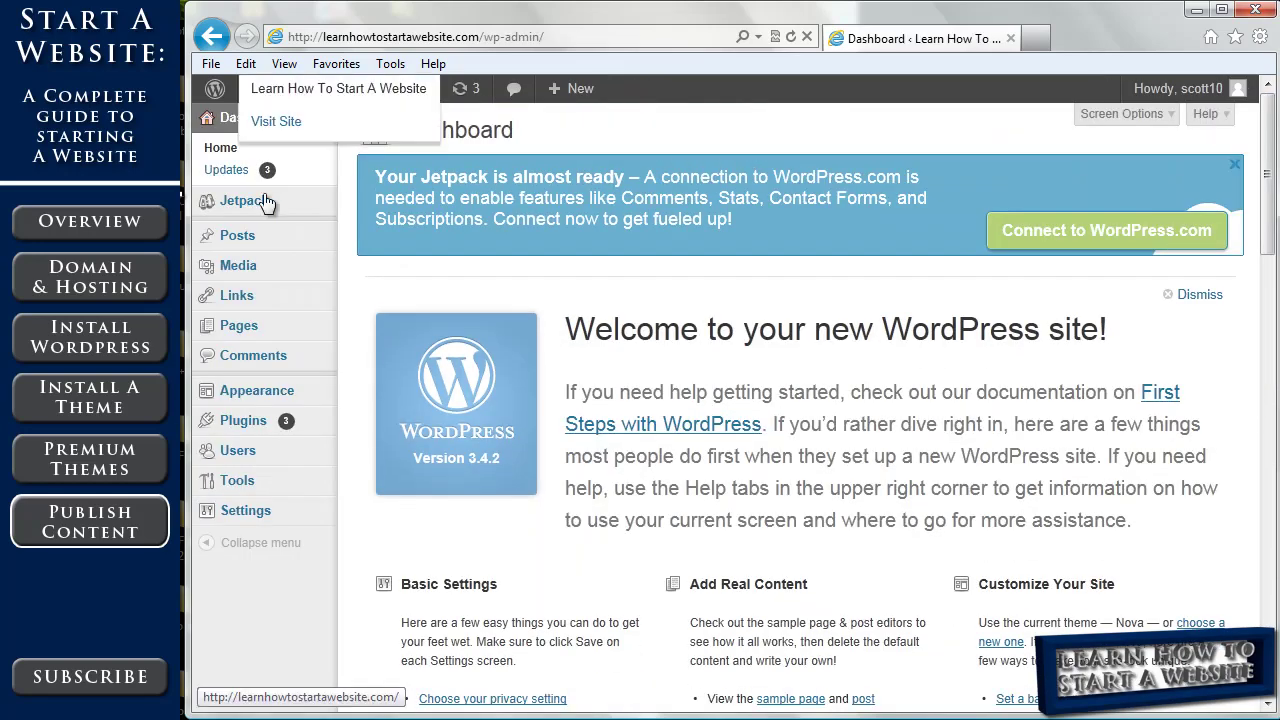
click(251, 241)
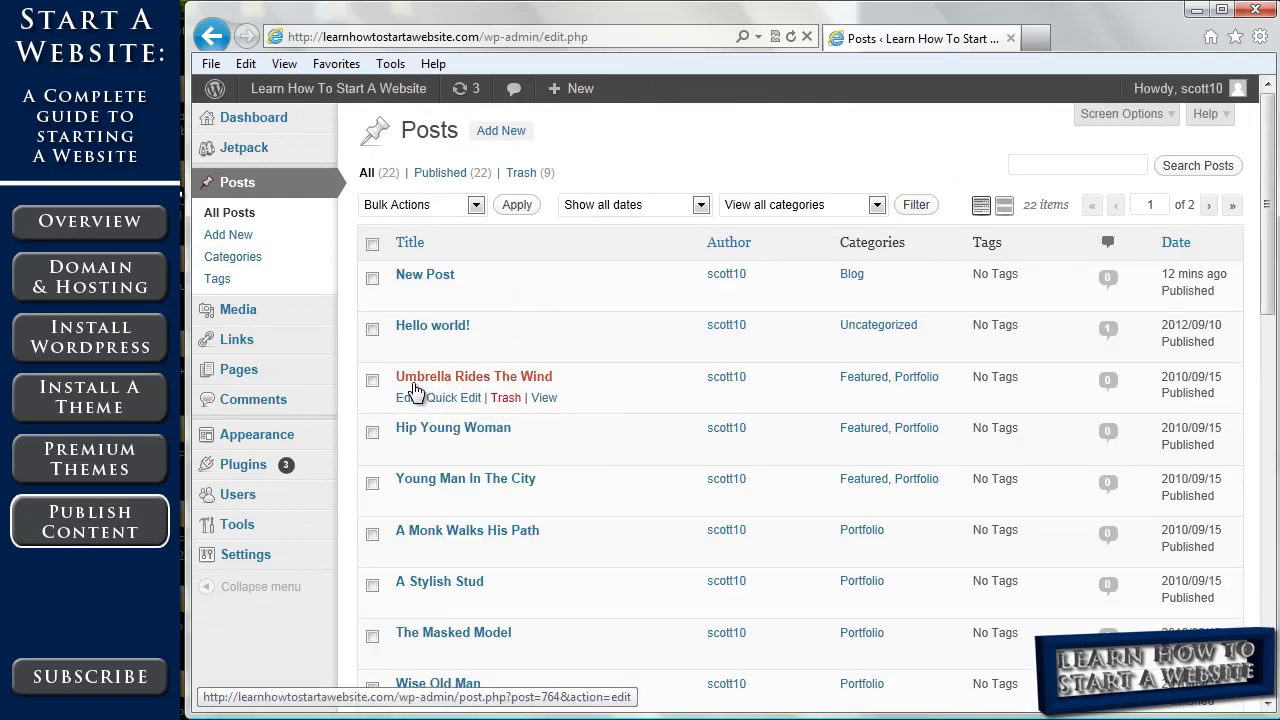
click(408, 398)
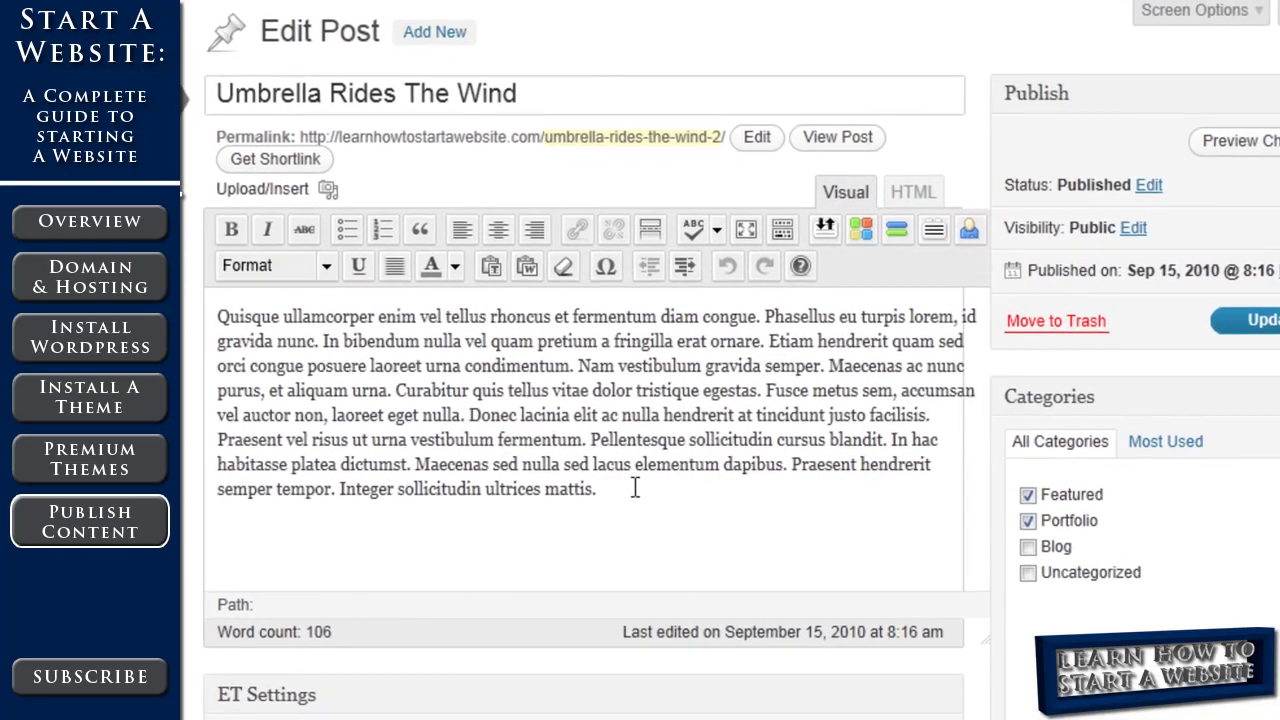
mouse_move(628, 488)
mouse_down()
mouse_move(337, 330)
mouse_move(398, 352)
mouse_move(631, 493)
mouse_up()
click(604, 496)
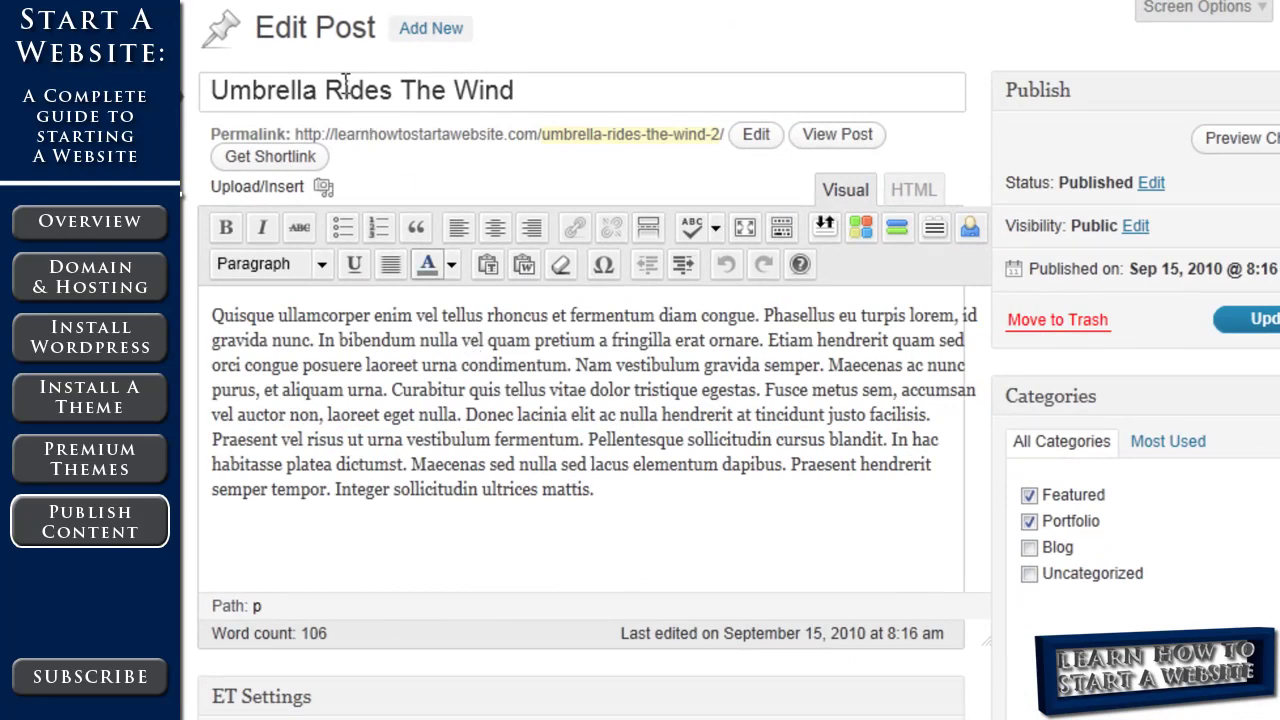
scroll(1050, 240, down, 5)
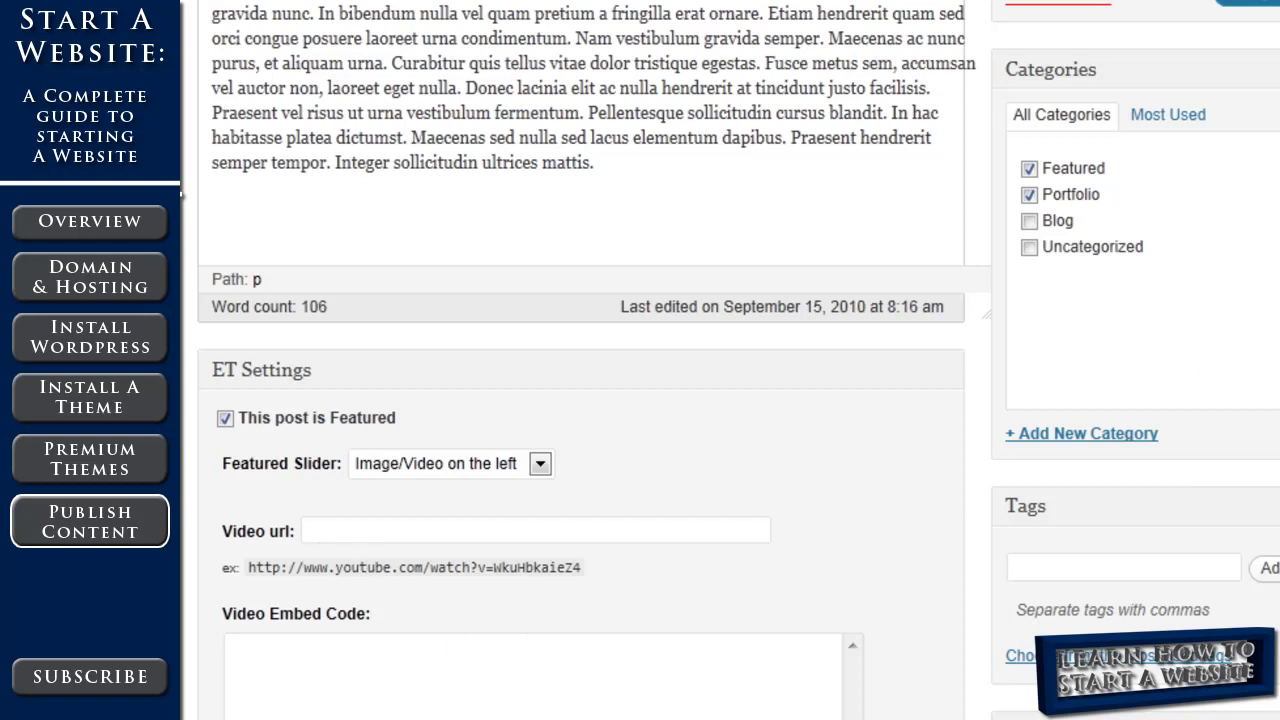
scroll(580, 450, down, 2)
scroll(625, 445, down, 5)
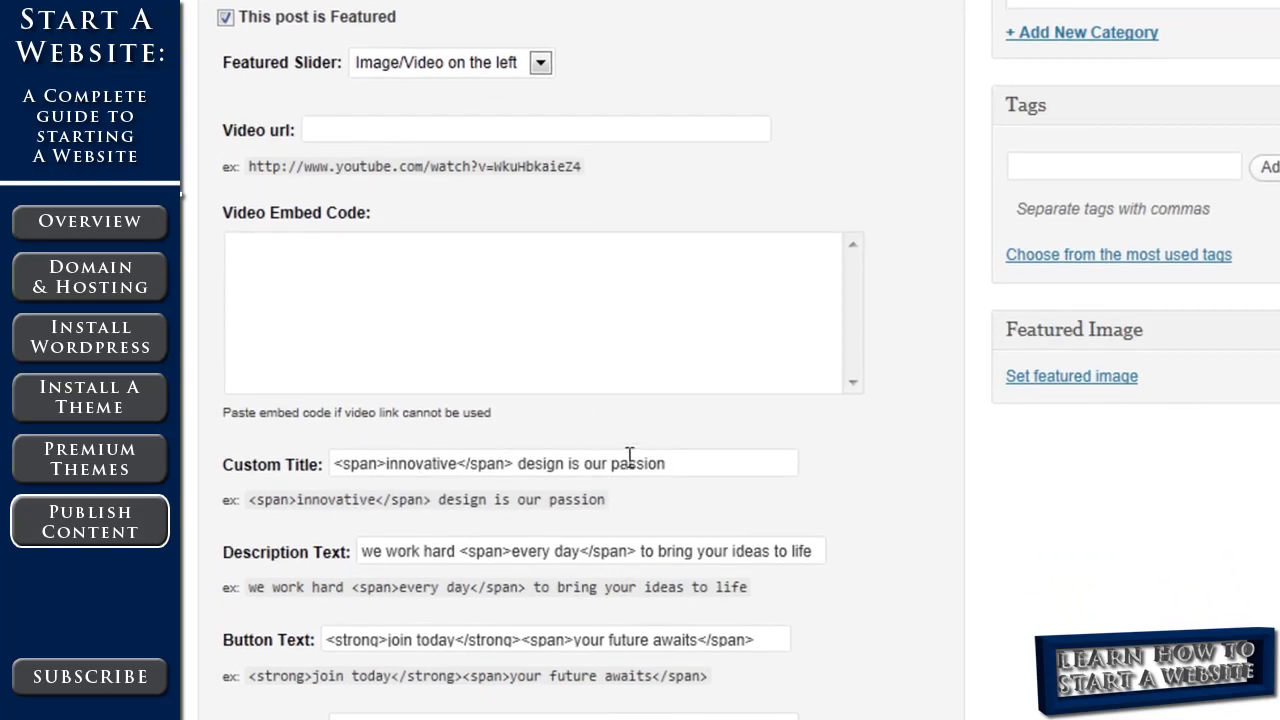
drag(459, 427, 438, 427)
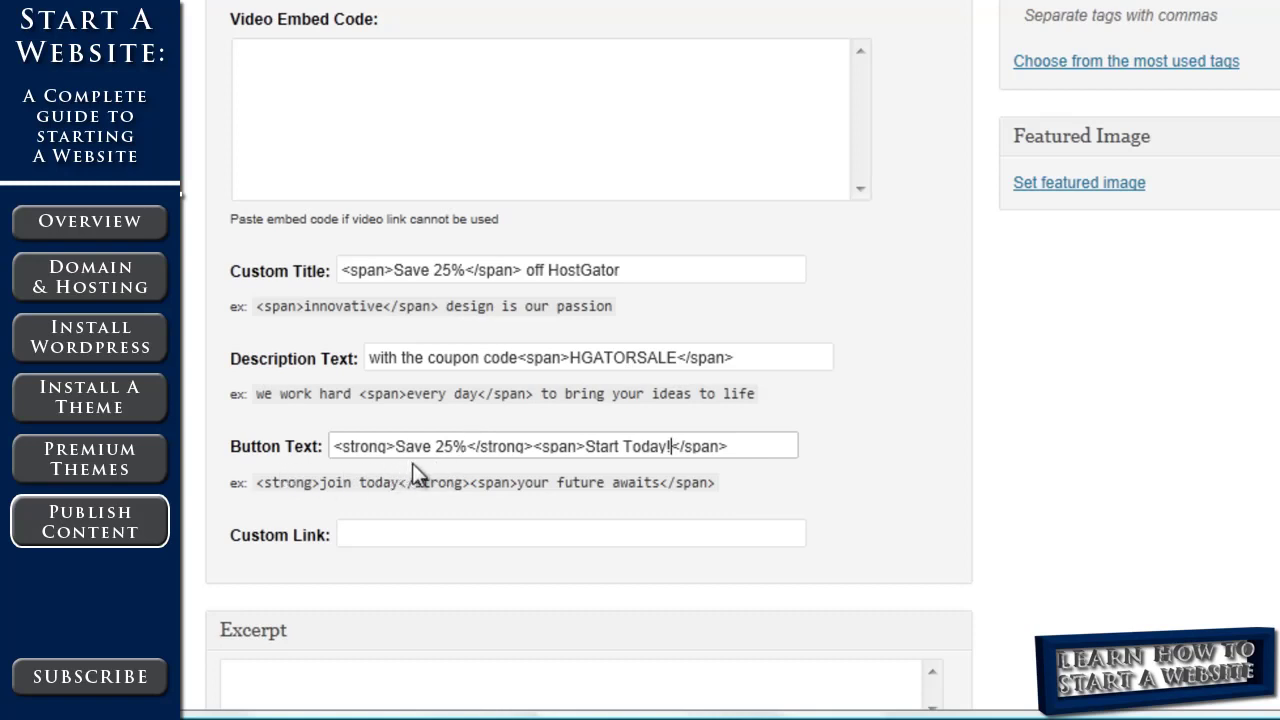
click(393, 540)
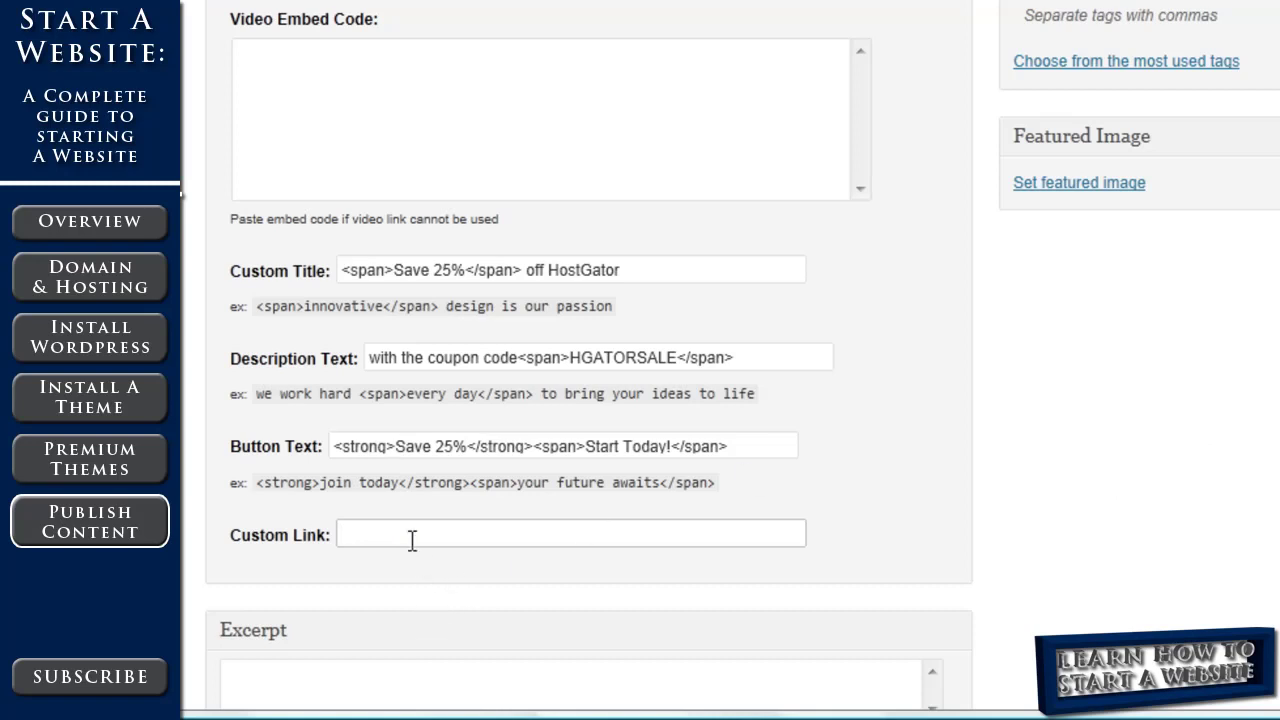
text(www.learnhowtostartawebsite.com/hostgator)
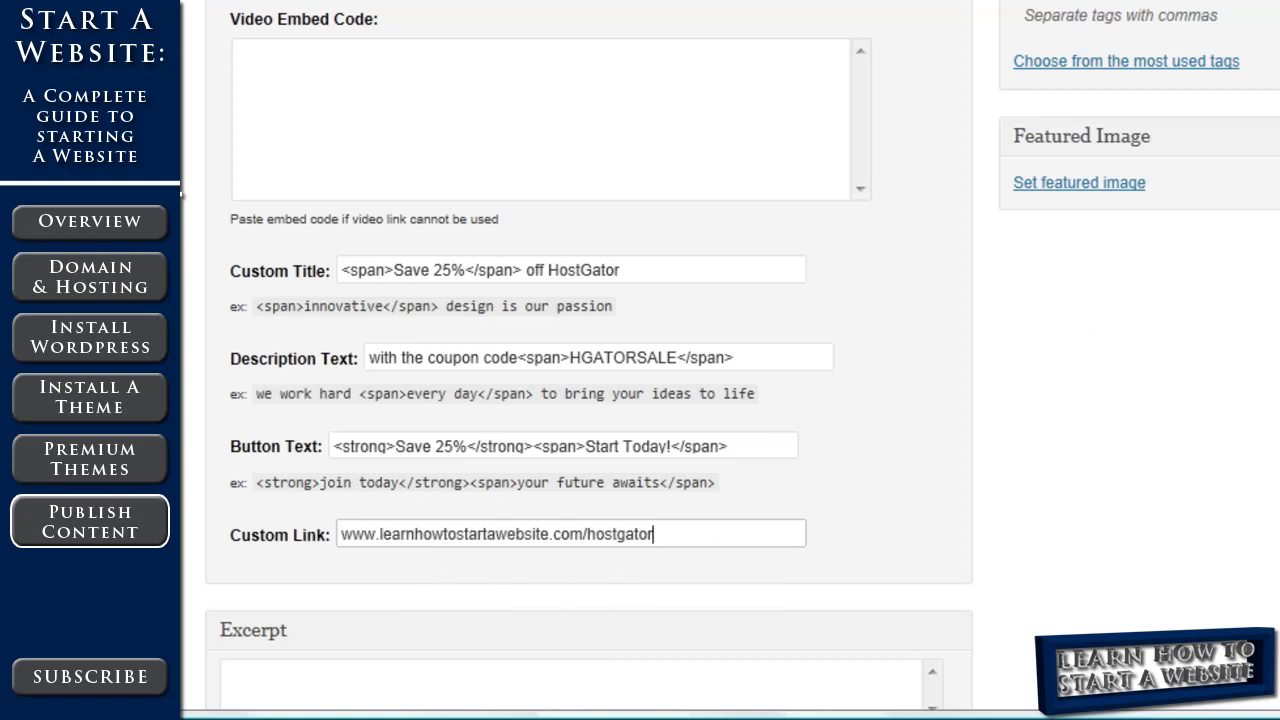
scroll(589, 360, down, 5)
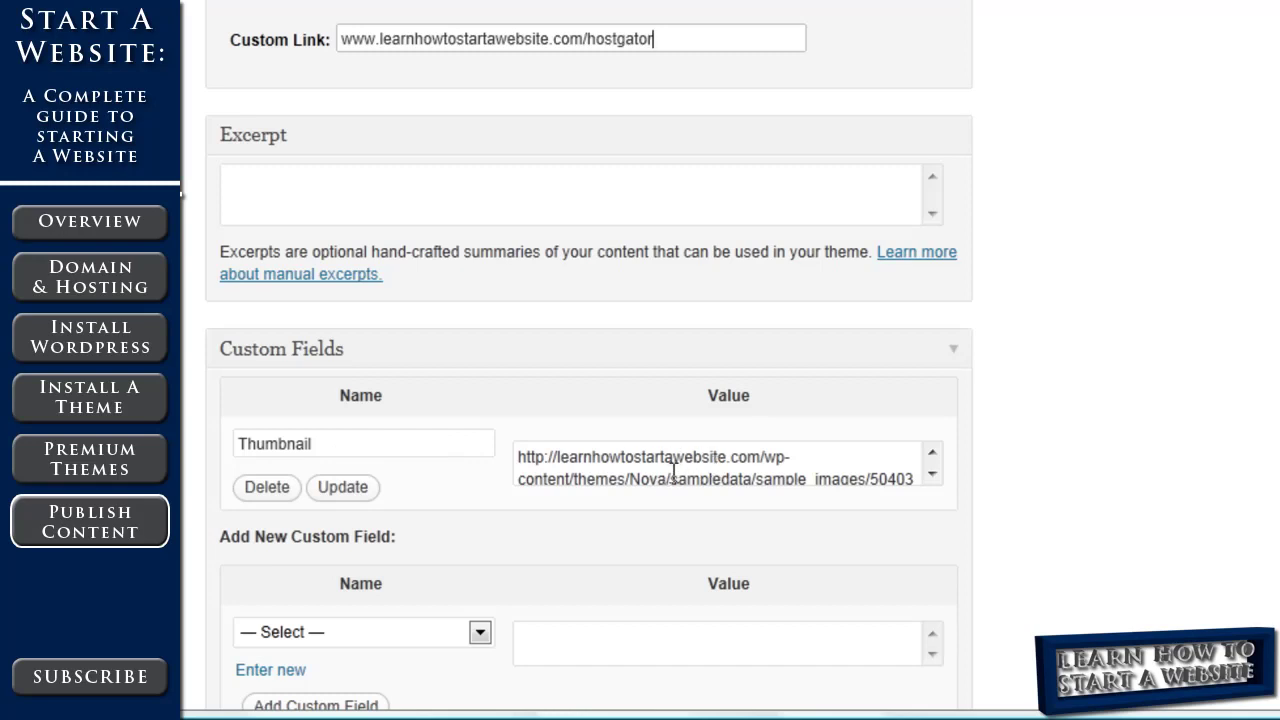
drag(516, 457, 789, 528)
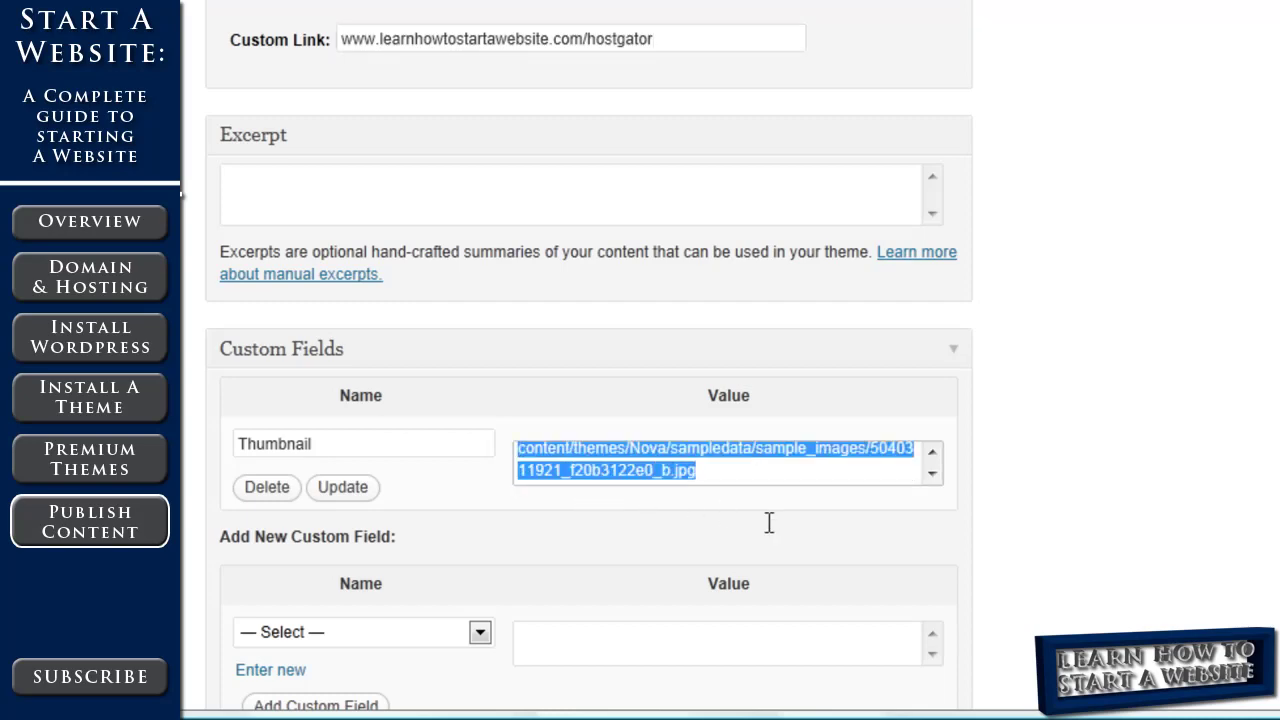
text(http://learnhowtostartawebsite.com/wp-content/uploads/2012/11/HOSTGATOR-25-OFF-VIDEO-SLIDE-252525.png)
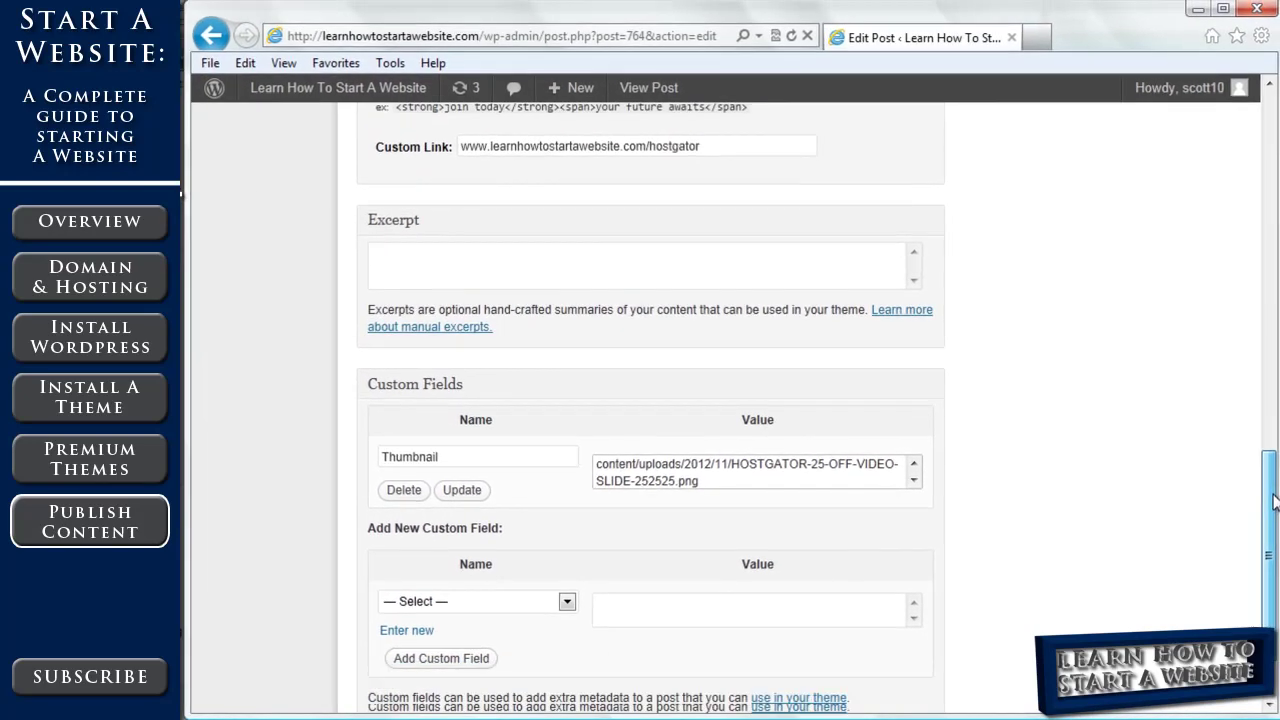
scroll(1277, 567, down, 2)
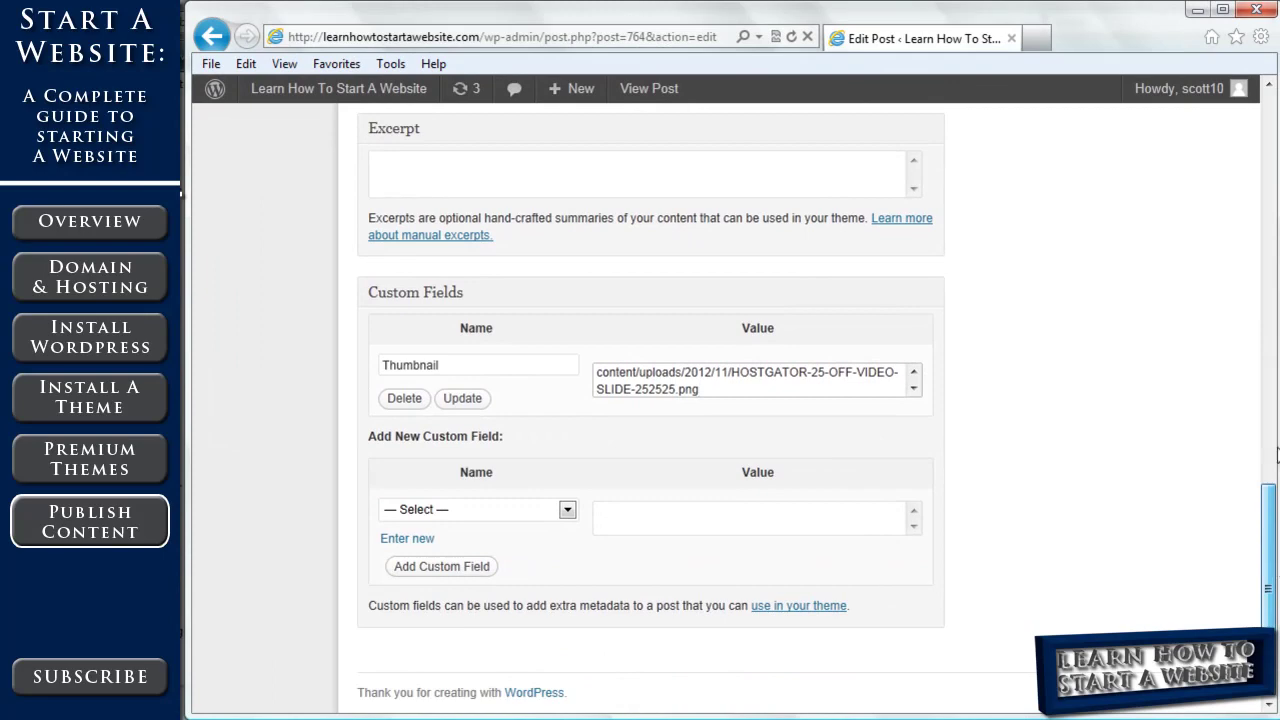
scroll(1277, 567, up, 10)
click(1196, 208)
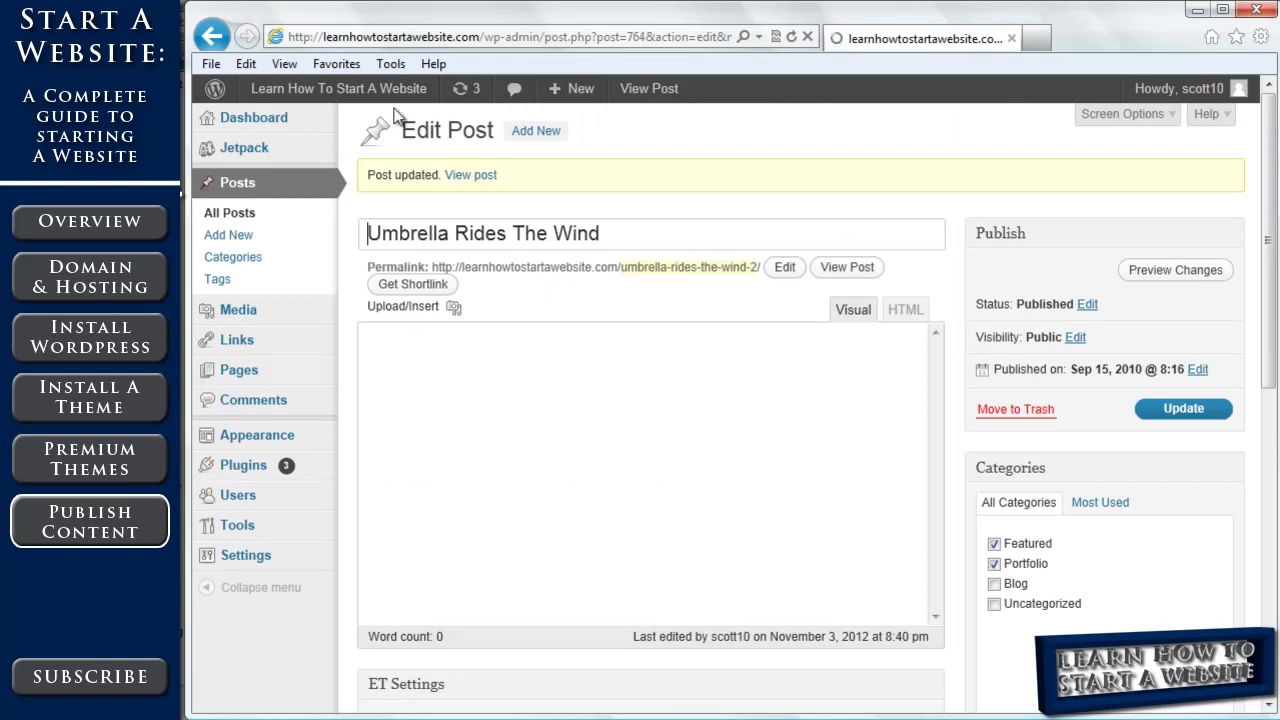
Step: View the front page and check all three featured slides, including the edited HostGator slide
click(366, 92)
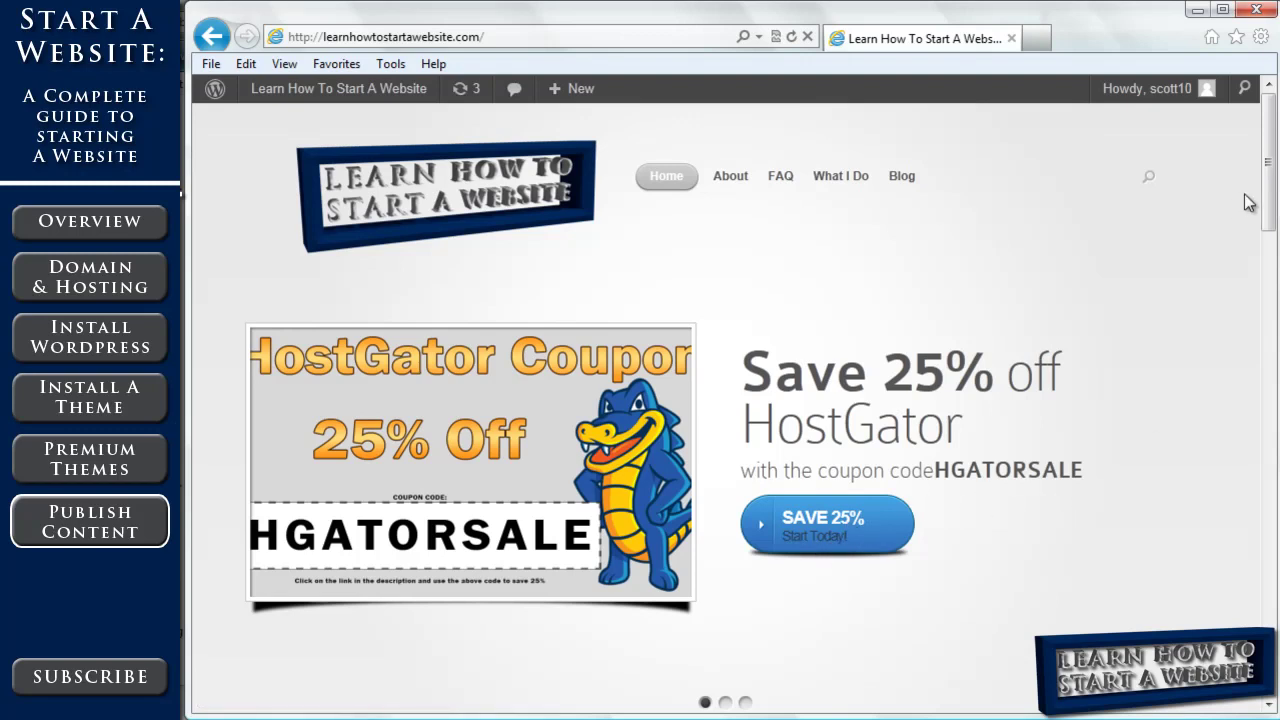
drag(1268, 190, 352, 444)
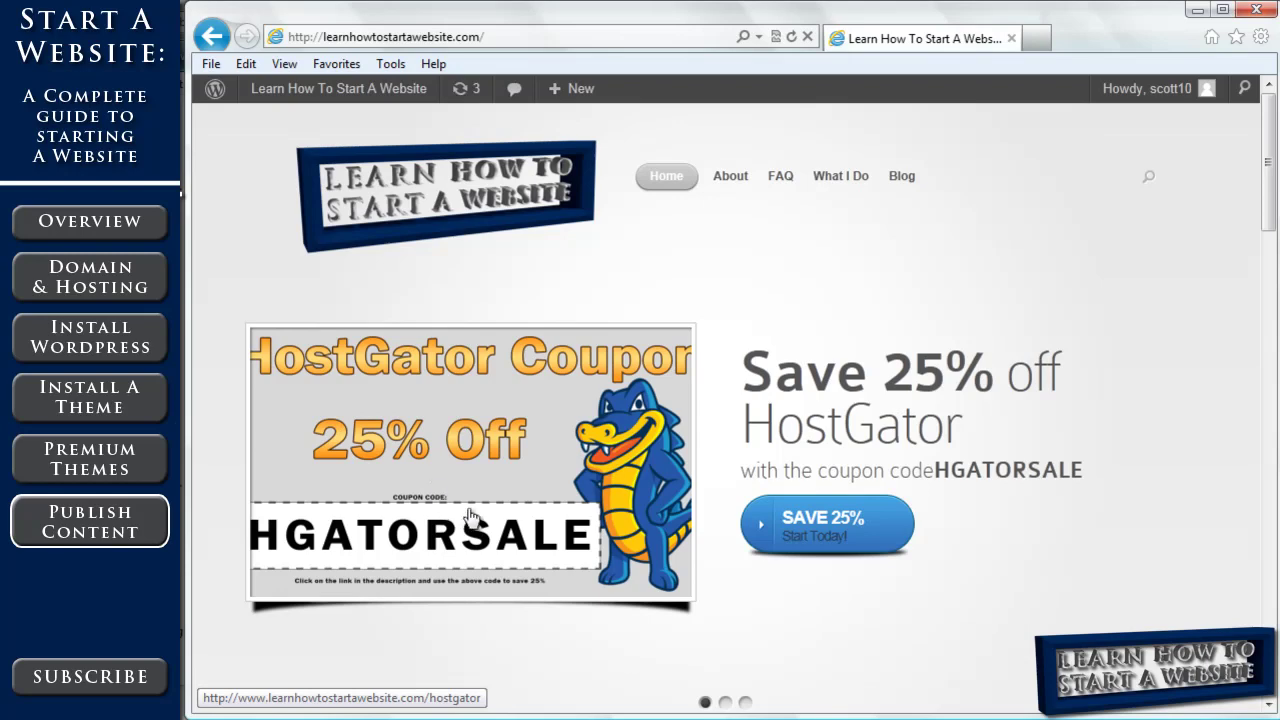
click(725, 703)
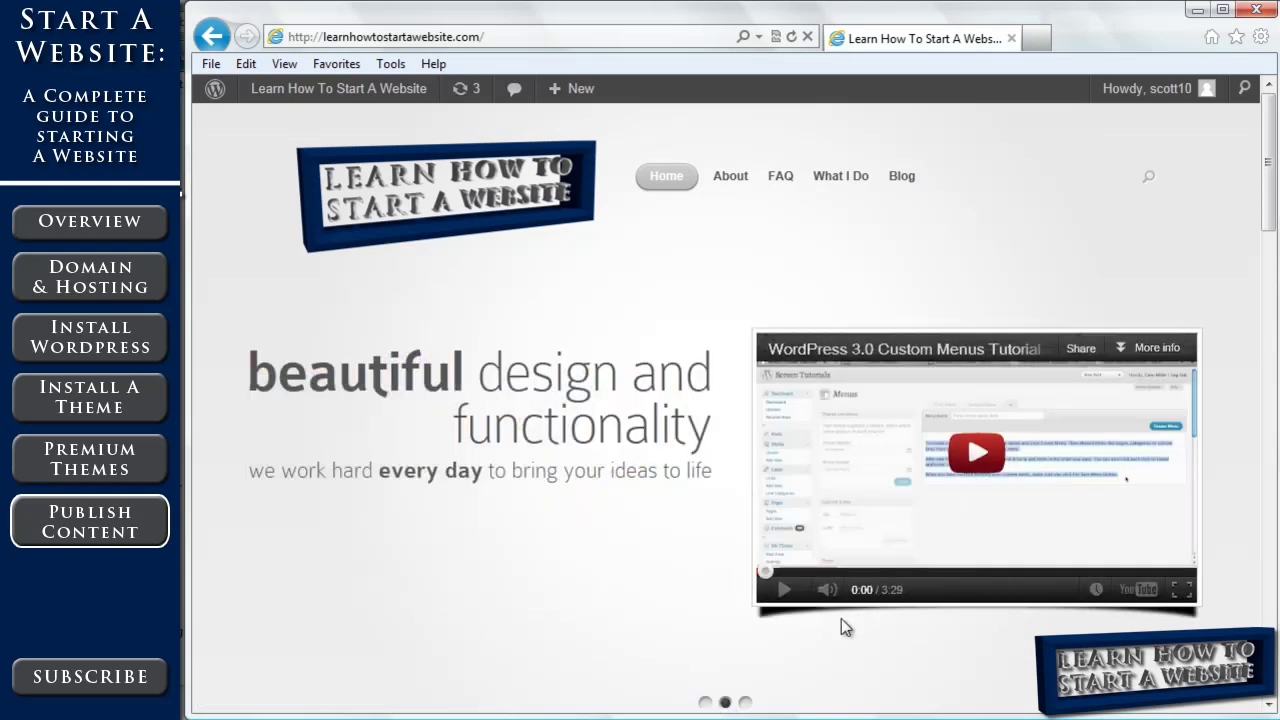
click(745, 702)
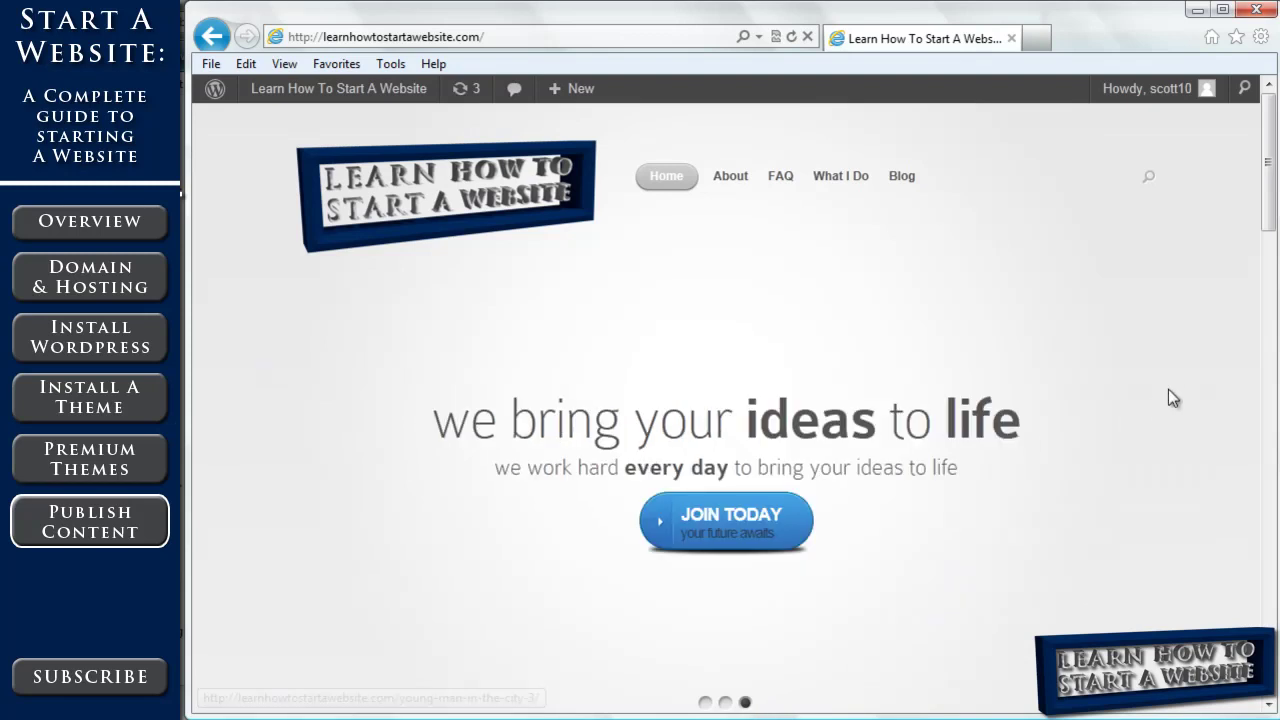
drag(1270, 165, 1270, 203)
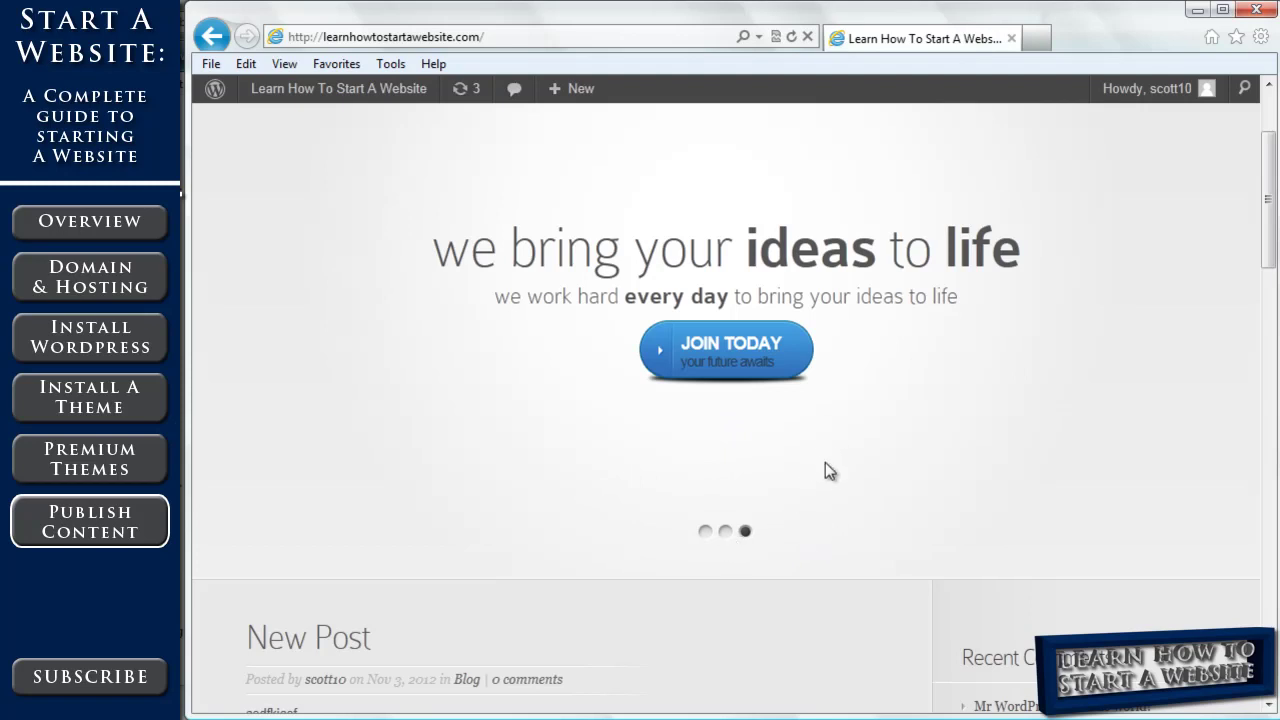
scroll(691, 626, up, 2)
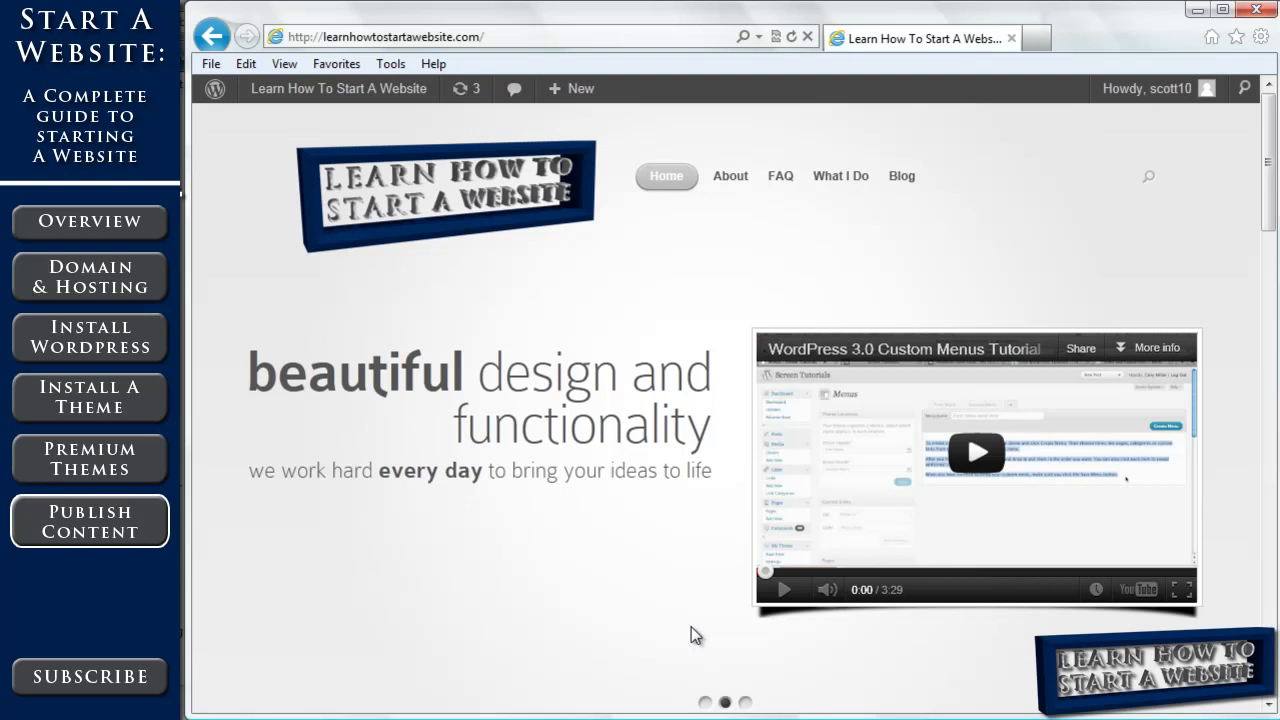
click(706, 704)
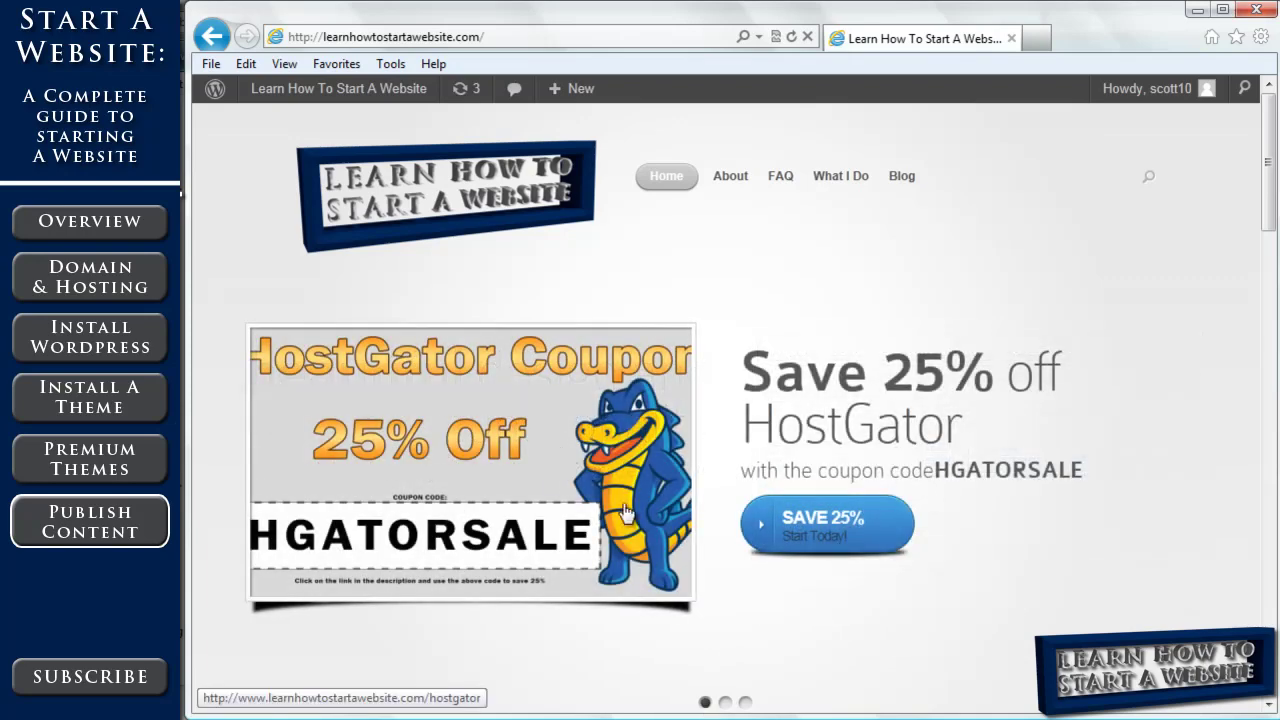